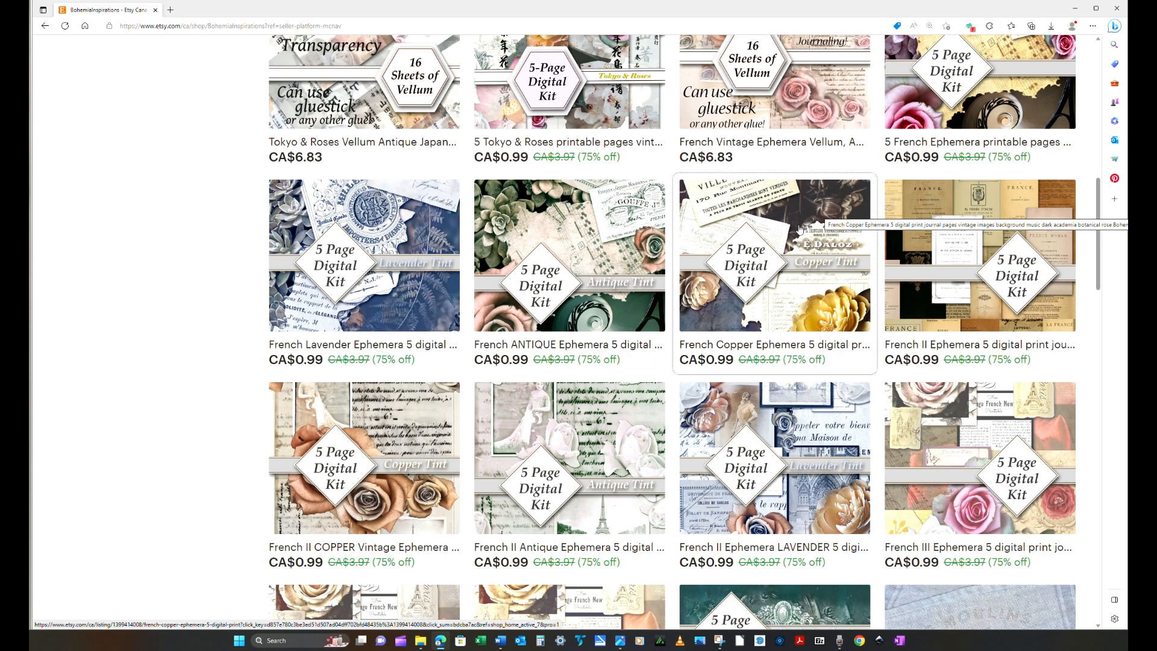
- Open the French Copper Ephemera 5-page digital kit listing and look through all its preview images
{"action": "left_click", "coordinate": [799, 229]}
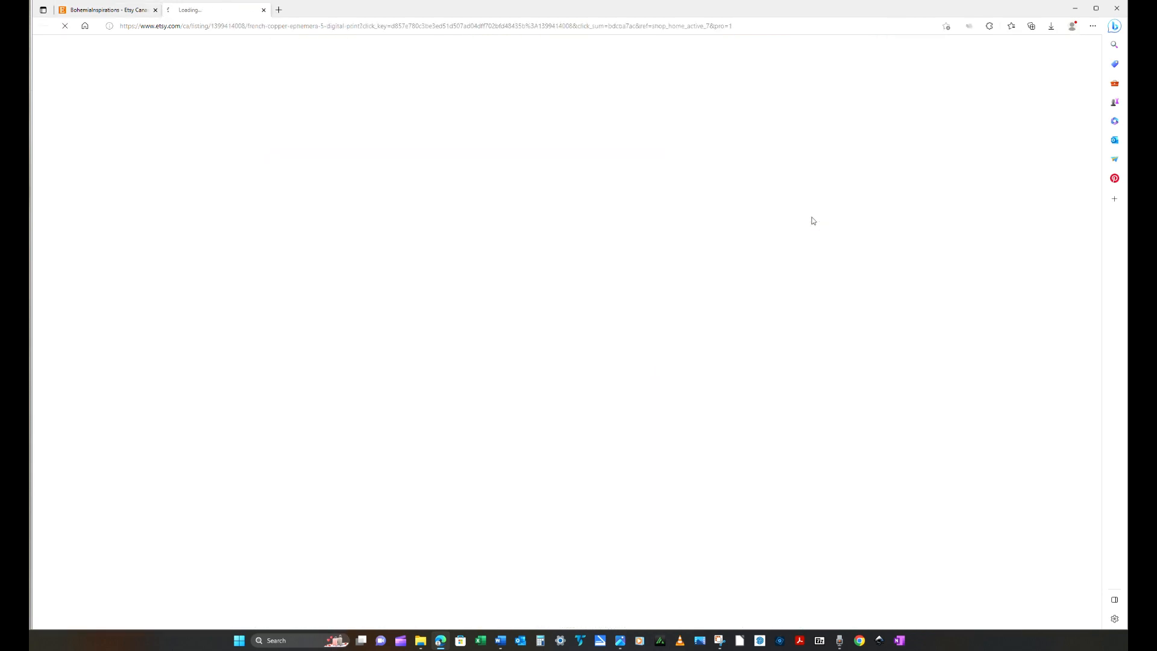
{"action": "scroll", "coordinate": [609, 283], "scroll_direction": "down", "scroll_amount": 3}
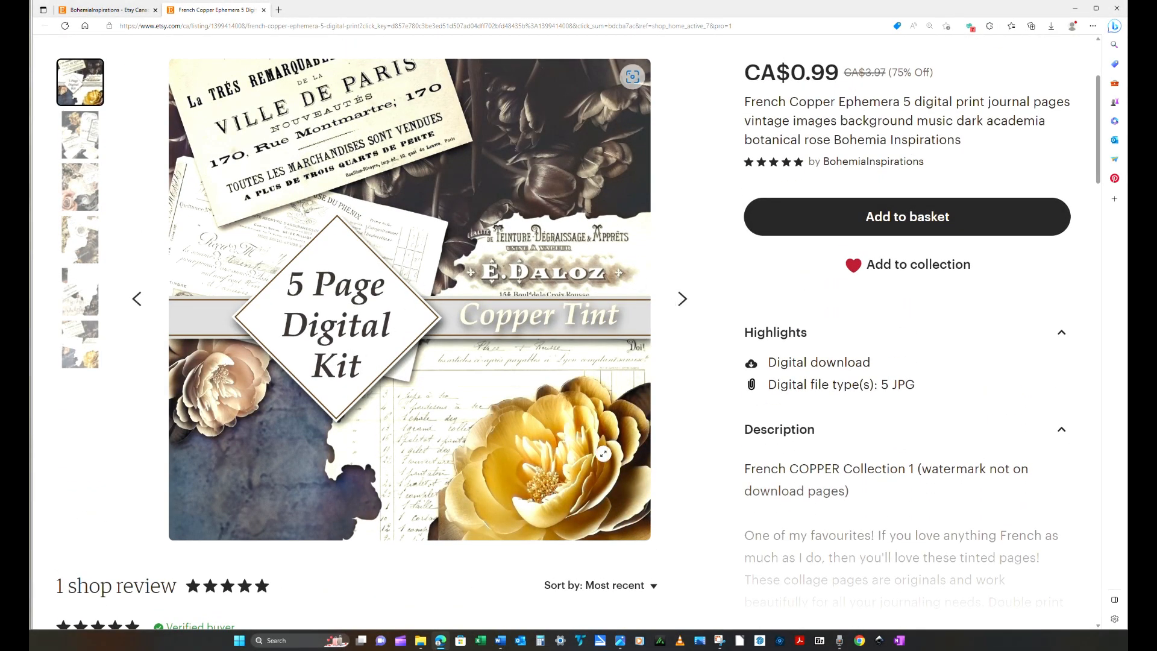
{"action": "left_click", "coordinate": [683, 299]}
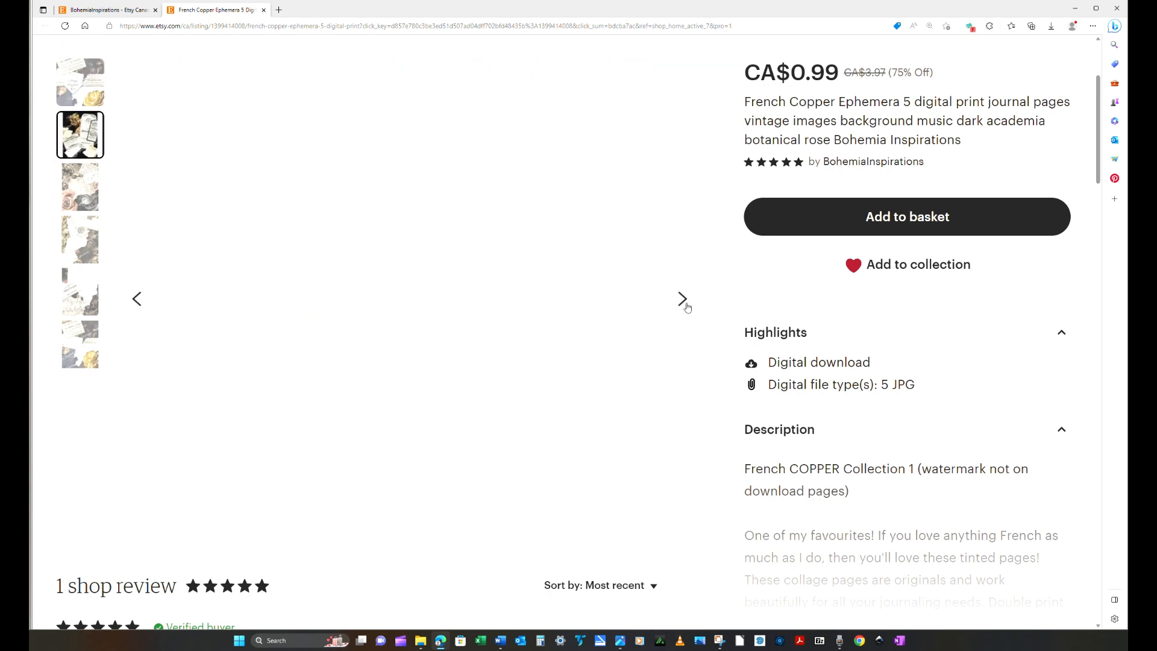
{"action": "left_click", "coordinate": [686, 307]}
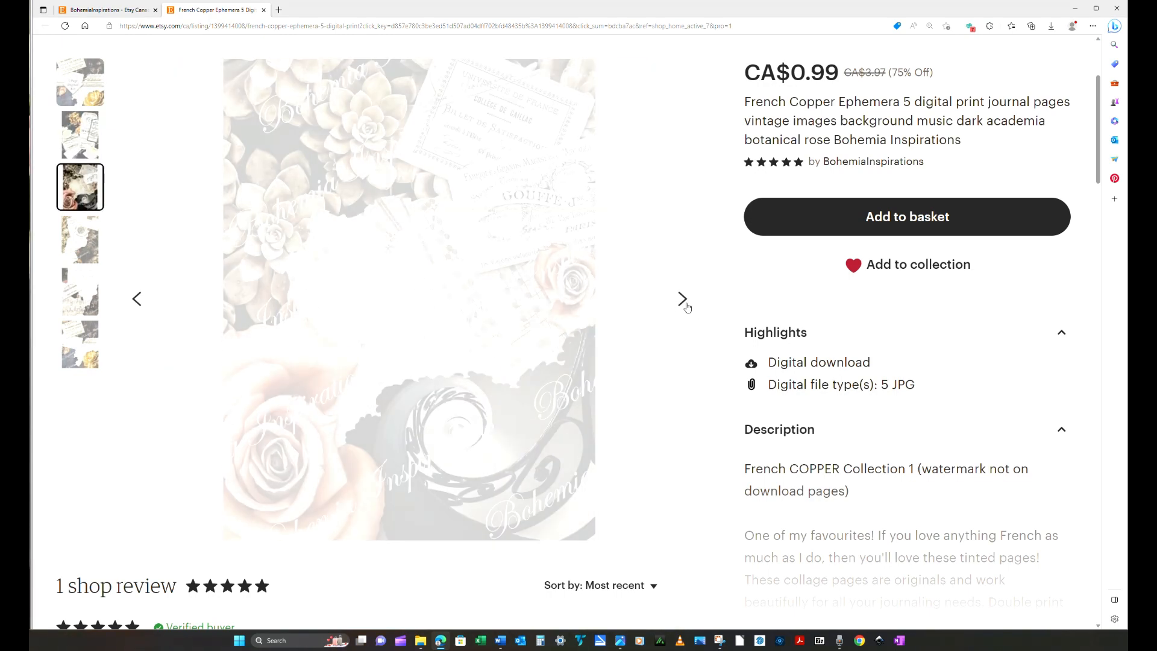
{"action": "left_click", "coordinate": [687, 307]}
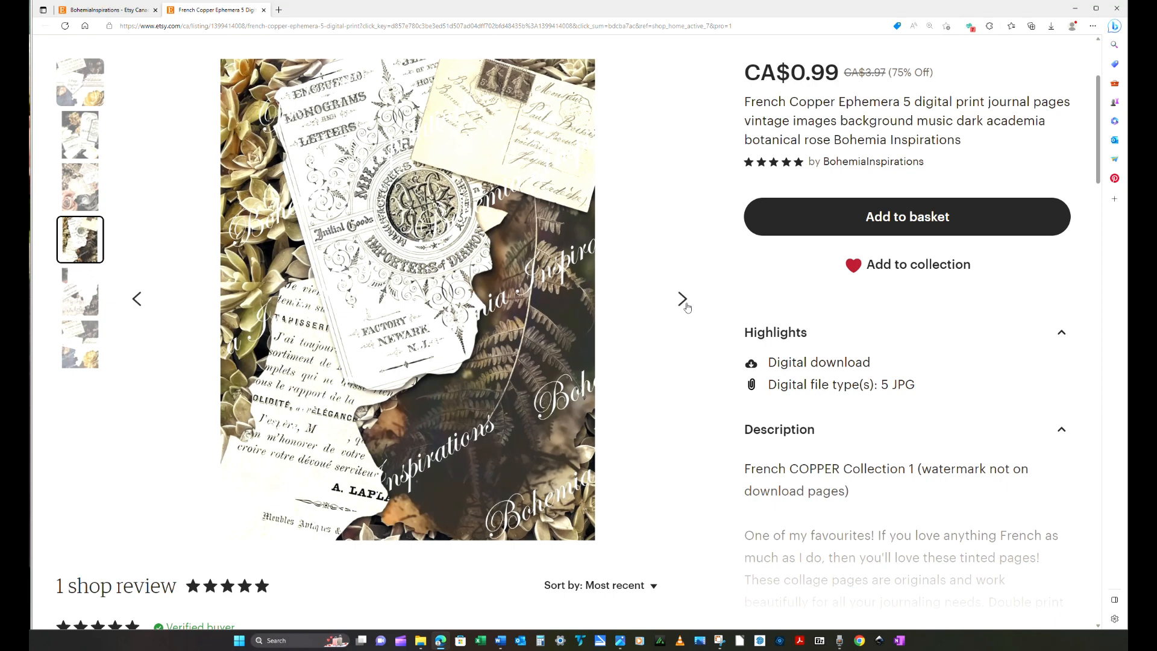
{"action": "left_click", "coordinate": [687, 308]}
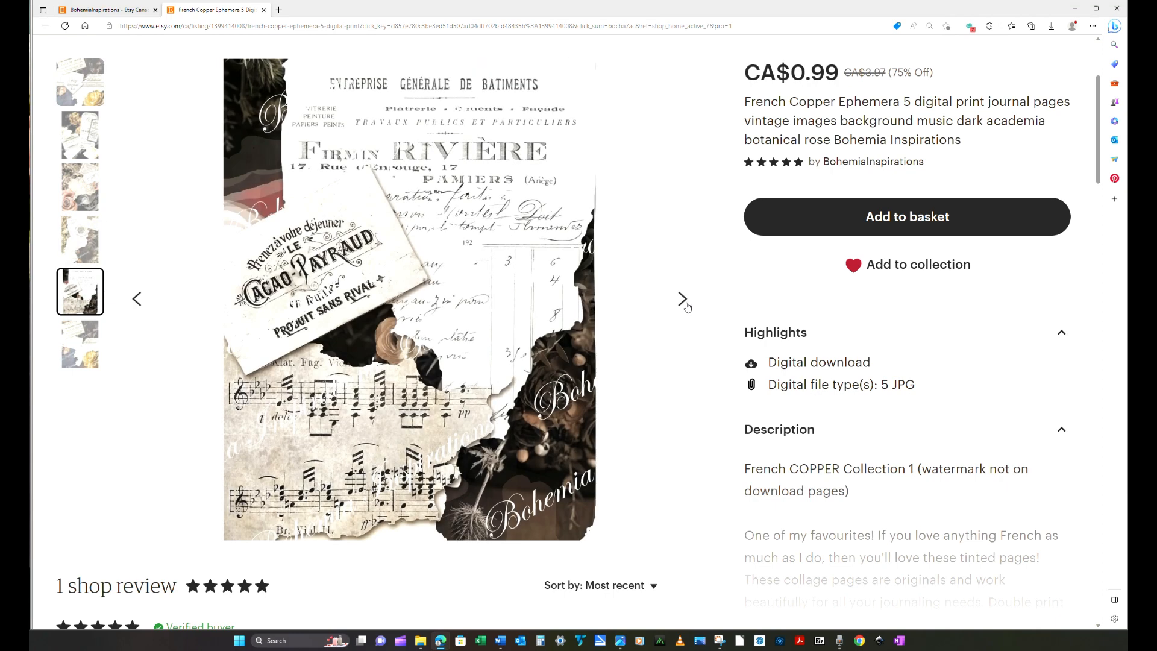
{"action": "left_click", "coordinate": [687, 307]}
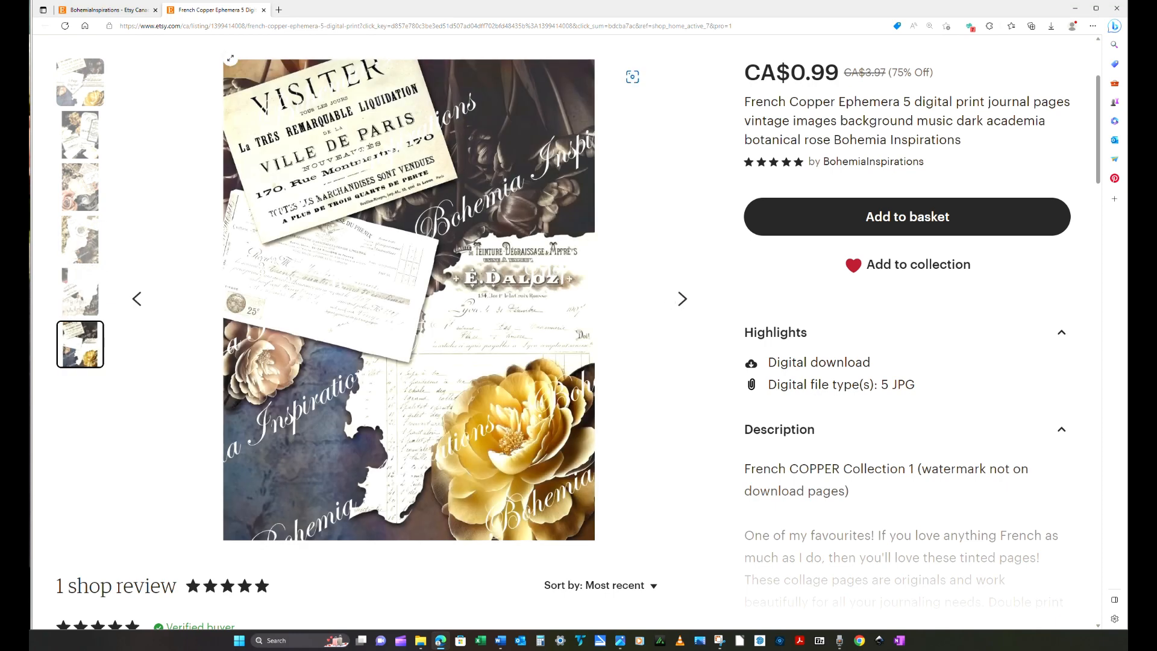
{"action": "left_click", "coordinate": [79, 89]}
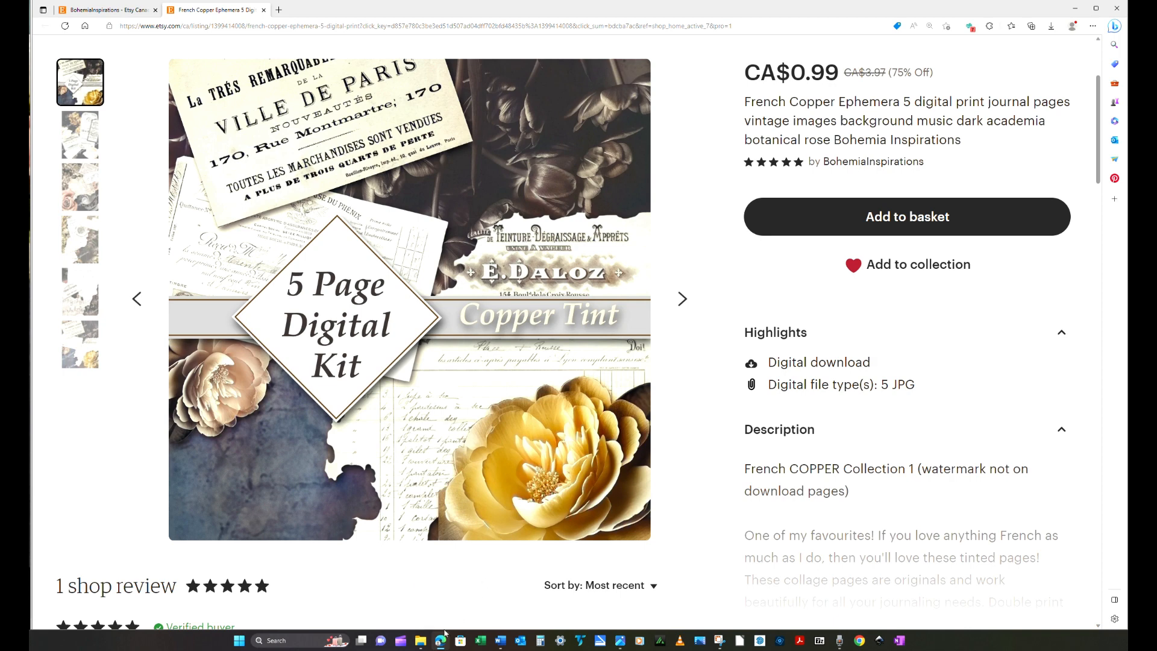
- Switch to File Explorer and view the contents of the Downloads folder, then minimize the window
{"action": "left_click", "coordinate": [420, 642]}
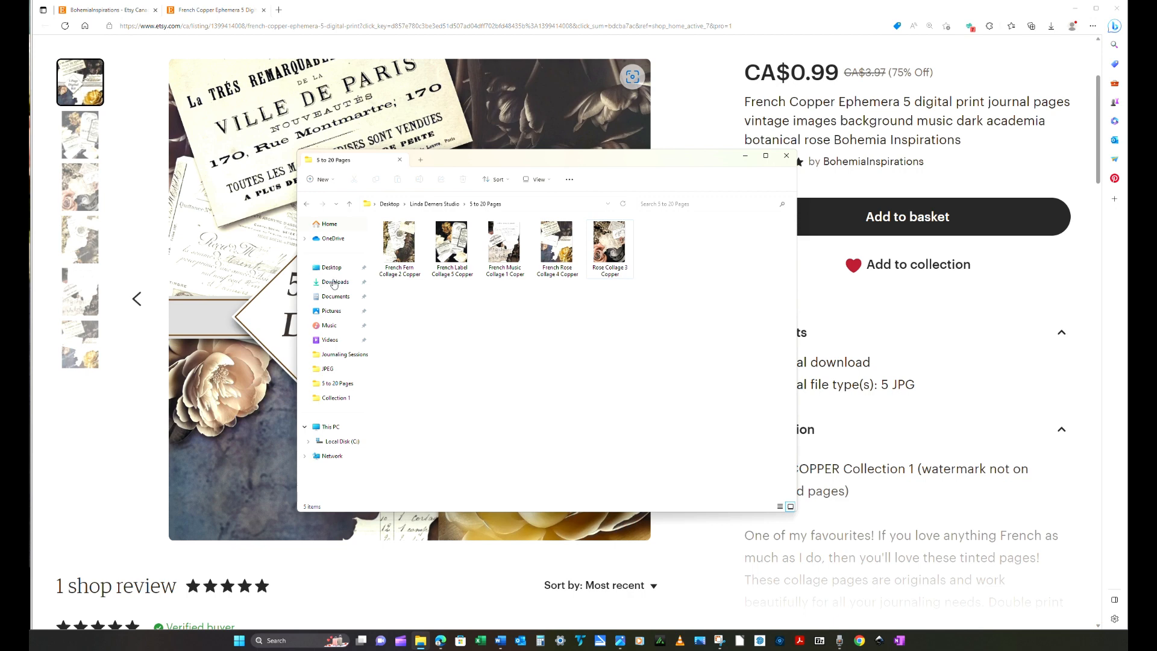
{"action": "left_click", "coordinate": [335, 283]}
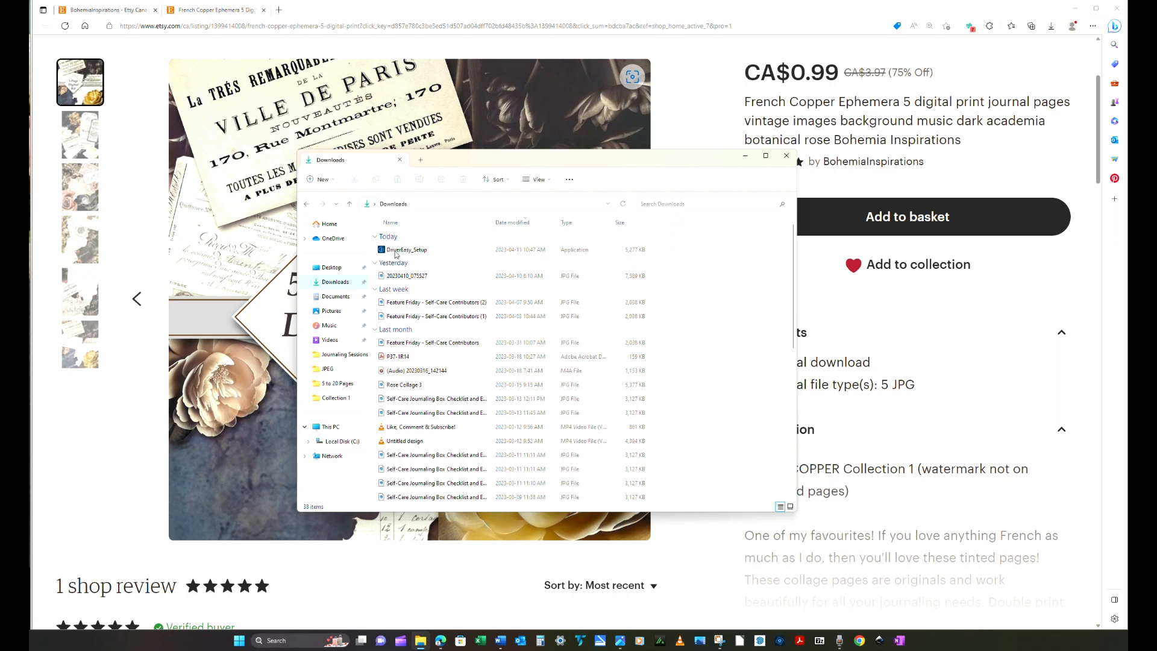
{"action": "left_click", "coordinate": [745, 156]}
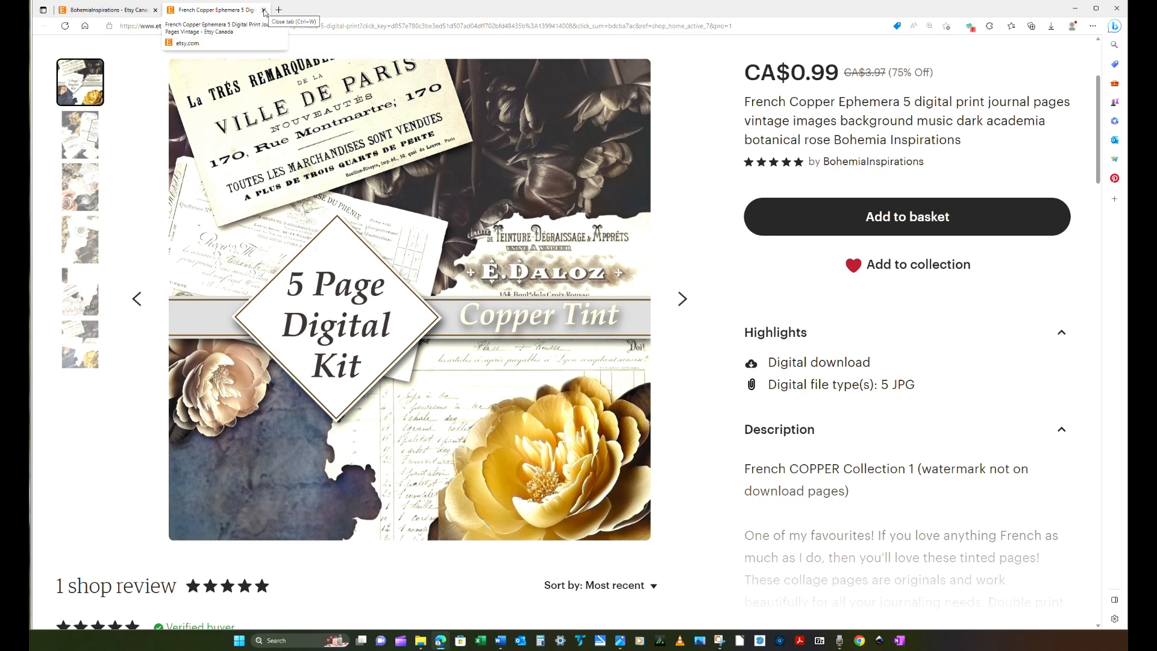
- Leave the browser and view the finished Collage 2 document in Word as an example
{"action": "left_click", "coordinate": [1075, 8]}
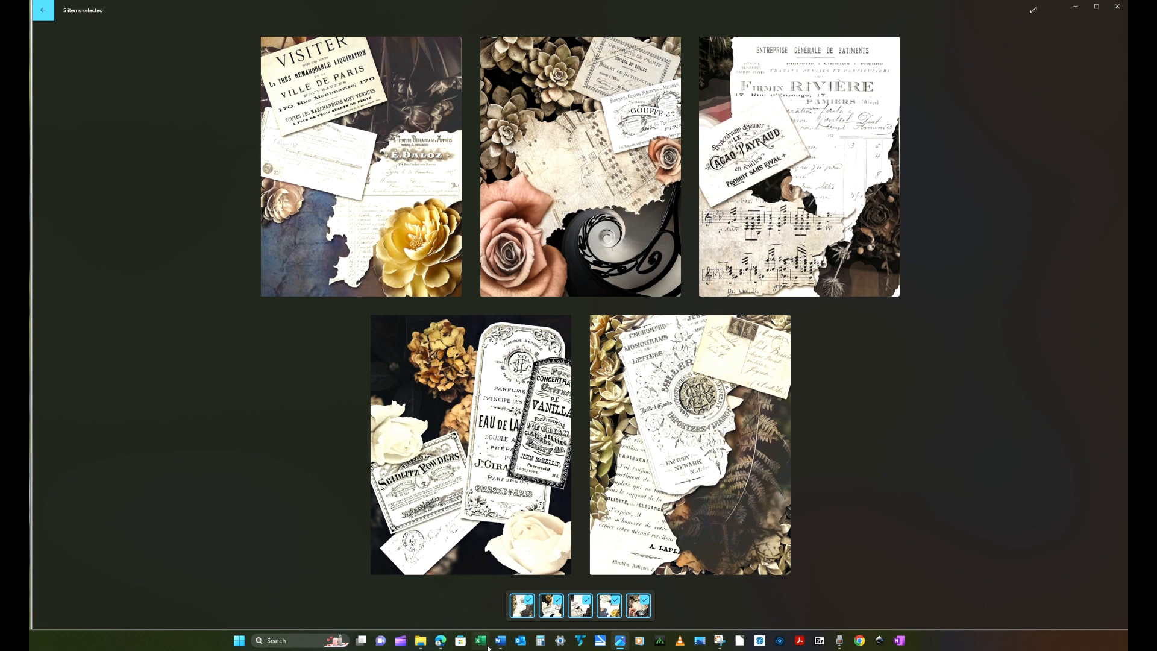
{"action": "mouse_move", "coordinate": [505, 644]}
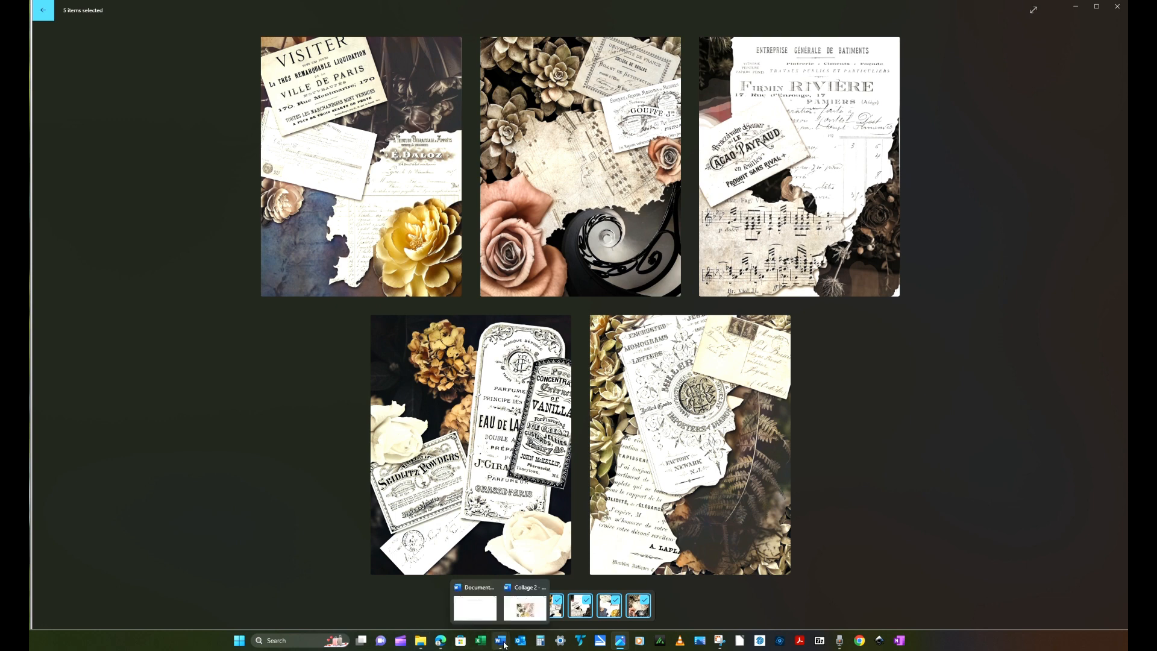
{"action": "left_click", "coordinate": [528, 610]}
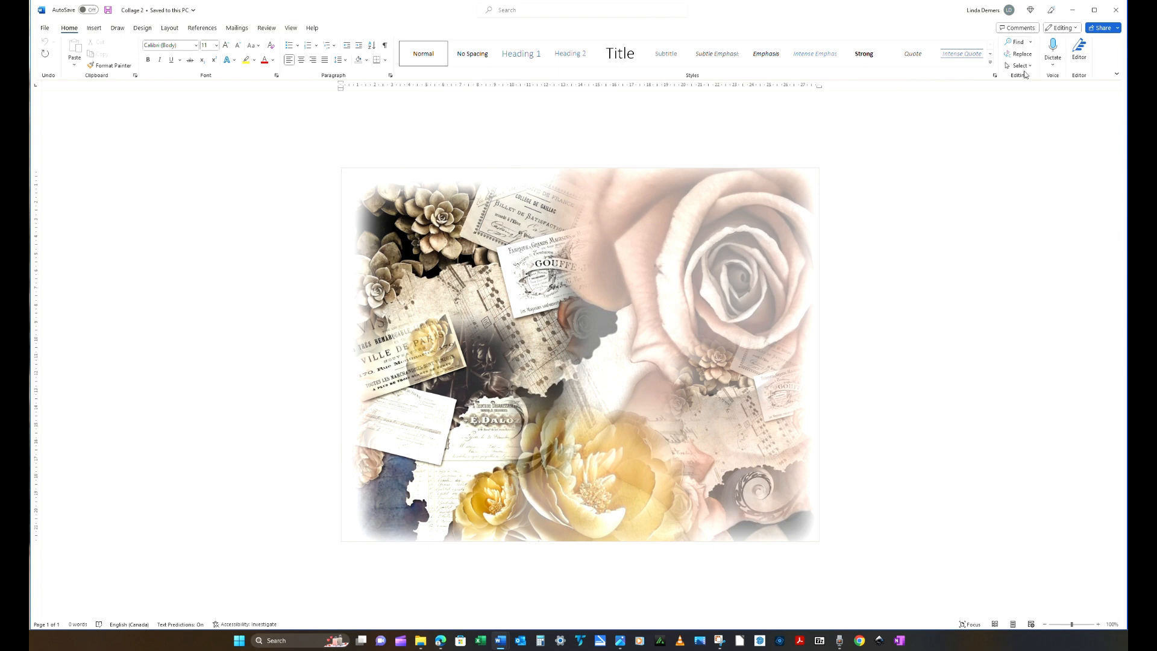
{"action": "left_click", "coordinate": [1073, 10]}
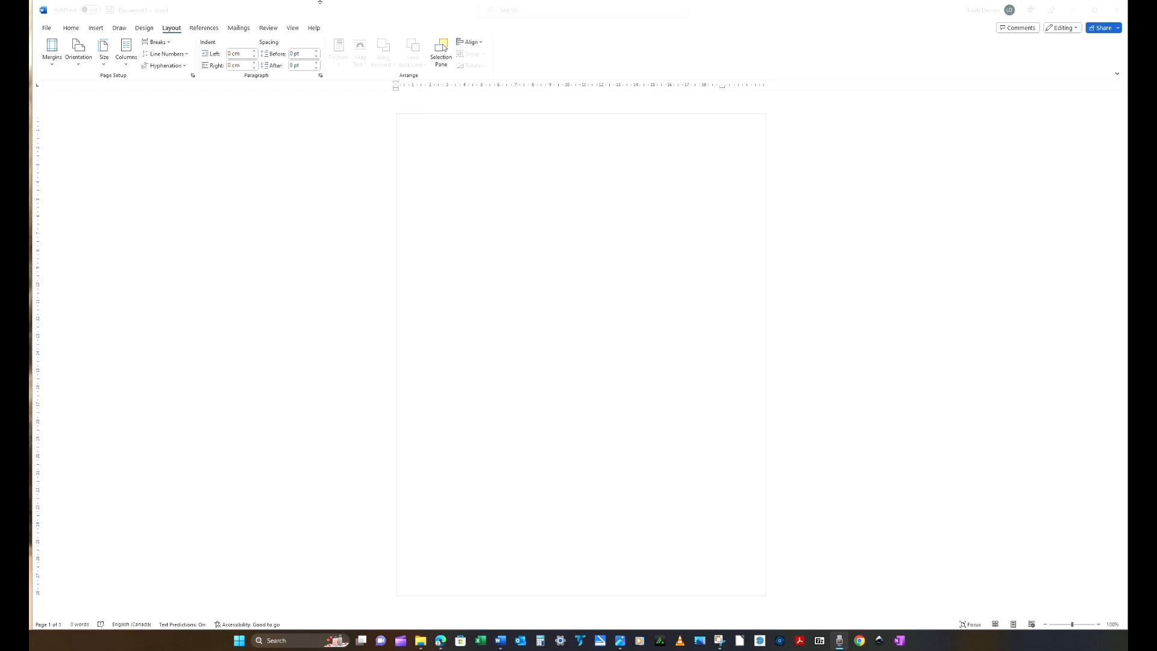
- Review the available paper sizes for the blank document without changing the selection
{"action": "left_click", "coordinate": [171, 31]}
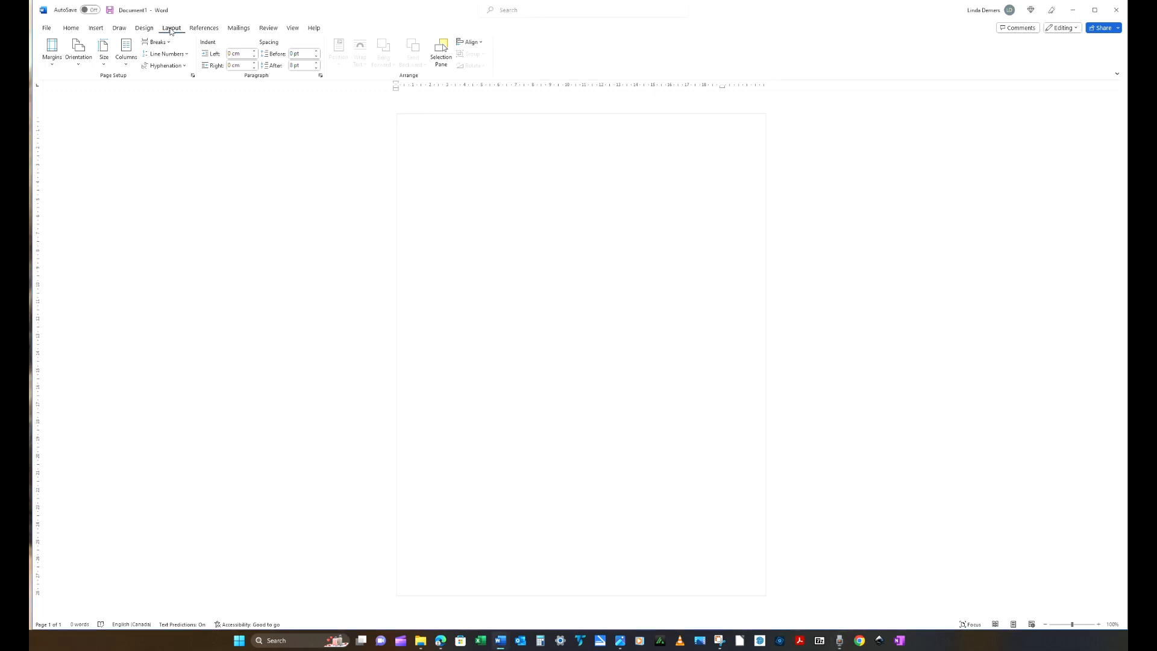
{"action": "left_click", "coordinate": [105, 54]}
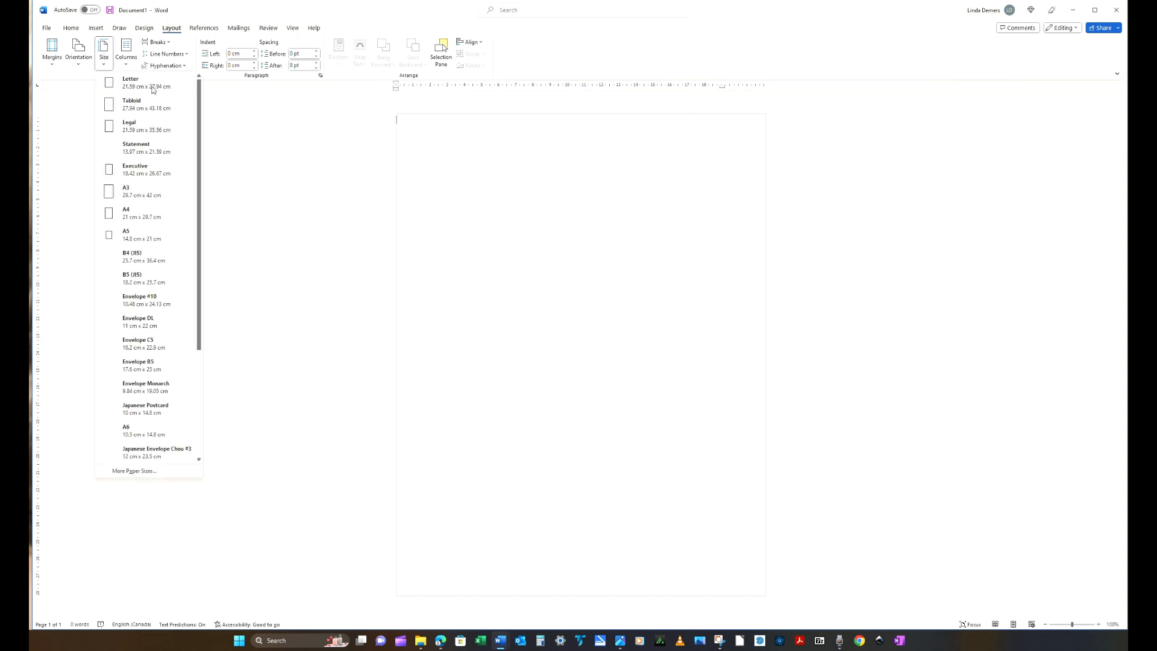
{"action": "left_click", "coordinate": [269, 169]}
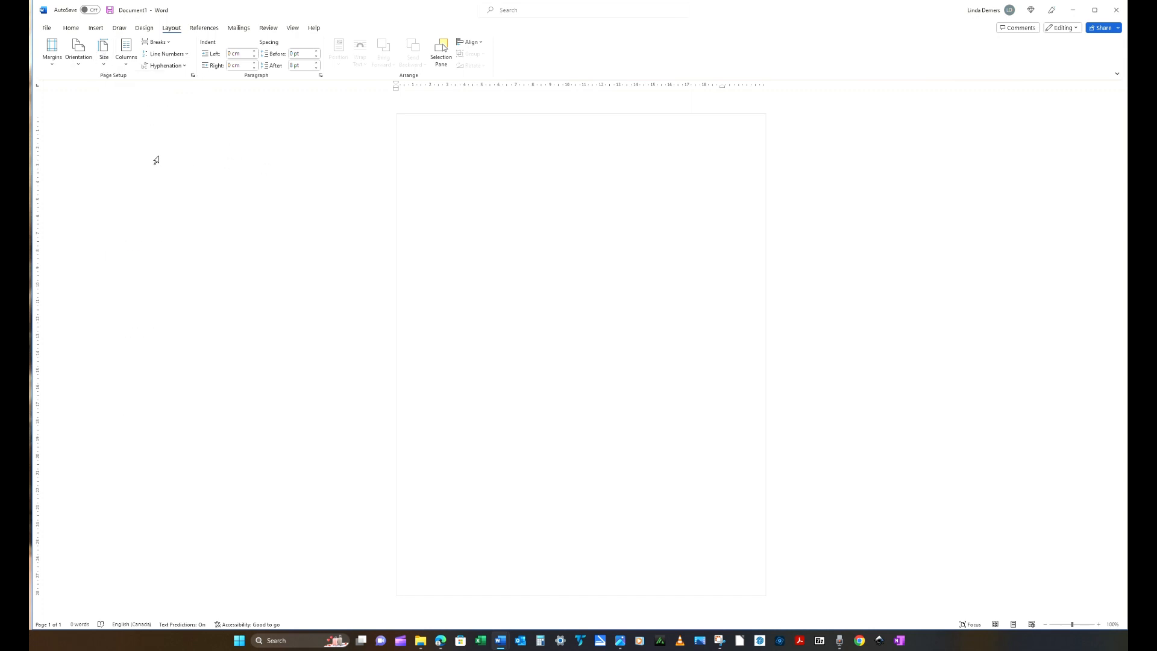
- Set the blank document's right page margin to 0 and ignore the printable-area warning
{"action": "left_click", "coordinate": [51, 51]}
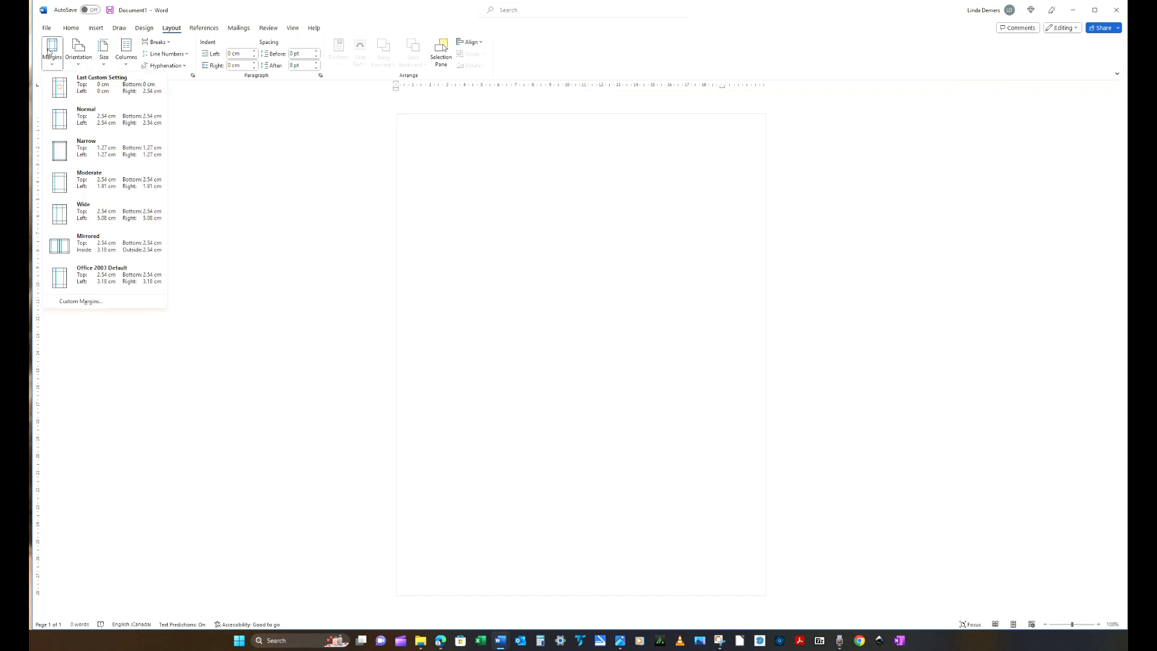
{"action": "left_click", "coordinate": [127, 304]}
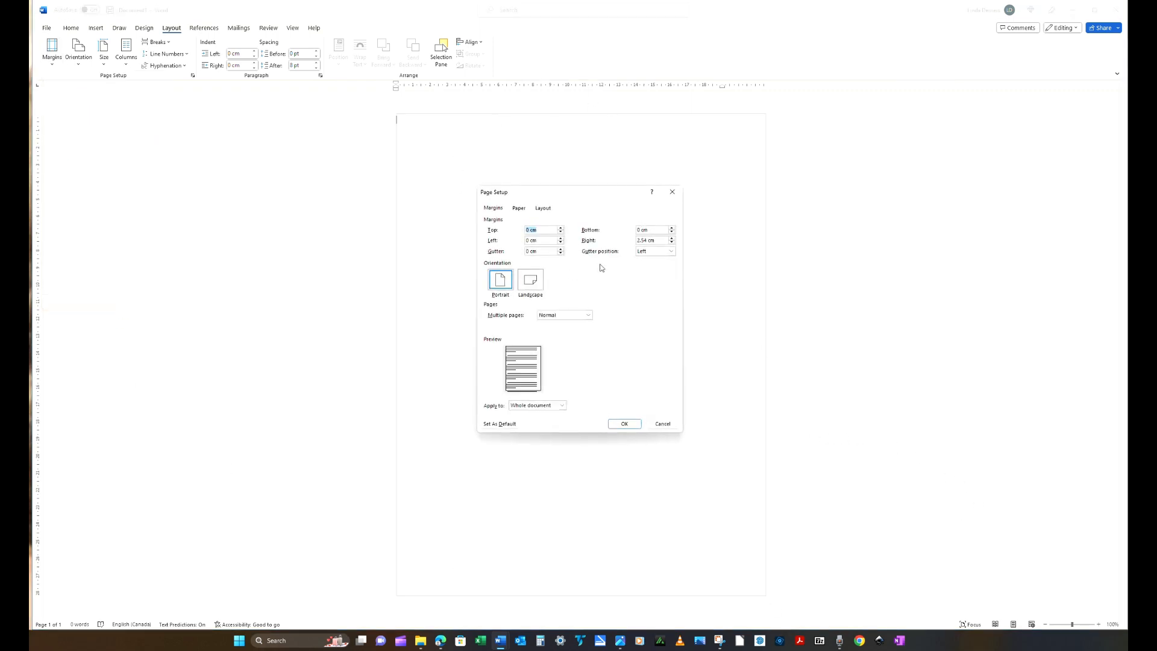
{"action": "left_click_drag", "start_coordinate": [661, 239], "coordinate": [633, 240]}
{"action": "type", "text": "0"}
{"action": "left_click", "coordinate": [624, 424]}
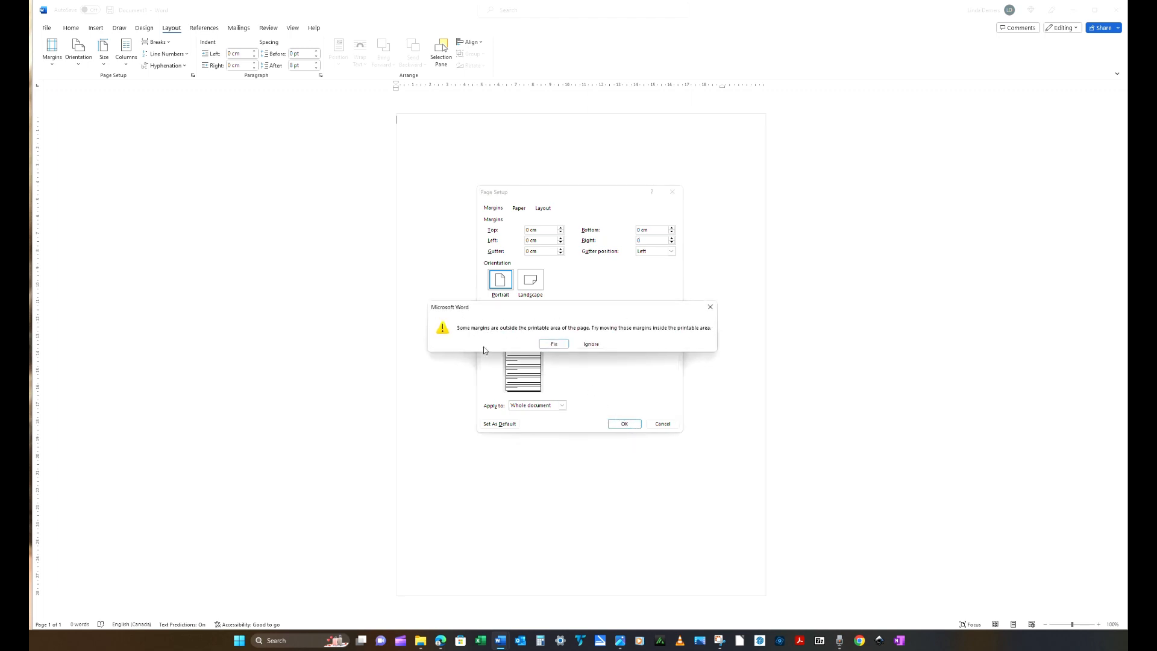
{"action": "left_click", "coordinate": [593, 344]}
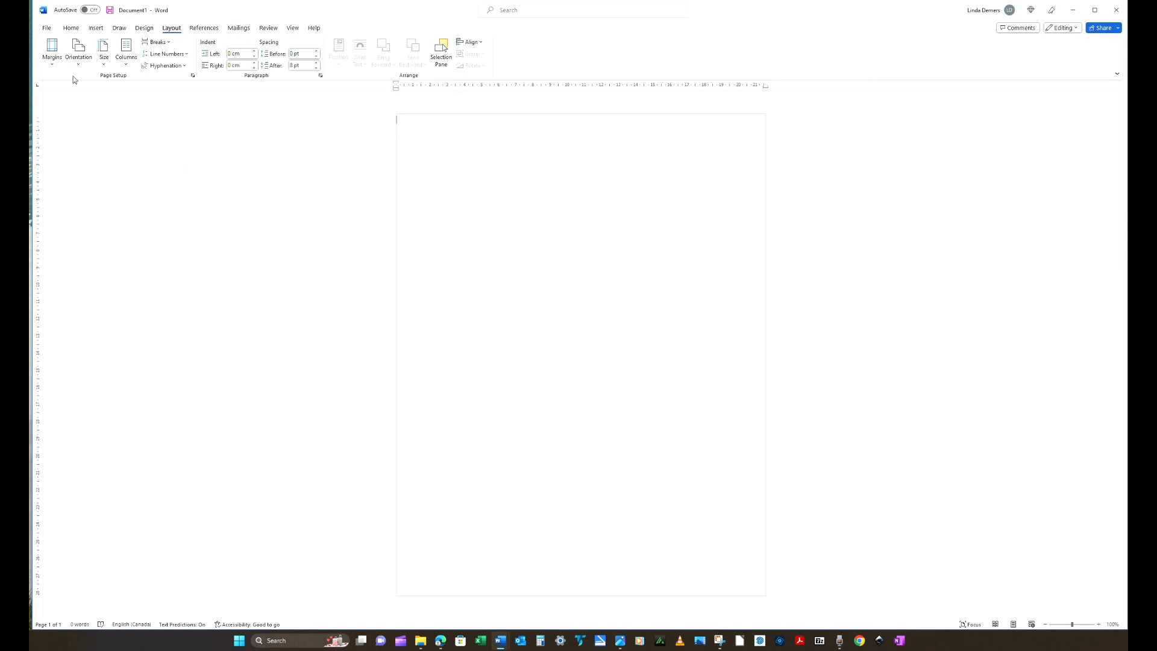
- Insert the picture Rose Collage 3 Copper from the 5 to 20 Pages folder inside the desktop's studio folder
{"action": "left_click", "coordinate": [97, 29]}
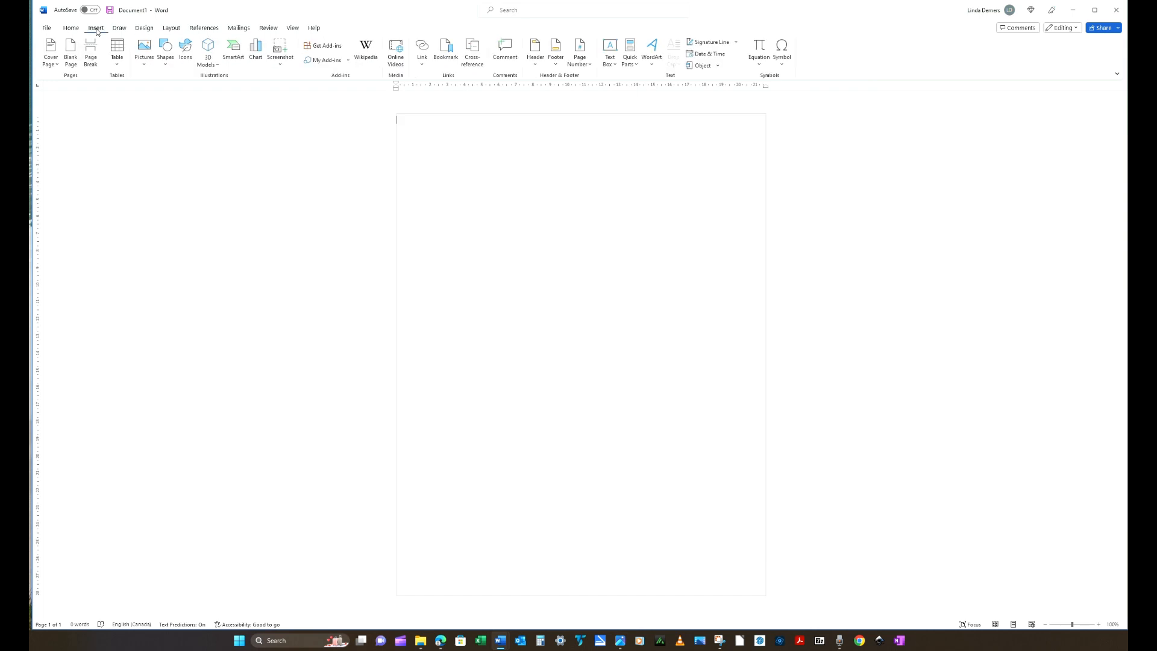
{"action": "left_click", "coordinate": [144, 51]}
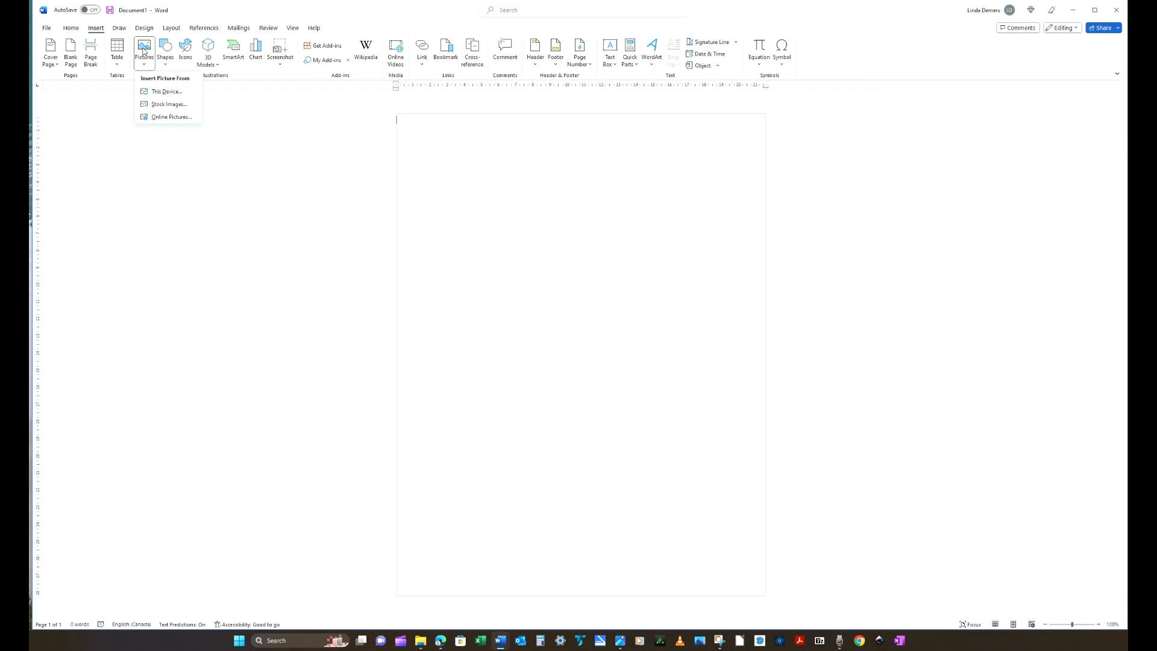
{"action": "left_click", "coordinate": [166, 92]}
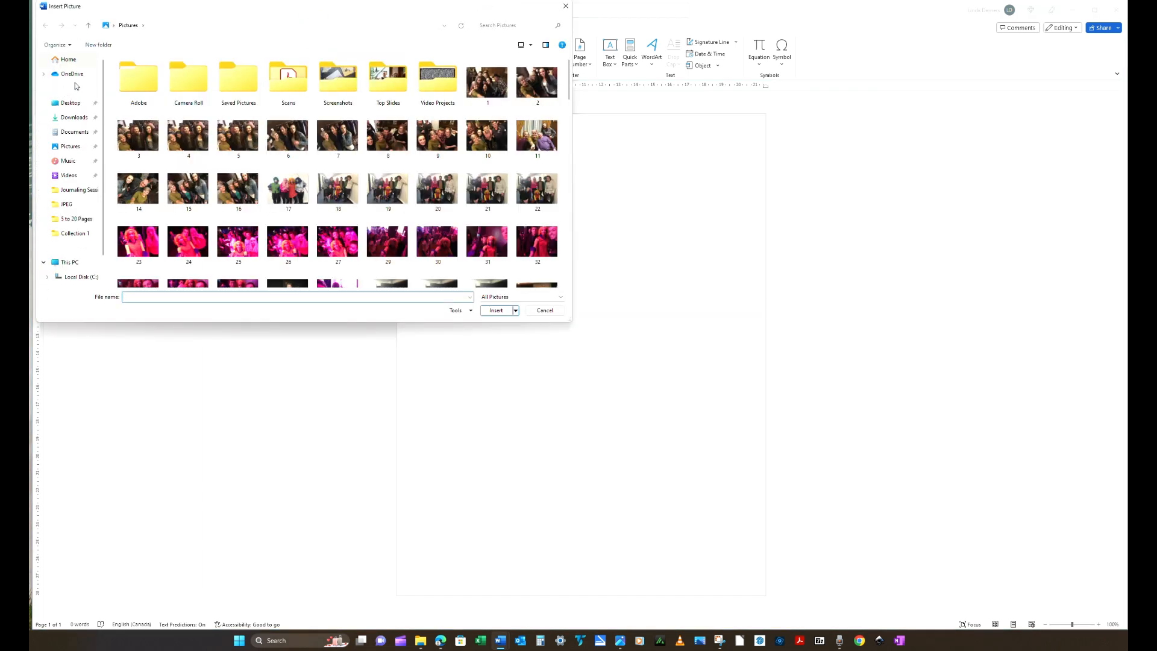
{"action": "left_click", "coordinate": [79, 105]}
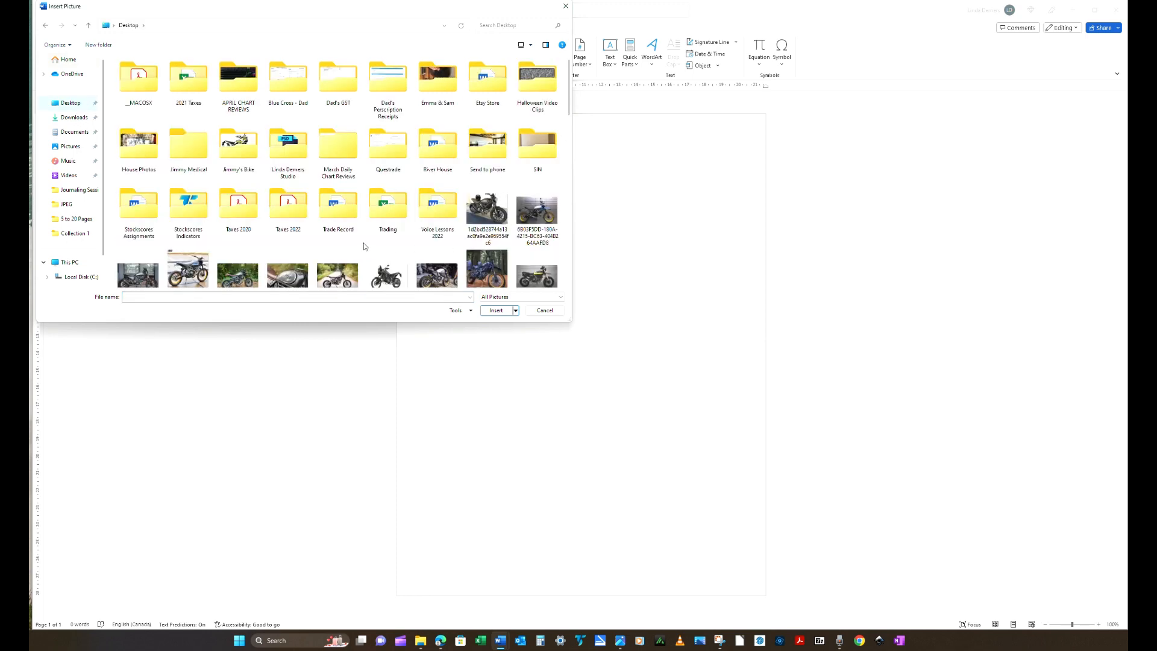
{"action": "double_click", "coordinate": [290, 144]}
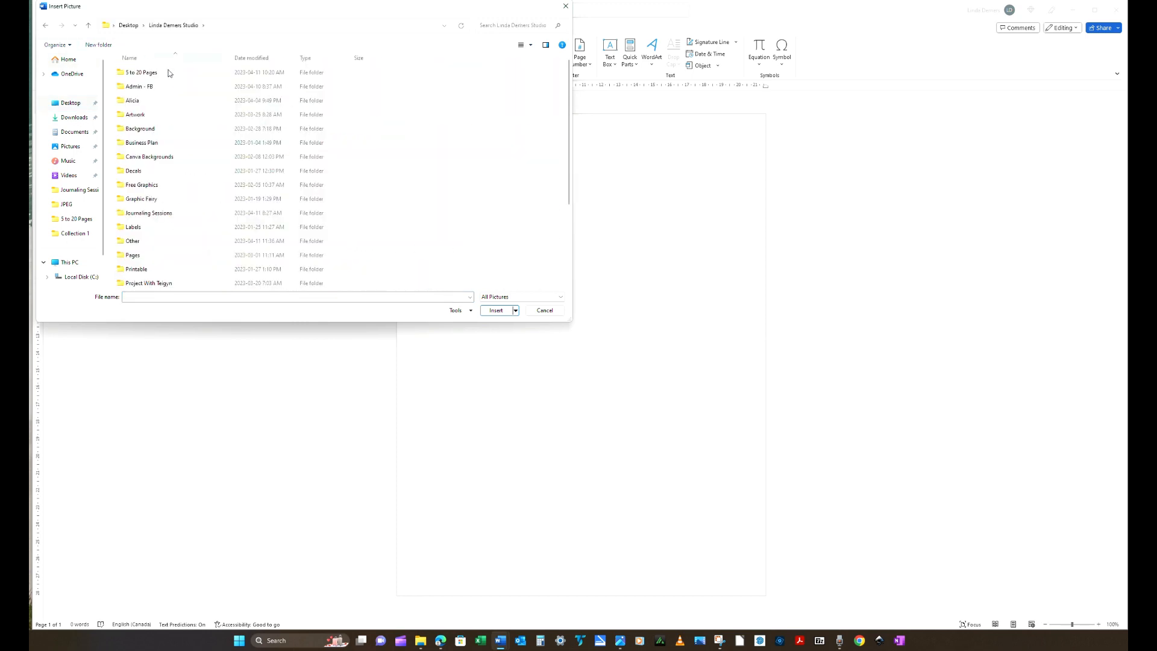
{"action": "double_click", "coordinate": [168, 73]}
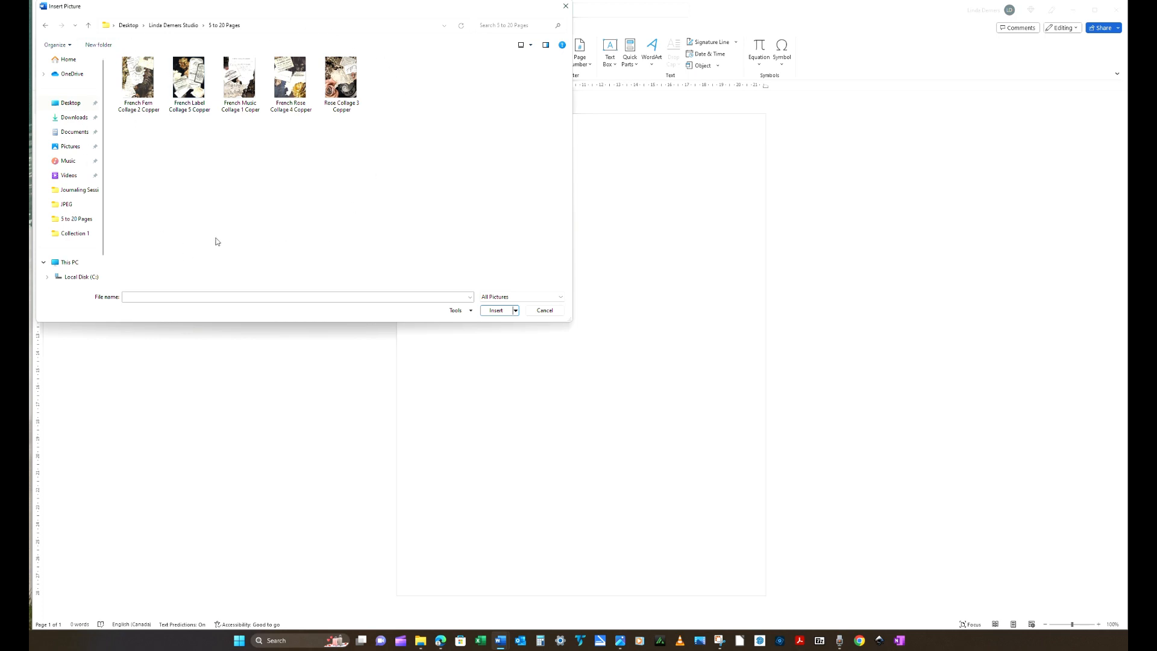
{"action": "double_click", "coordinate": [338, 83]}
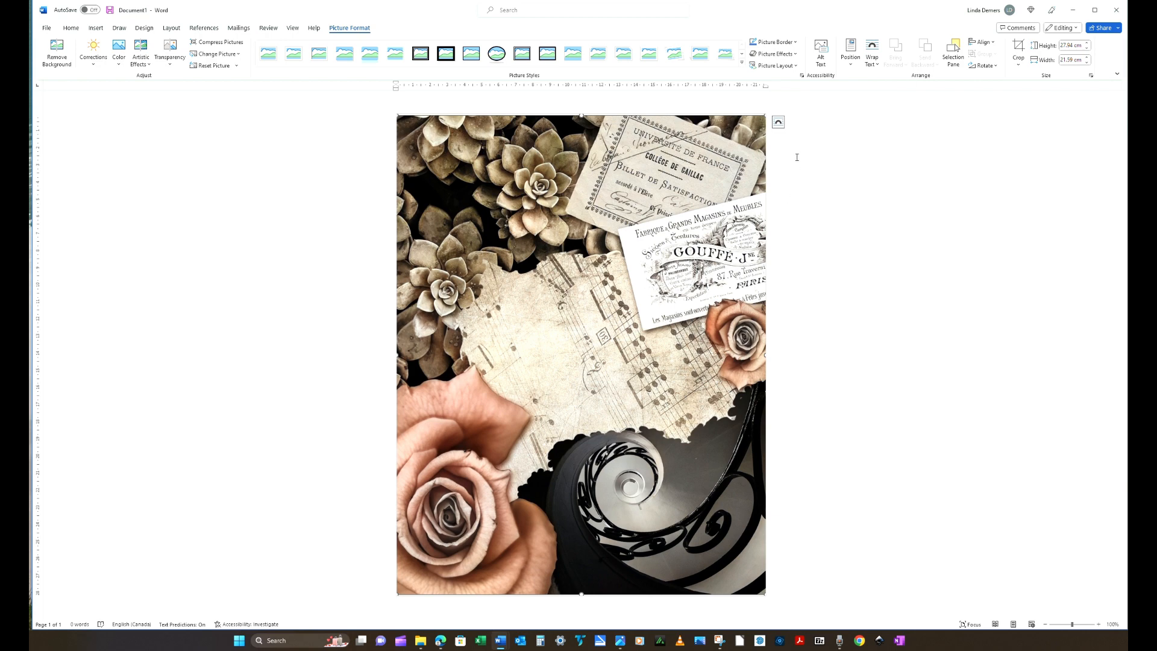
- Set the inserted rose collage picture's text wrapping style to In front of text in its full layout options
{"action": "left_click", "coordinate": [778, 122]}
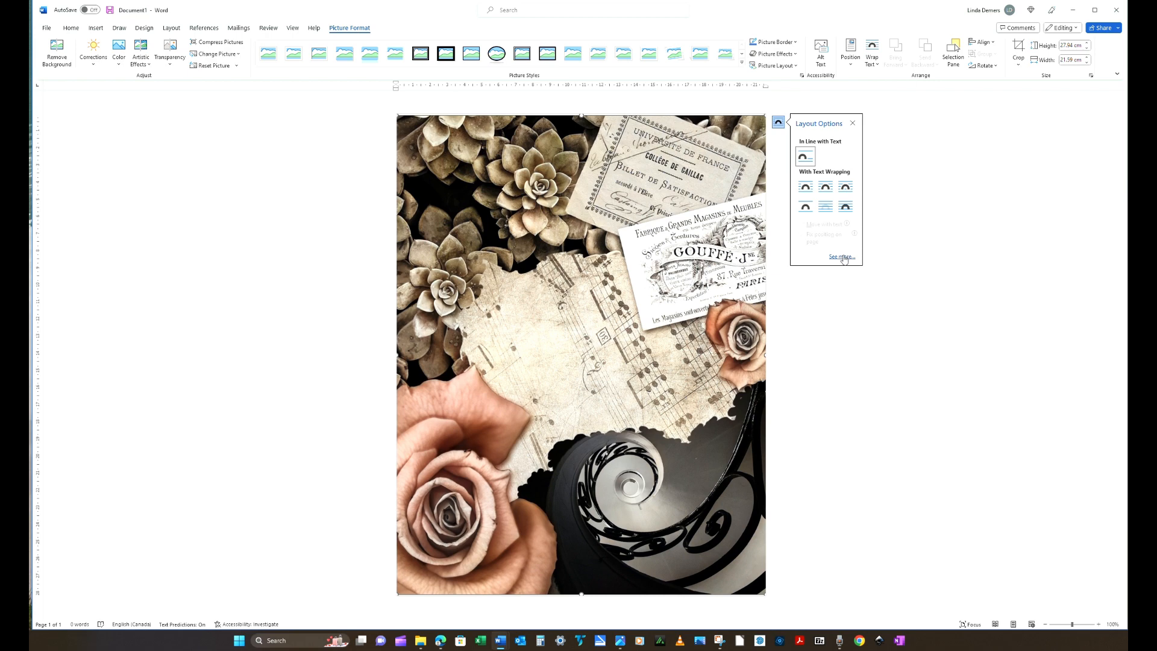
{"action": "left_click", "coordinate": [842, 257]}
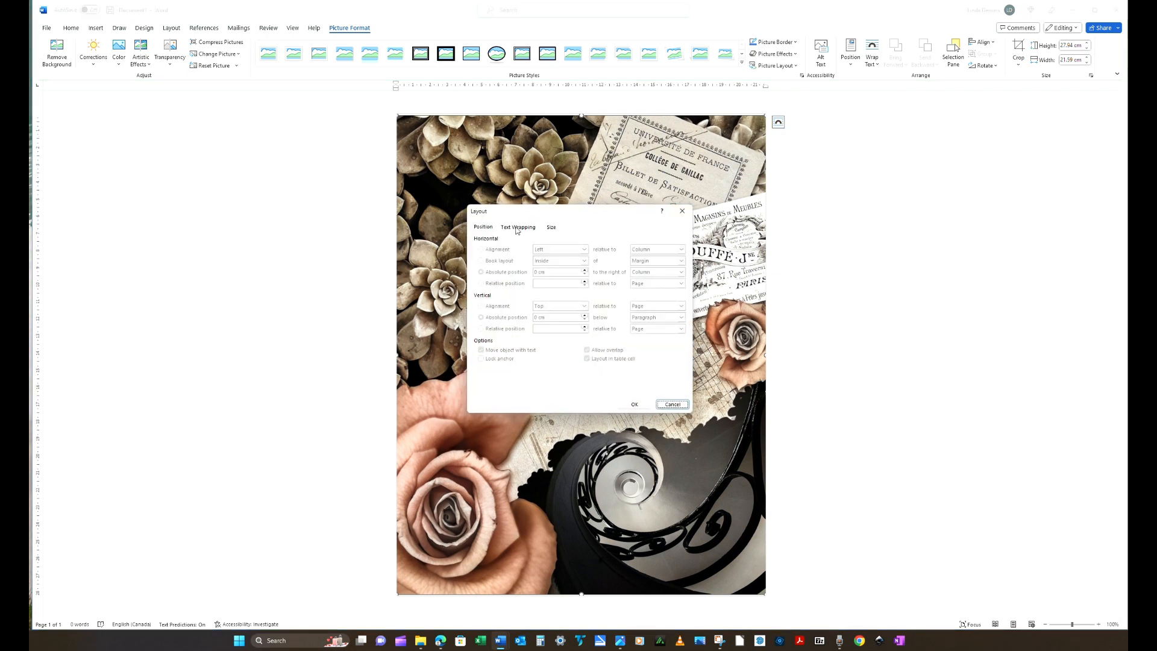
{"action": "left_click", "coordinate": [516, 229]}
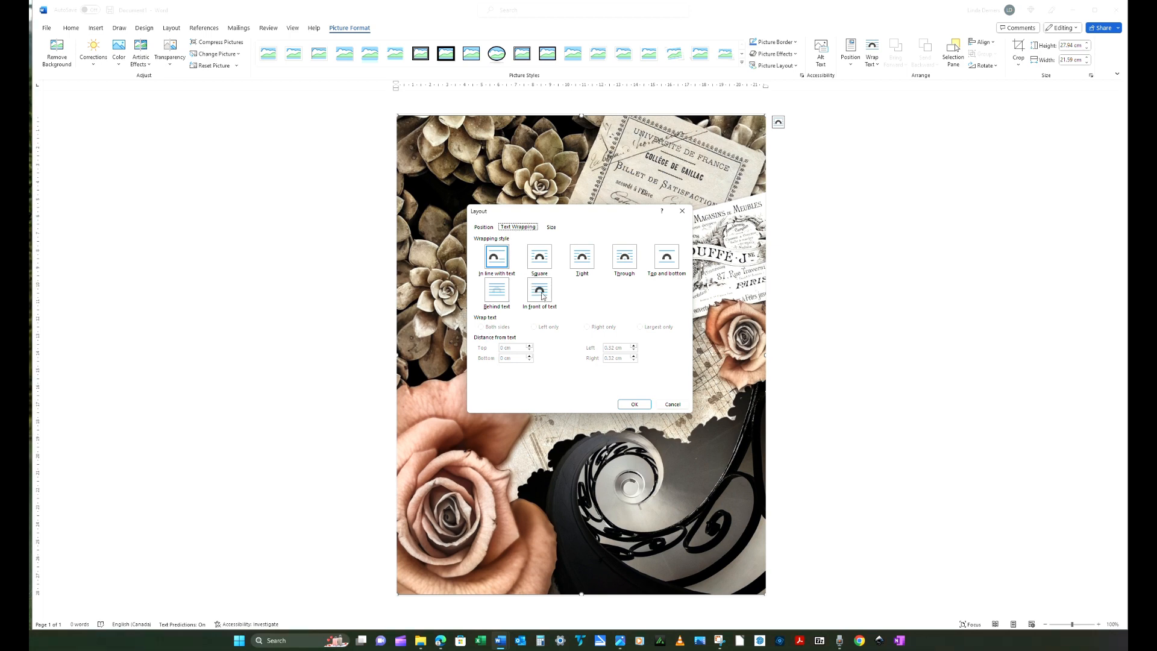
{"action": "left_click", "coordinate": [541, 293]}
- Set the rose collage picture's horizontal and vertical placement to relative position to the page, turn off Move object with text, and apply the layout
{"action": "left_click", "coordinate": [482, 227]}
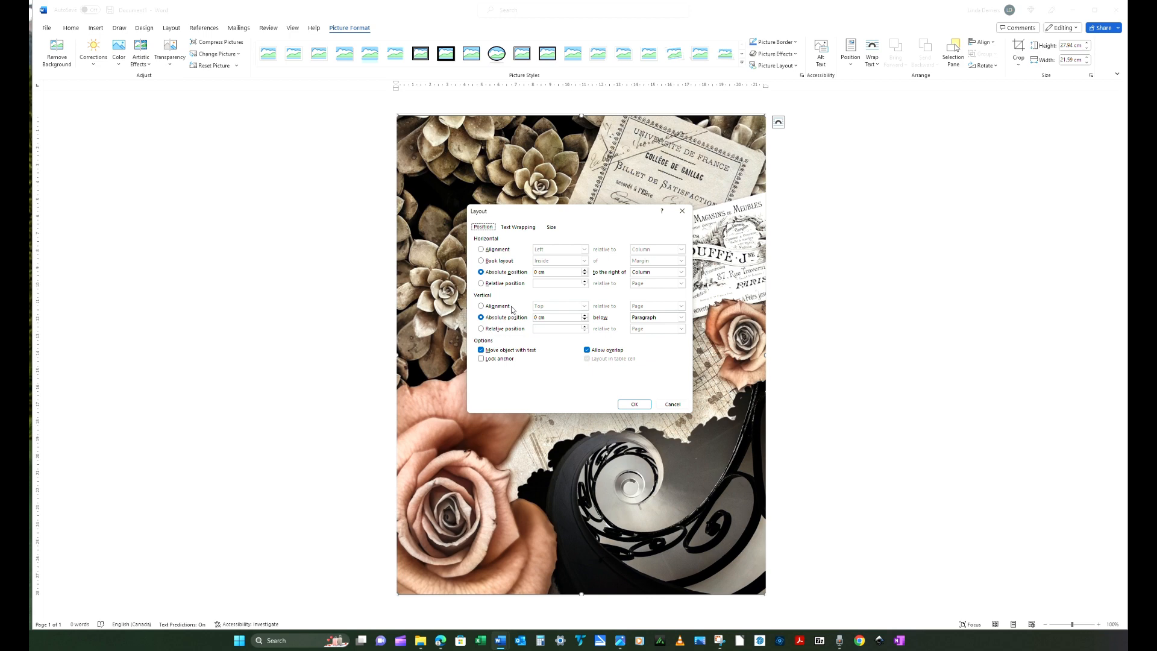
{"action": "left_click", "coordinate": [481, 284]}
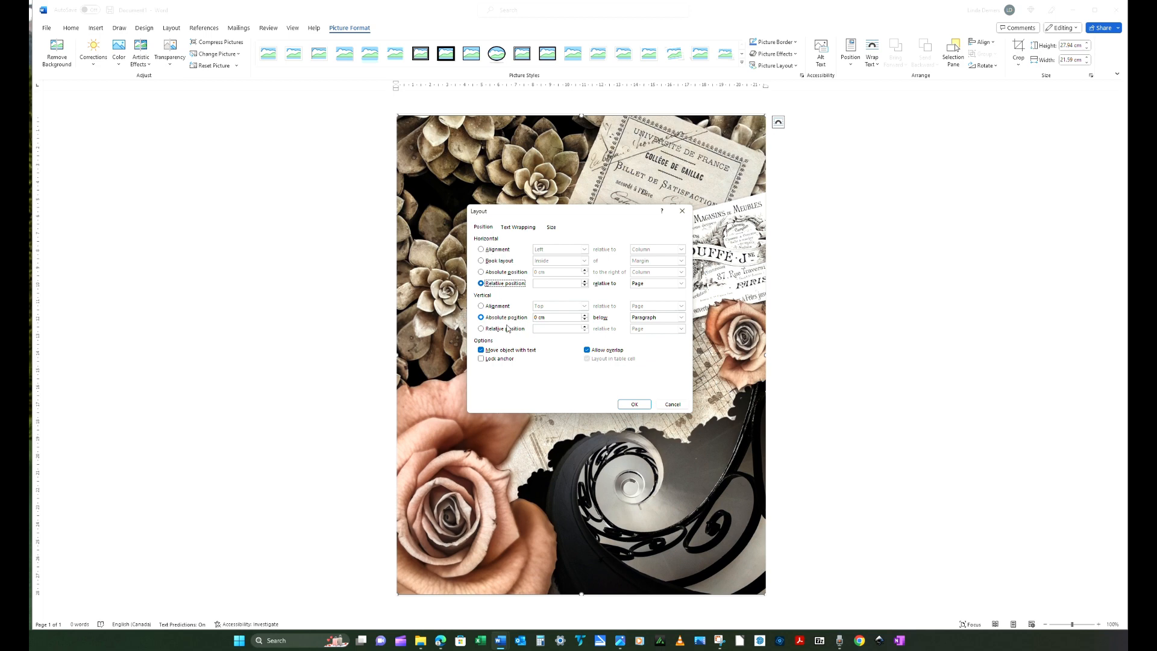
{"action": "left_click", "coordinate": [481, 329]}
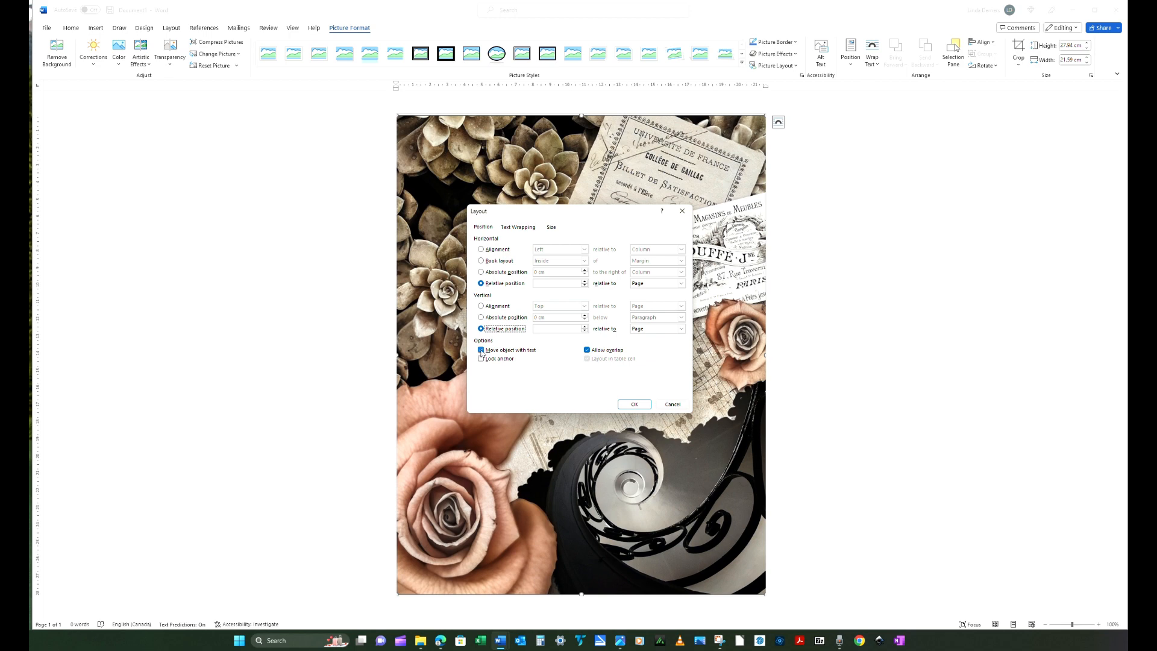
{"action": "left_click", "coordinate": [481, 350]}
{"action": "left_click", "coordinate": [644, 405]}
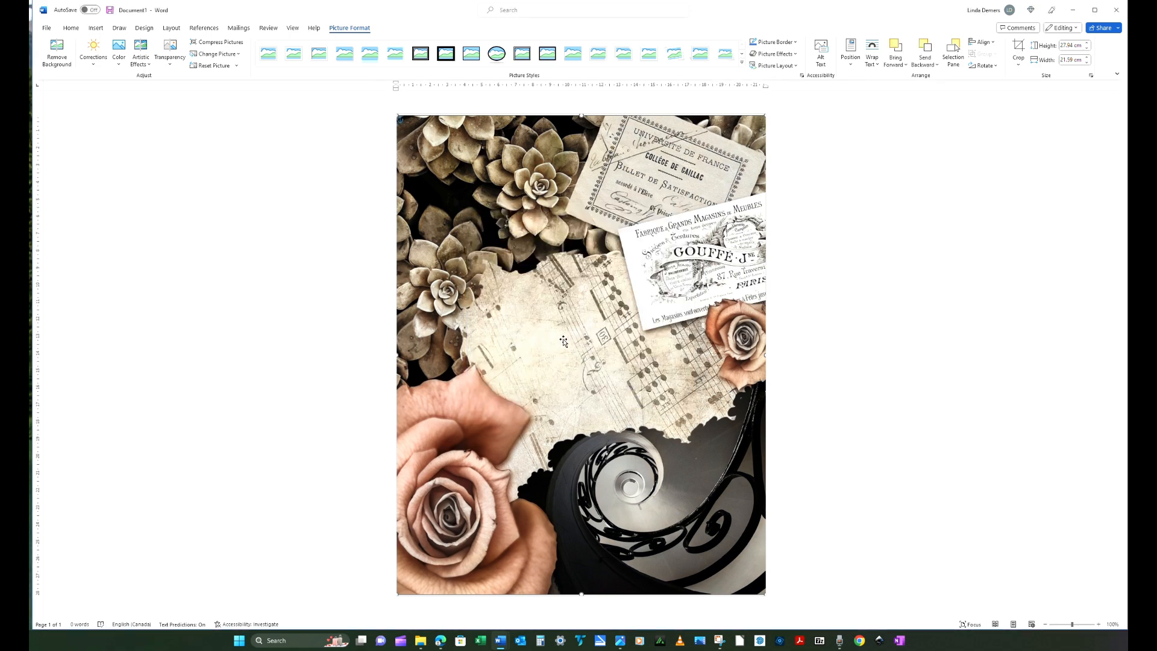
- Enlarge the rose collage picture to about 51 by 40 cm and reposition it so it extends beyond the page edges
{"action": "left_click_drag", "start_coordinate": [732, 364], "coordinate": [564, 343]}
{"action": "left_click_drag", "start_coordinate": [564, 346], "coordinate": [560, 348]}
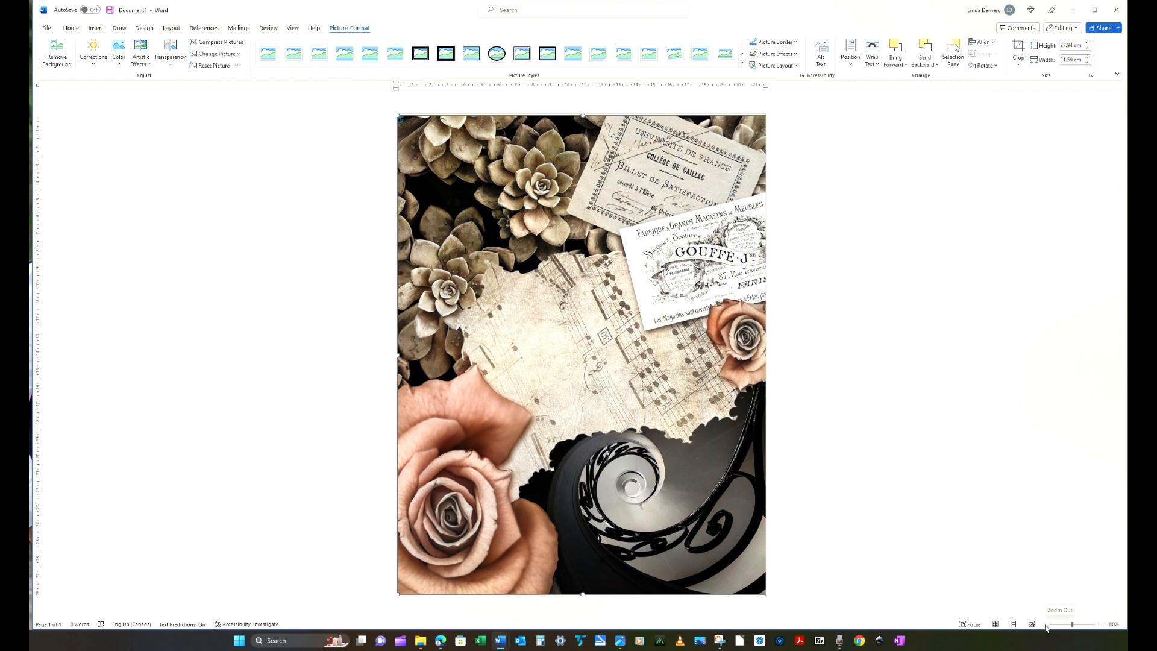
{"action": "left_click", "coordinate": [1045, 625]}
{"action": "left_click", "coordinate": [1045, 625]}
{"action": "left_click", "coordinate": [1045, 625]}
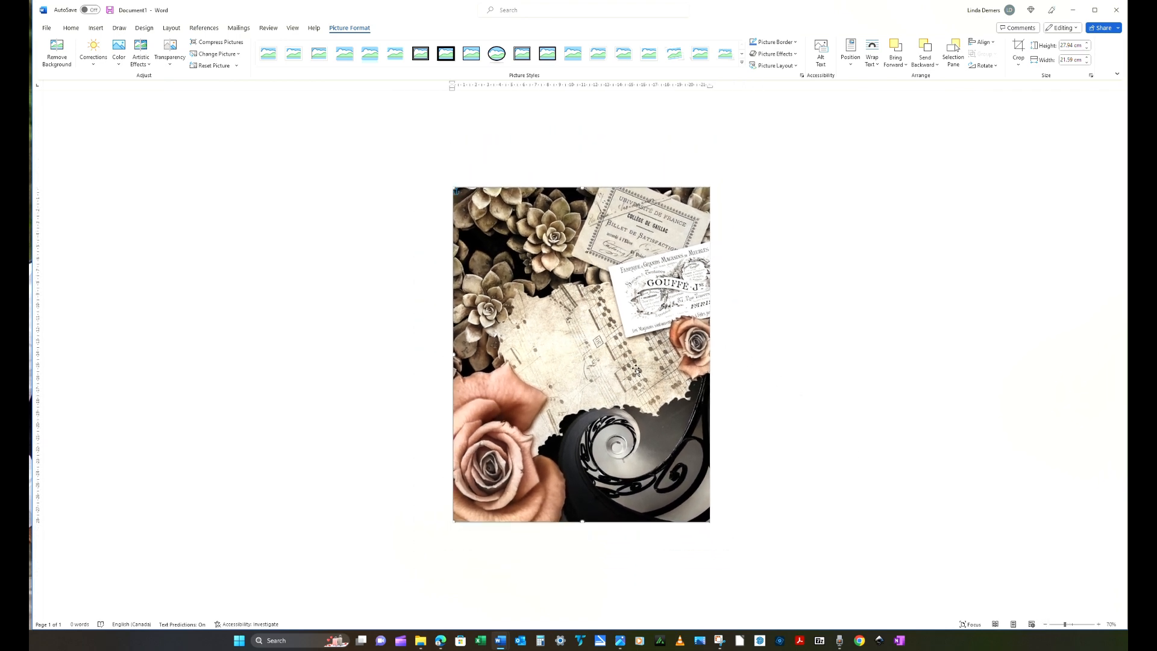
{"action": "left_click_drag", "start_coordinate": [589, 388], "coordinate": [489, 235]}
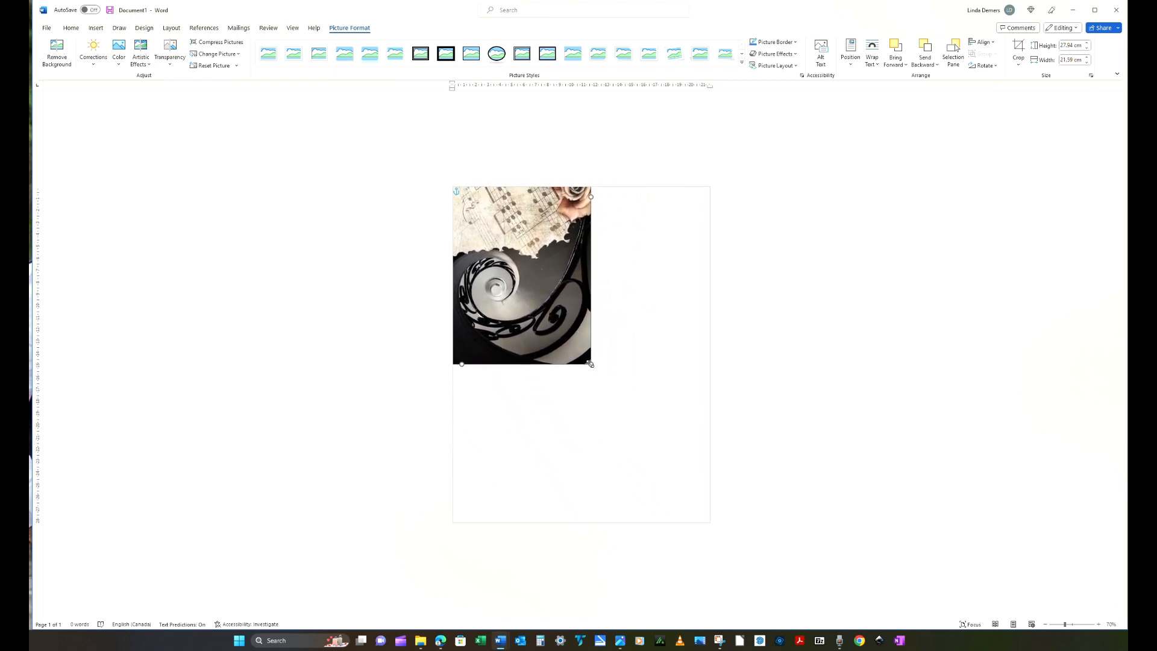
{"action": "left_click_drag", "start_coordinate": [591, 364], "coordinate": [711, 523]}
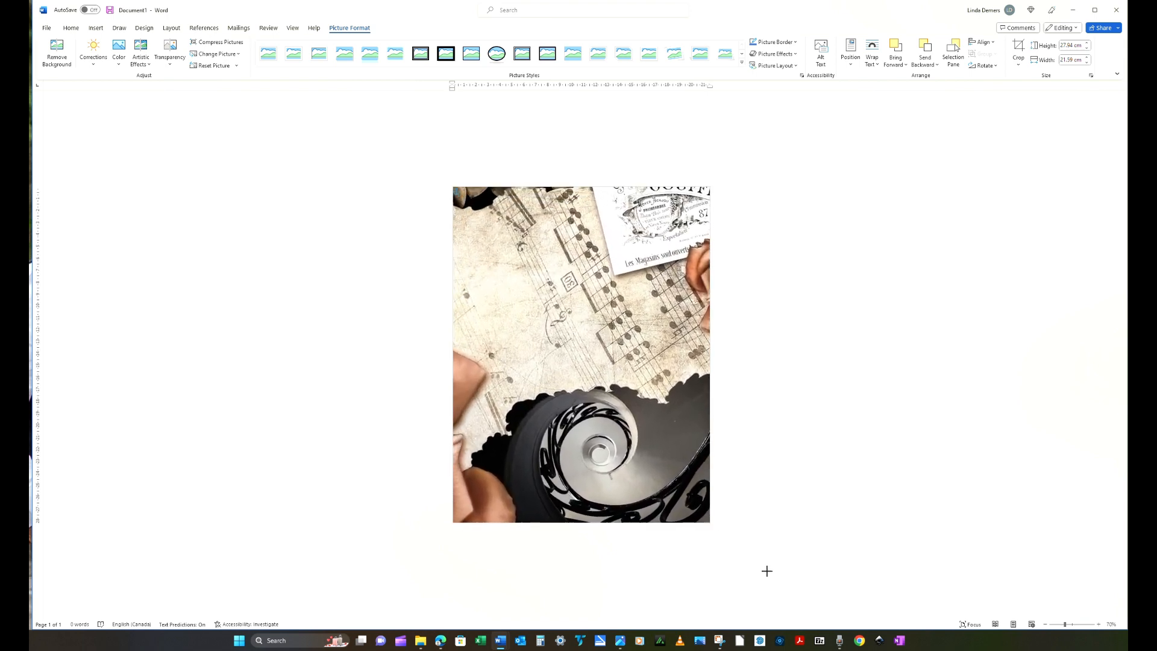
{"action": "left_click_drag", "start_coordinate": [799, 600], "coordinate": [807, 608]}
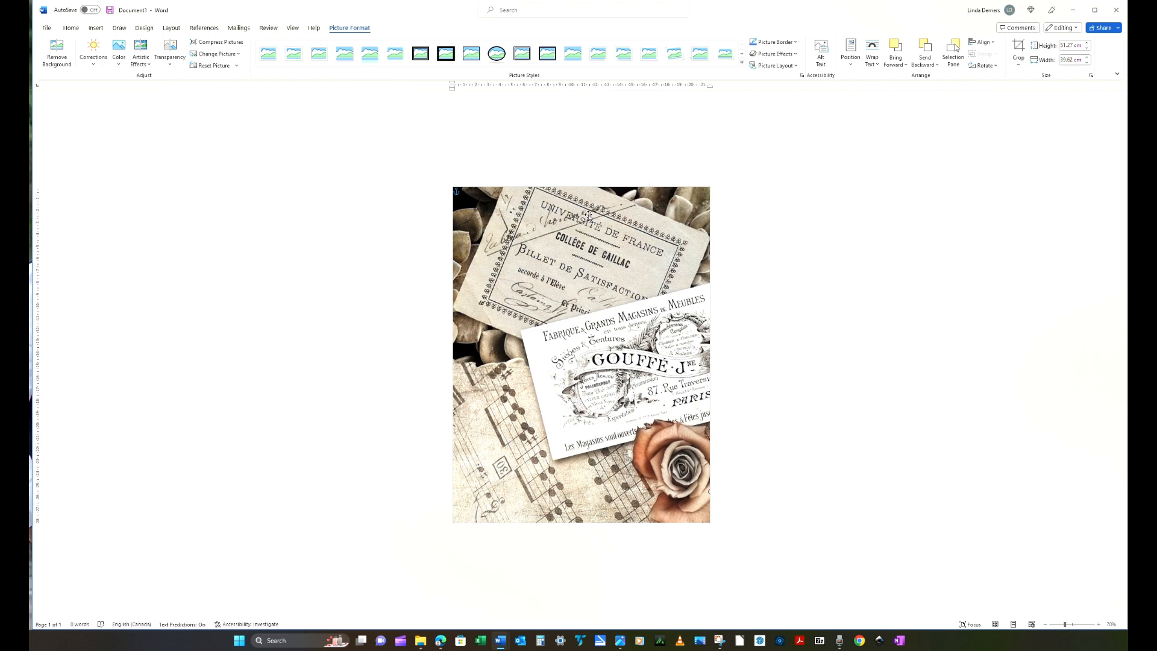
- Save the document as Page 2 in the 5 to 20 Pages folder
{"action": "left_click", "coordinate": [46, 28]}
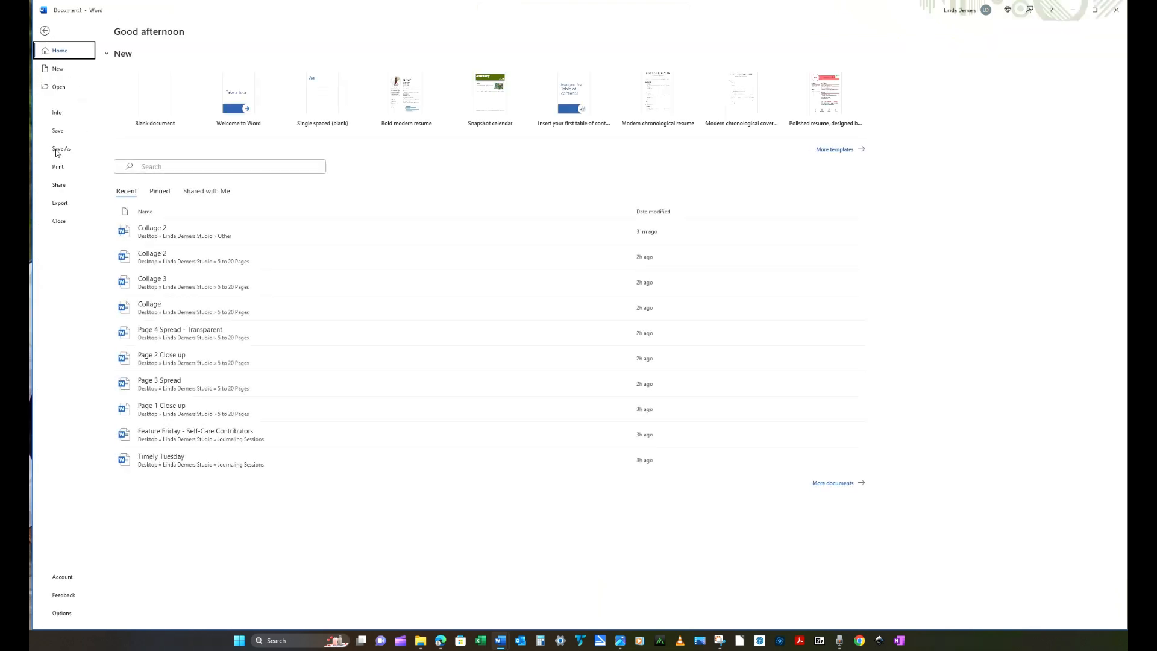
{"action": "left_click", "coordinate": [58, 152]}
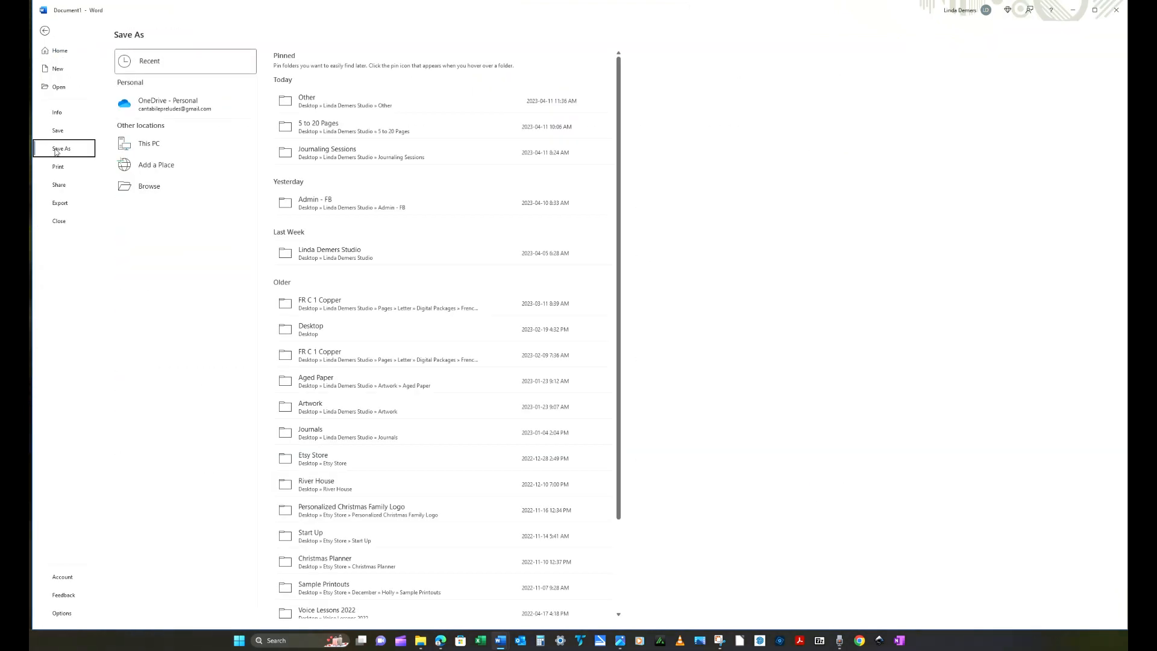
{"action": "left_click", "coordinate": [363, 129]}
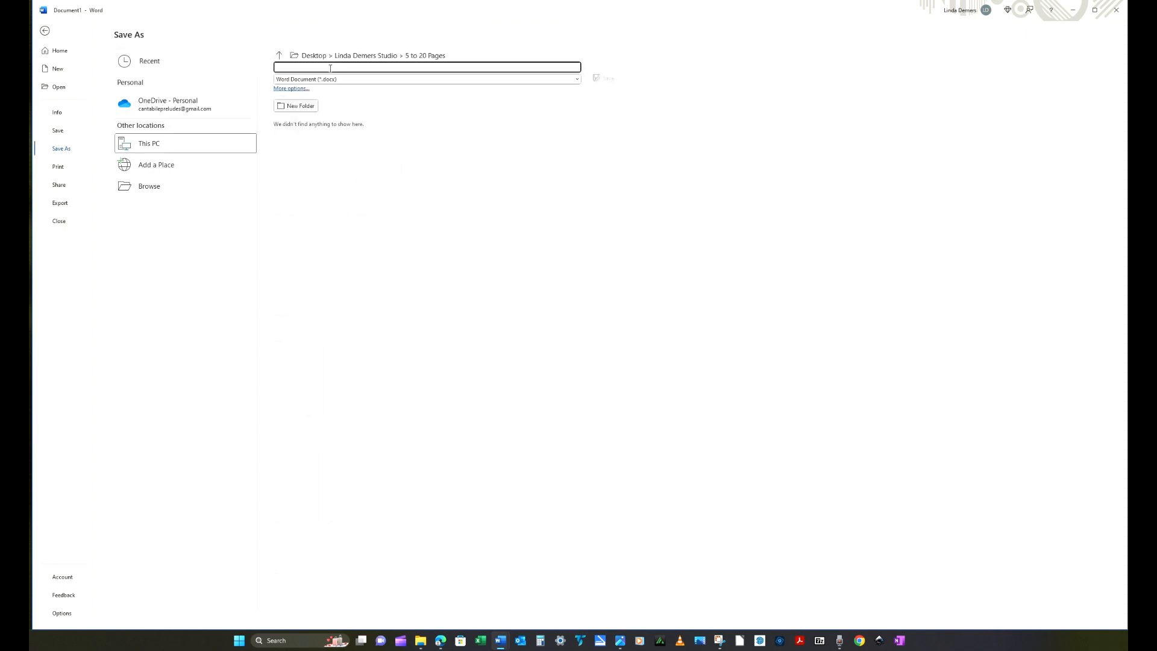
{"action": "type", "text": "Page 2"}
{"action": "left_click", "coordinate": [610, 79]}
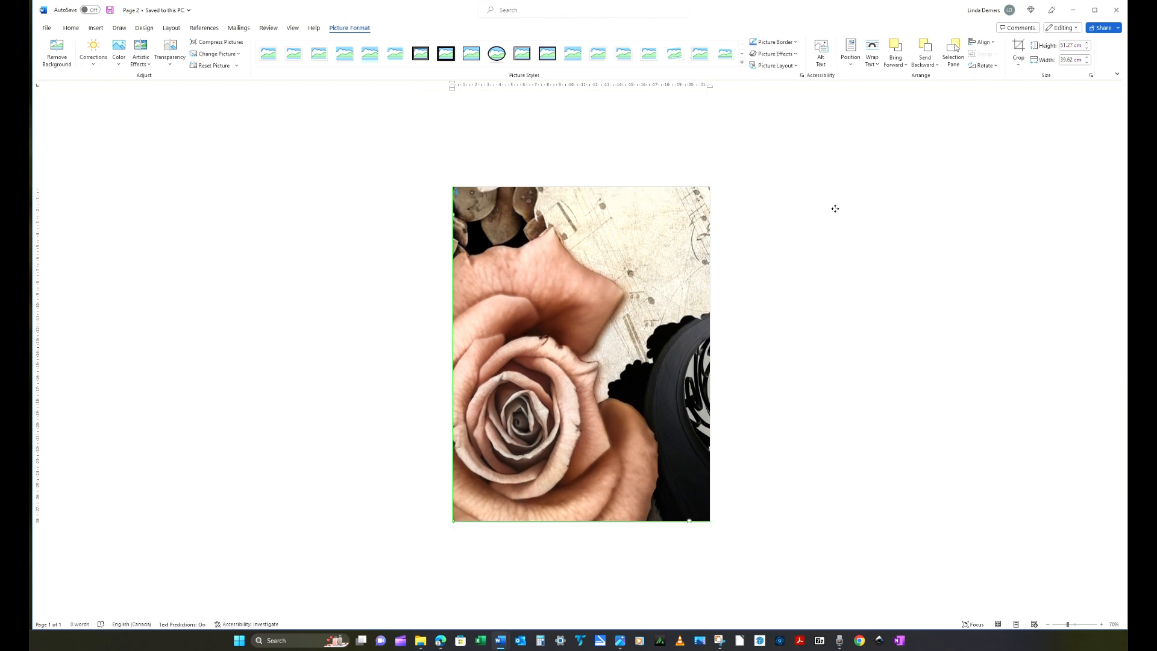
- Save a copy of the document as Page 3 in the same 5 to 20 Pages folder
{"action": "left_click", "coordinate": [45, 29]}
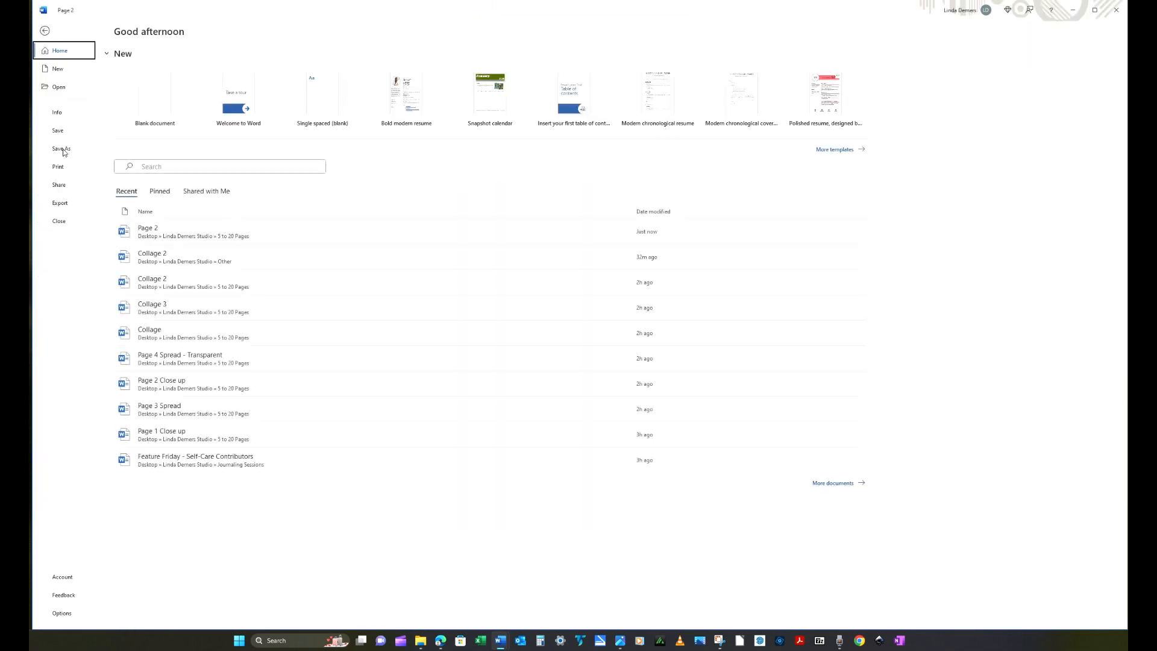
{"action": "left_click", "coordinate": [63, 151]}
{"action": "left_click", "coordinate": [291, 67]}
{"action": "left_click", "coordinate": [296, 68]}
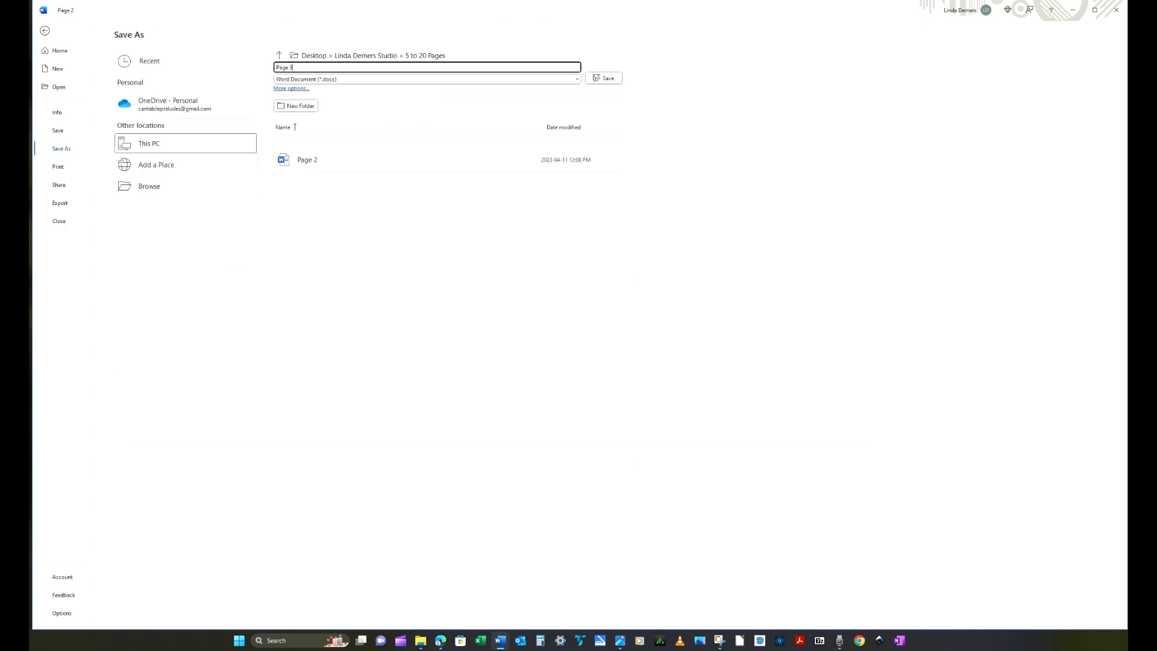
{"action": "left_click", "coordinate": [618, 80]}
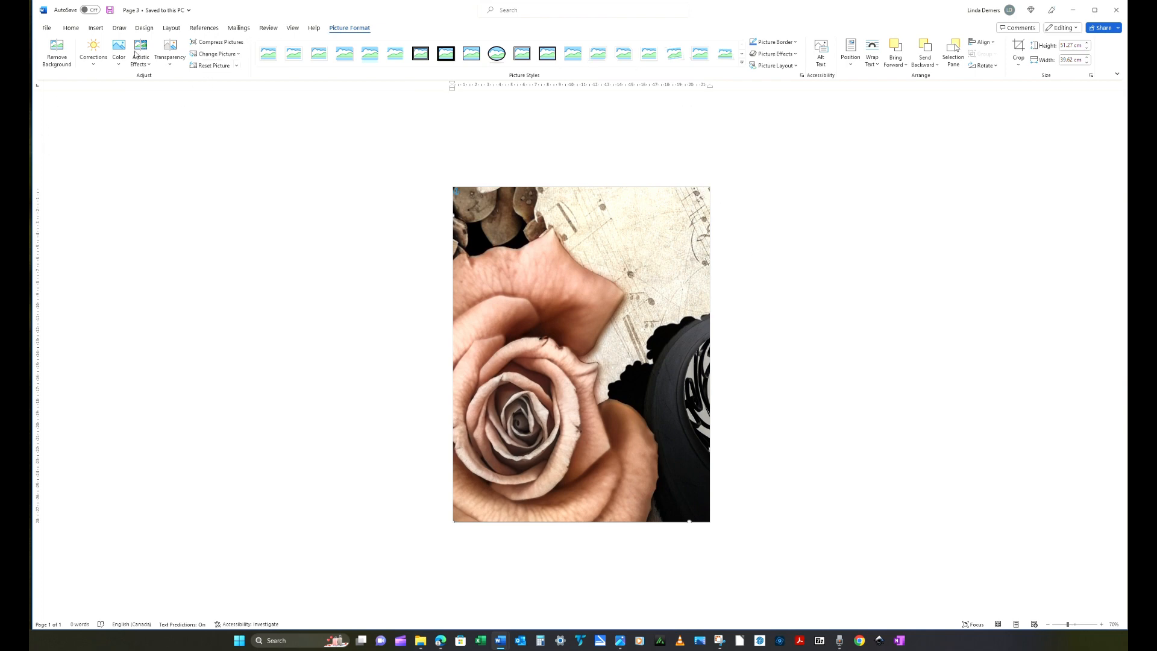
- Change the document's paper size to Legal, 21.59 x 35.56 cm
{"action": "left_click", "coordinate": [172, 31]}
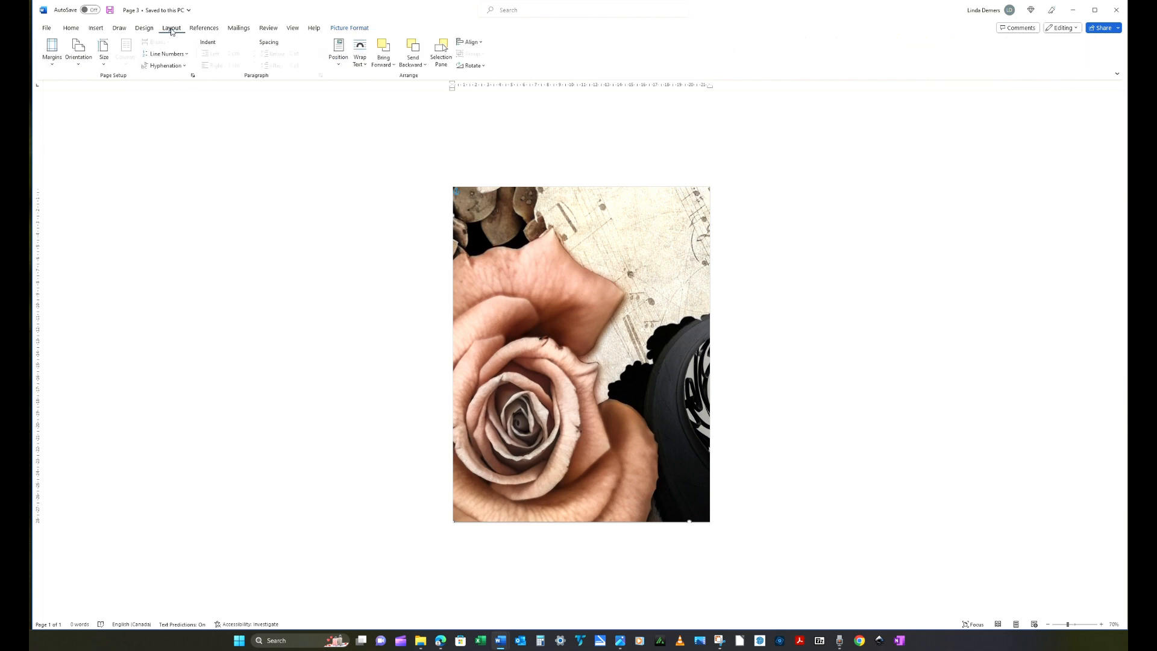
{"action": "left_click", "coordinate": [104, 54]}
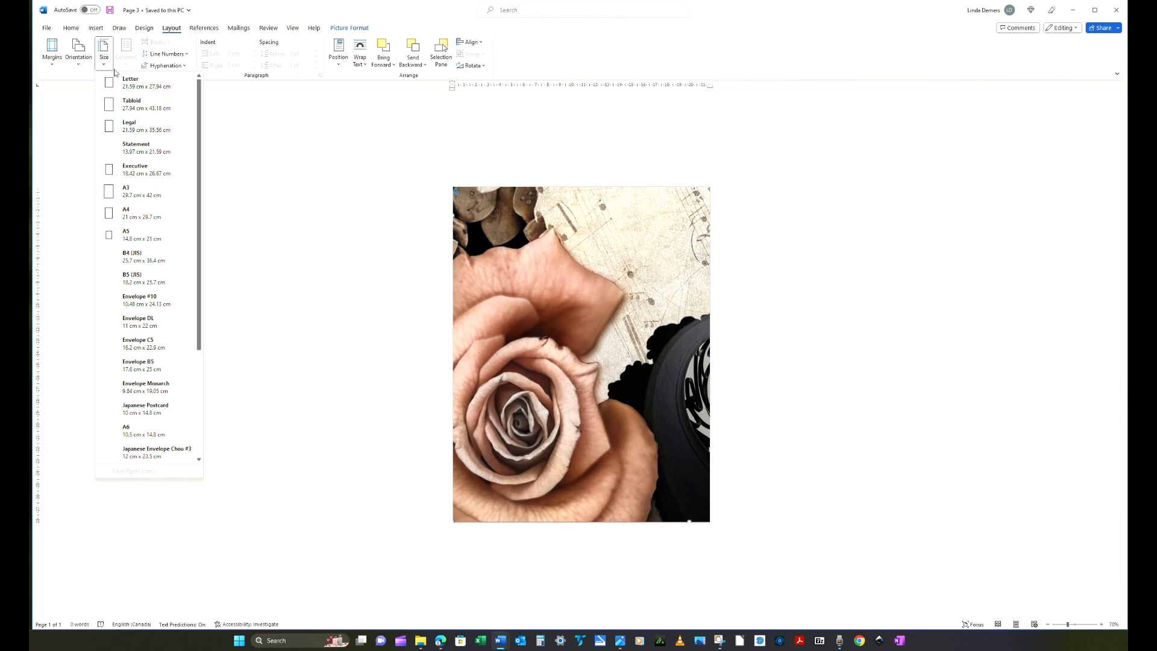
{"action": "left_click", "coordinate": [144, 130]}
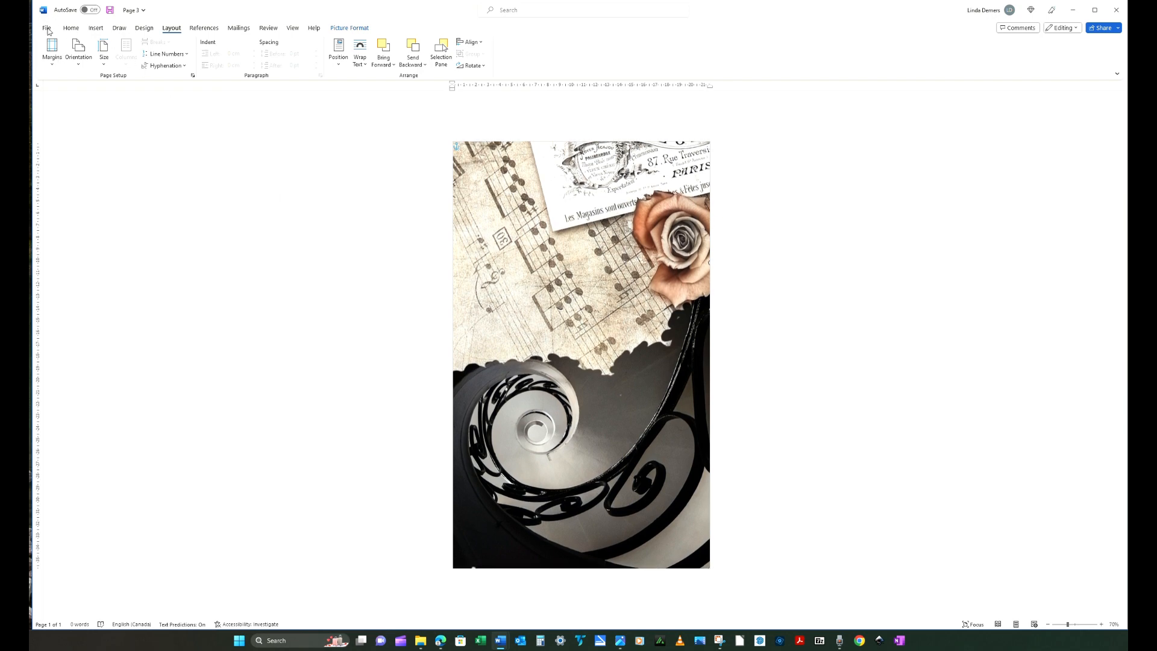
- Save the legal-size version of the document as Page 4 in the 5 to 20 Pages folder
{"action": "left_click", "coordinate": [46, 29]}
{"action": "left_click", "coordinate": [58, 151]}
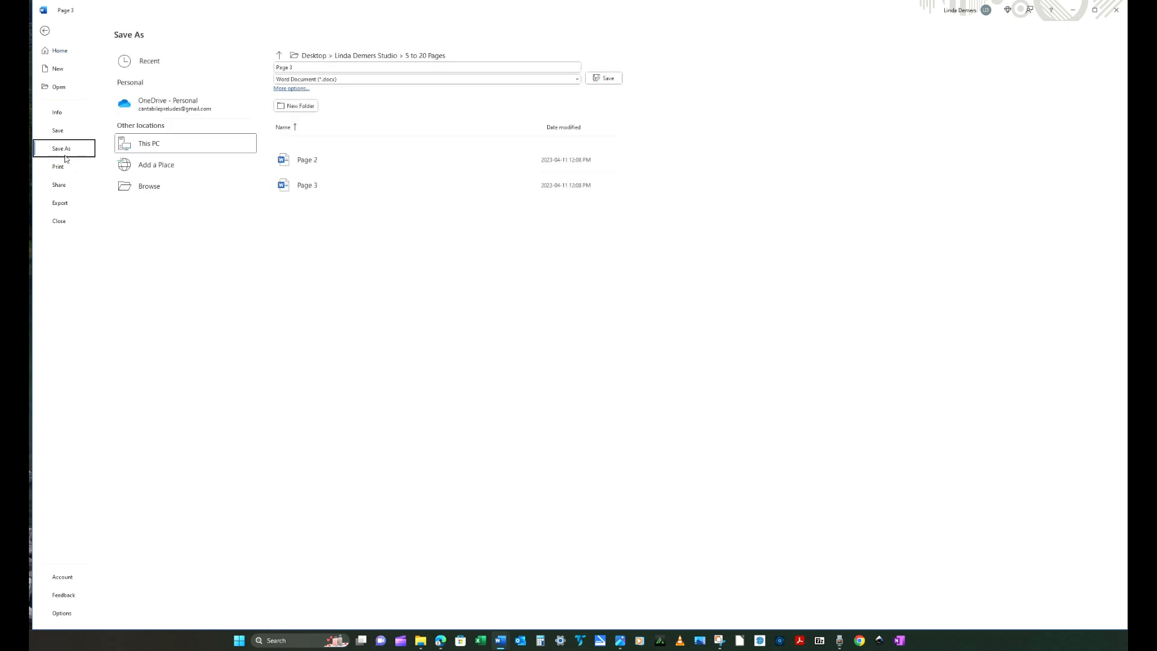
{"action": "left_click", "coordinate": [295, 66]}
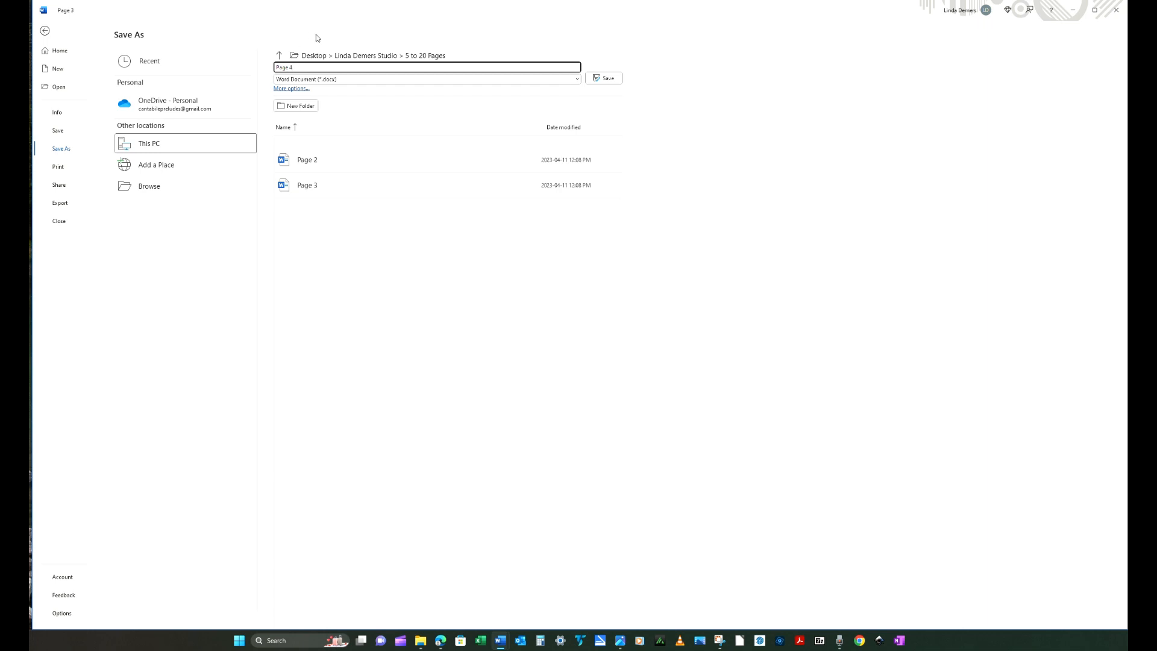
{"action": "left_click", "coordinate": [604, 80]}
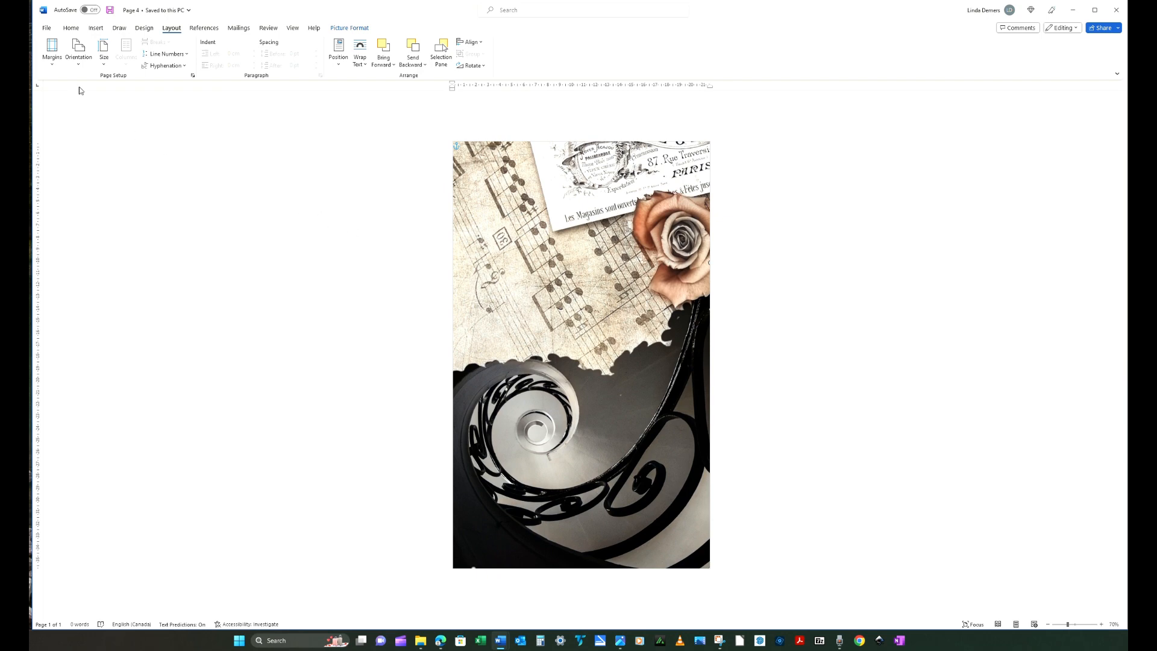
- Change the legal-size page's orientation to landscape and deselect the picture
{"action": "left_click", "coordinate": [80, 48]}
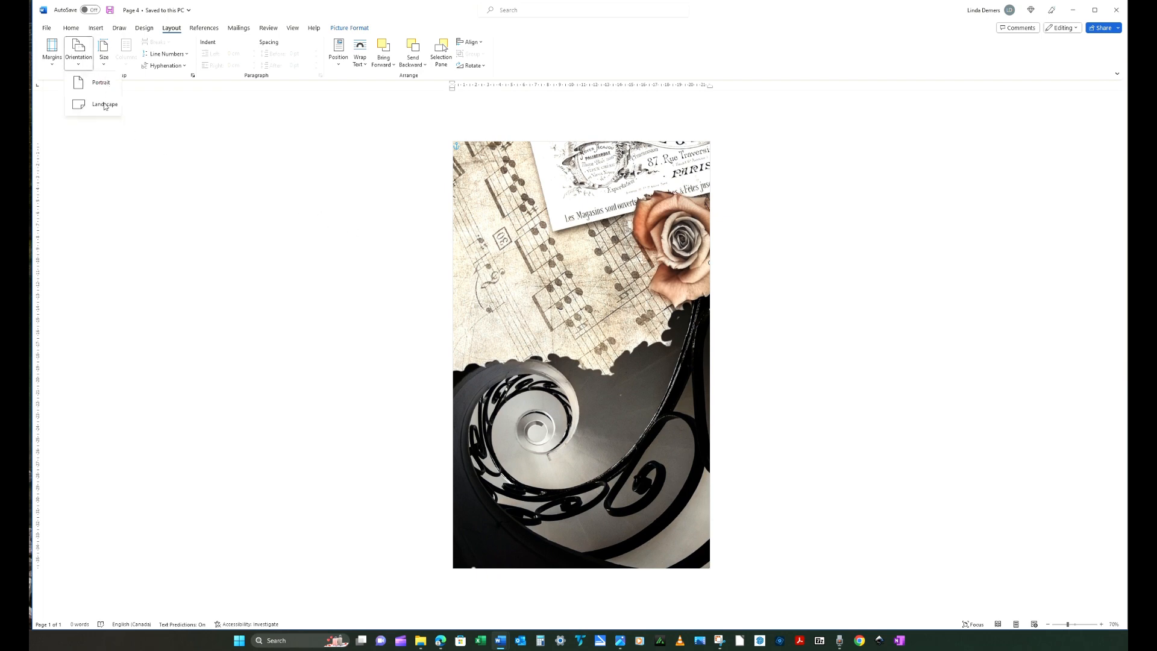
{"action": "left_click", "coordinate": [104, 106]}
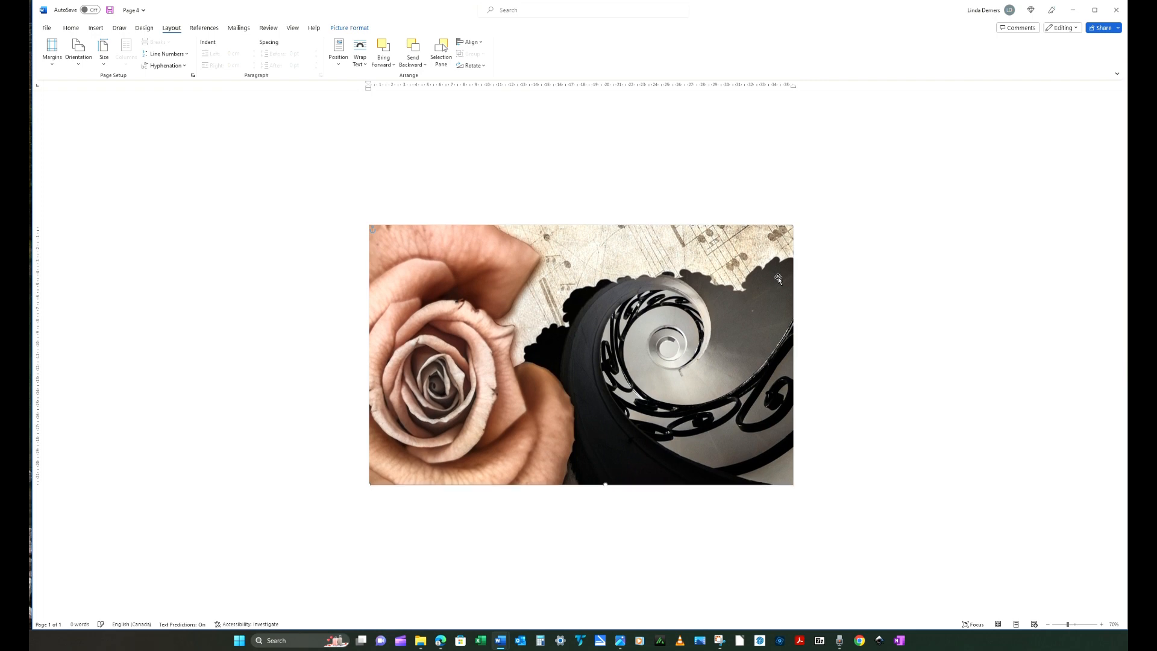
{"action": "left_click", "coordinate": [654, 554]}
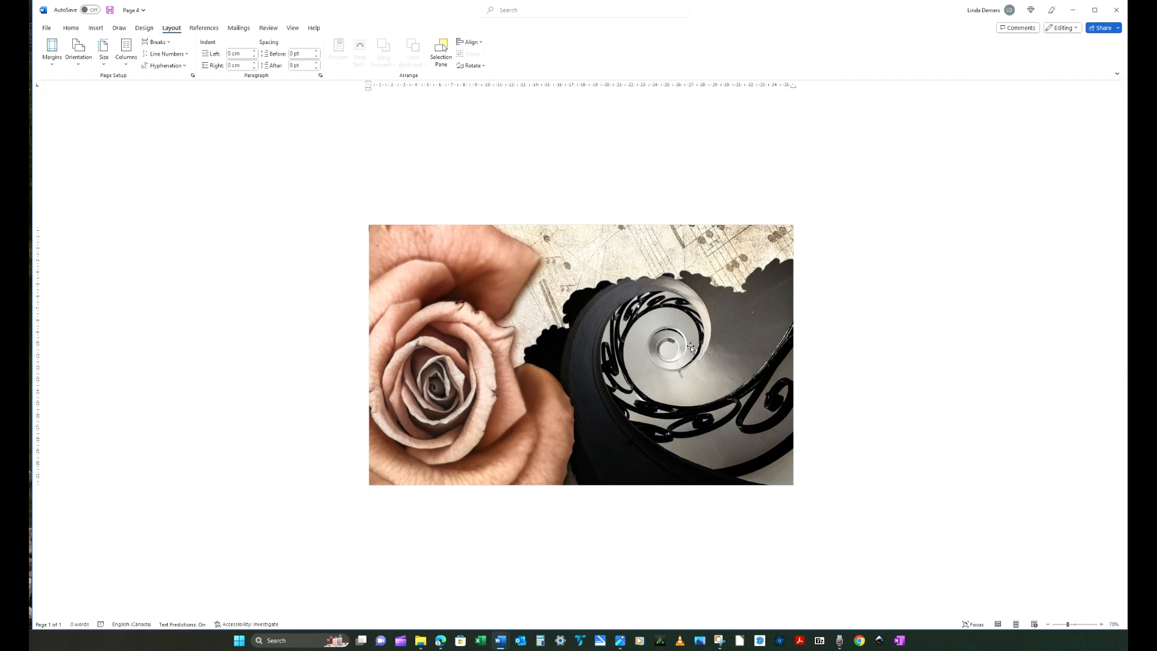
- Save the landscape version of the document as Page 5 in the 5 to 20 Pages folder
{"action": "left_click", "coordinate": [45, 29]}
{"action": "left_click", "coordinate": [61, 148]}
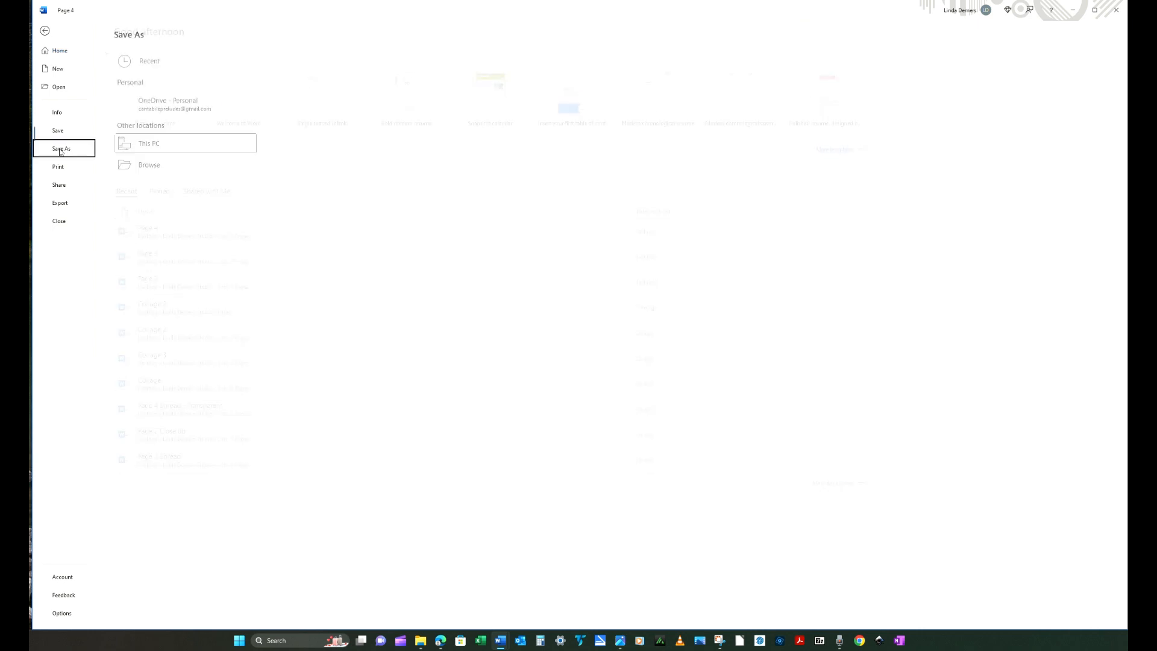
{"action": "left_click", "coordinate": [299, 66]}
{"action": "left_click", "coordinate": [297, 66]}
{"action": "type", "text": "5"}
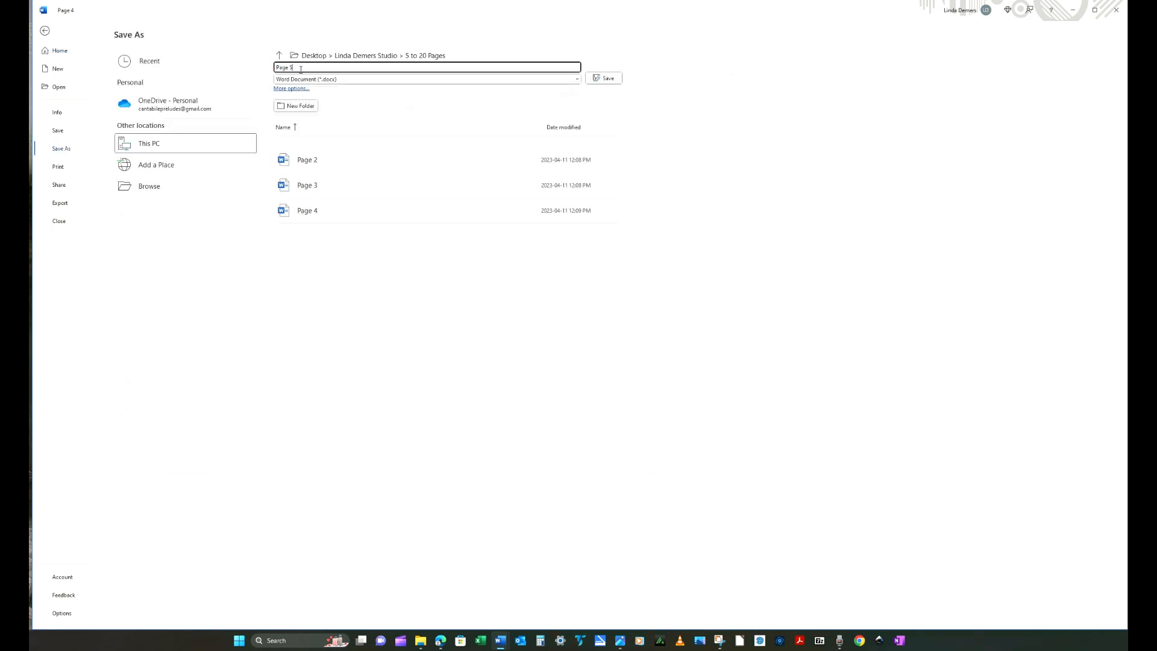
{"action": "left_click", "coordinate": [599, 79]}
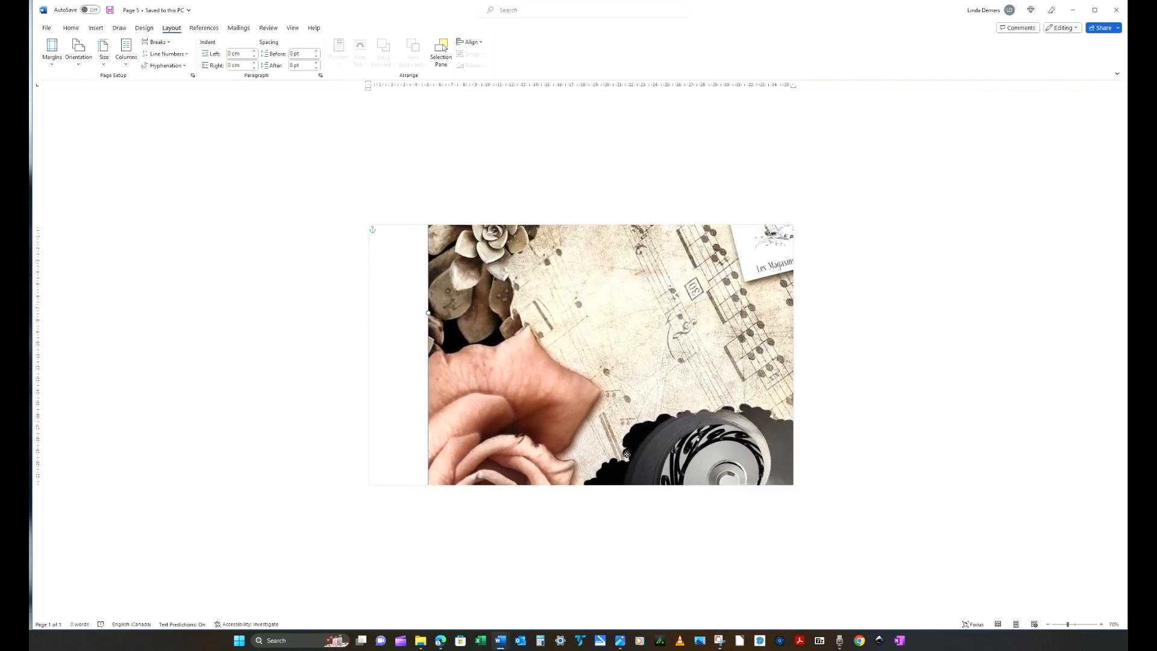
- Shrink the rose collage picture and align it with the page's top-left corner, sized to the full height of the landscape page
{"action": "left_click", "coordinate": [609, 575]}
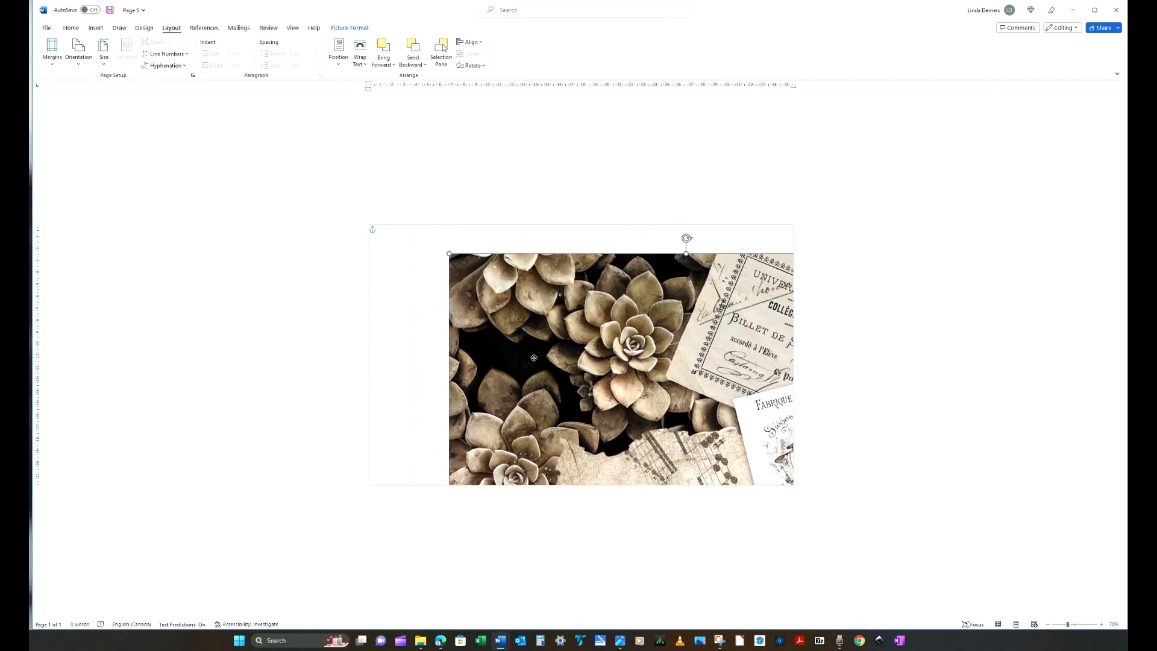
{"action": "left_click_drag", "start_coordinate": [442, 275], "coordinate": [473, 281]}
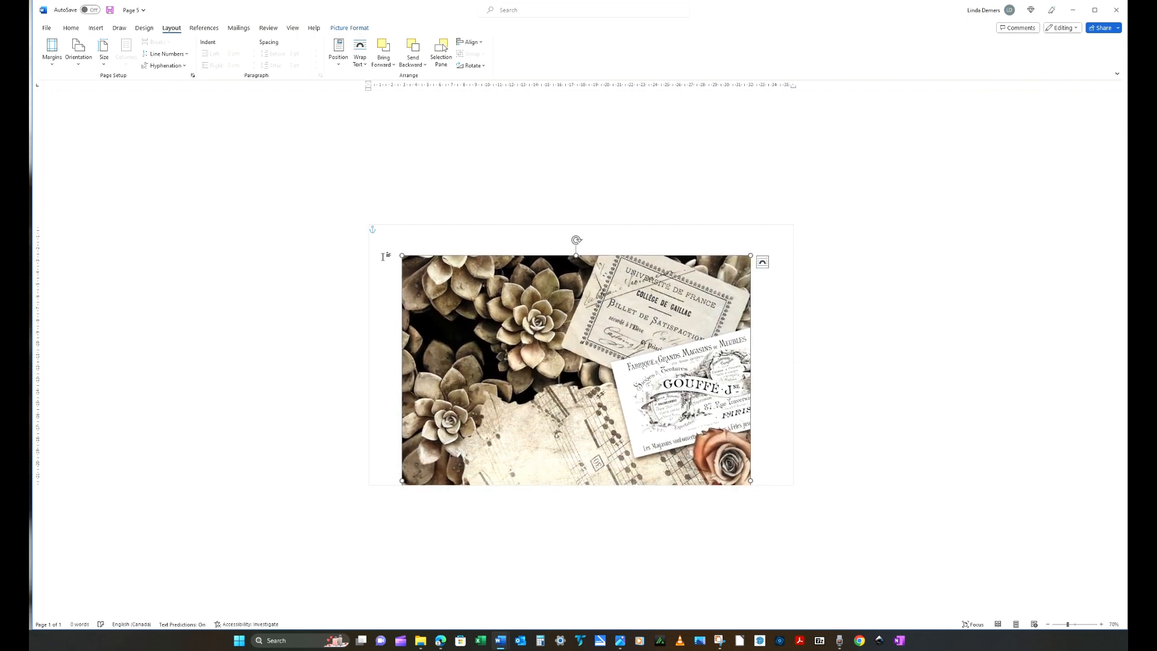
{"action": "left_click_drag", "start_coordinate": [398, 252], "coordinate": [500, 387]}
{"action": "left_click_drag", "start_coordinate": [588, 428], "coordinate": [515, 286]}
{"action": "left_click_drag", "start_coordinate": [430, 248], "coordinate": [490, 328]}
{"action": "left_click_drag", "start_coordinate": [582, 417], "coordinate": [462, 316]}
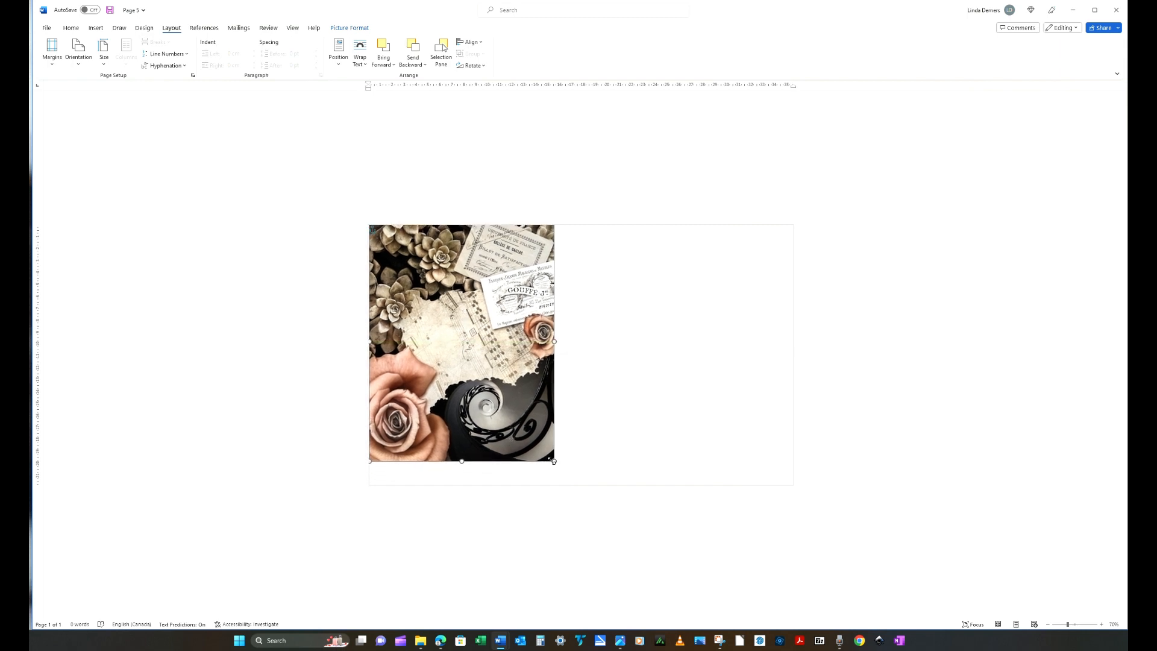
{"action": "left_click_drag", "start_coordinate": [555, 461], "coordinate": [576, 487]}
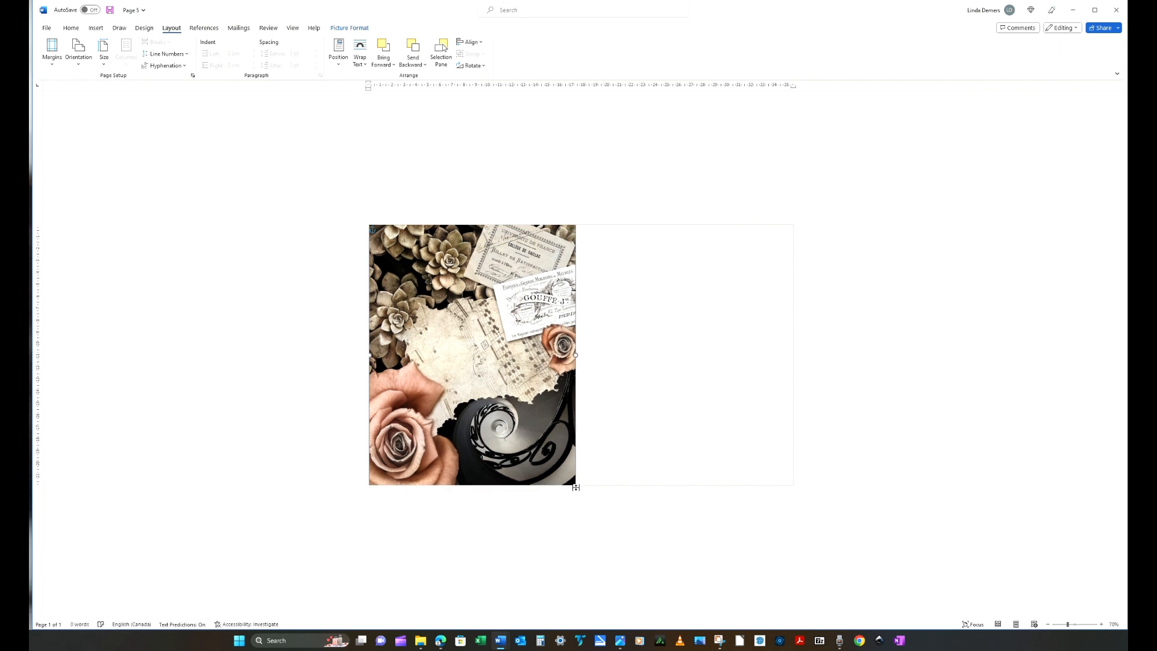
- Shift the rose collage picture upward and enlarge it slightly so it covers just over the left half of the landscape page
{"action": "left_click_drag", "start_coordinate": [546, 433], "coordinate": [545, 405]}
{"action": "left_click_drag", "start_coordinate": [576, 460], "coordinate": [582, 473]}
{"action": "left_click_drag", "start_coordinate": [485, 415], "coordinate": [483, 439]}
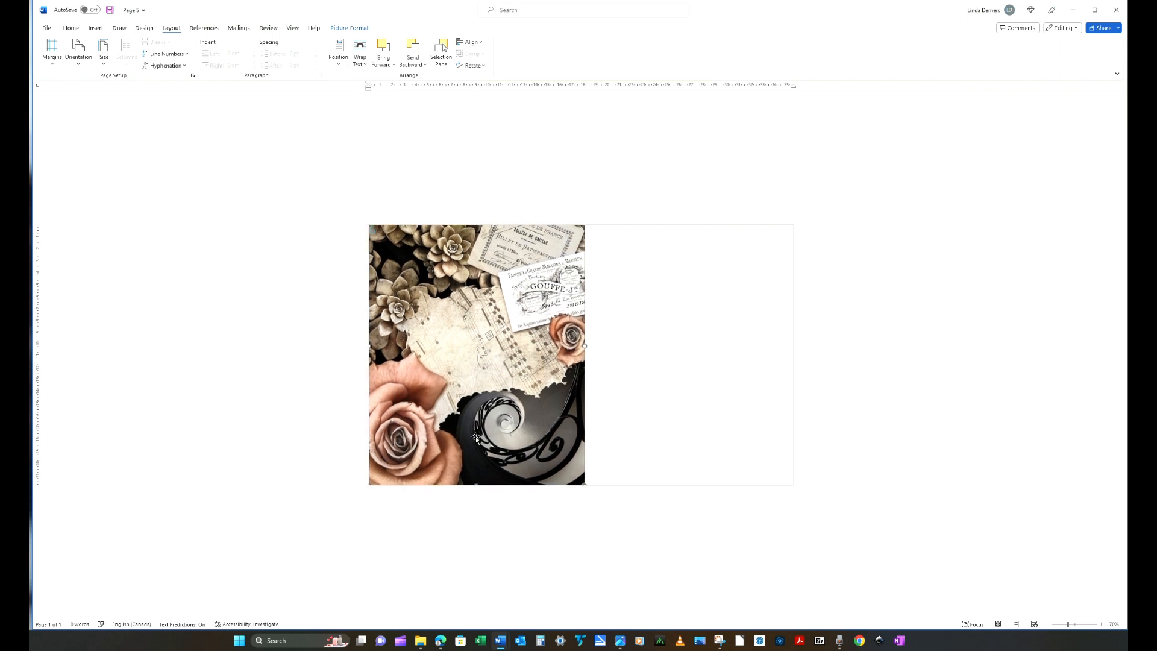
{"action": "left_click", "coordinate": [654, 396]}
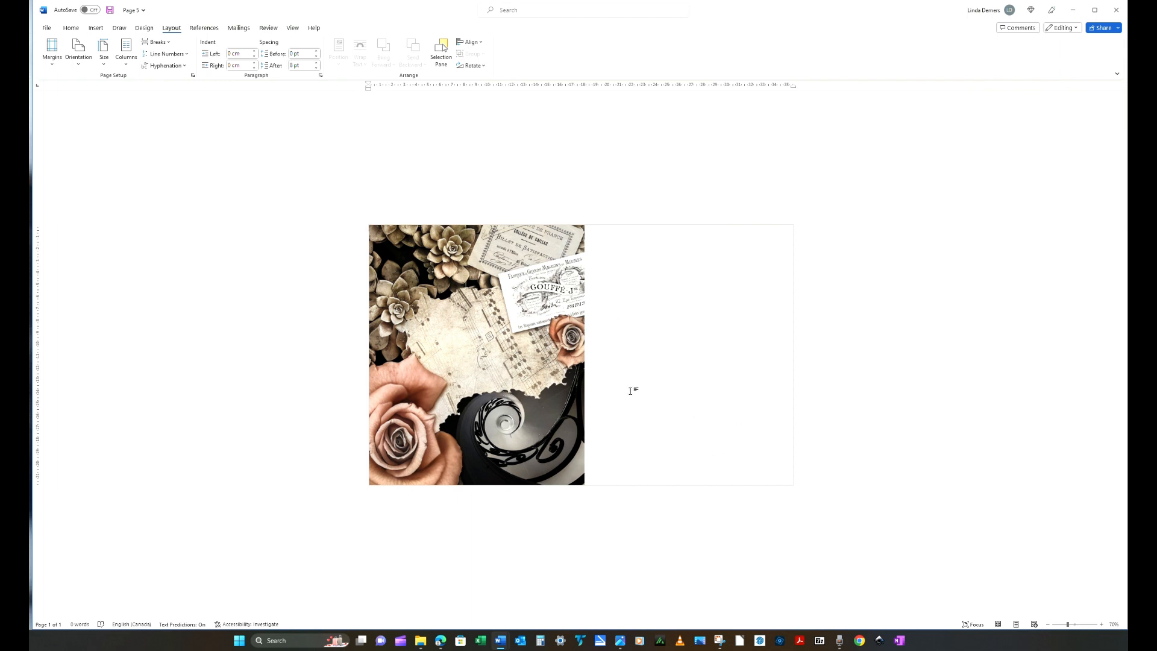
{"action": "left_click", "coordinate": [482, 336]}
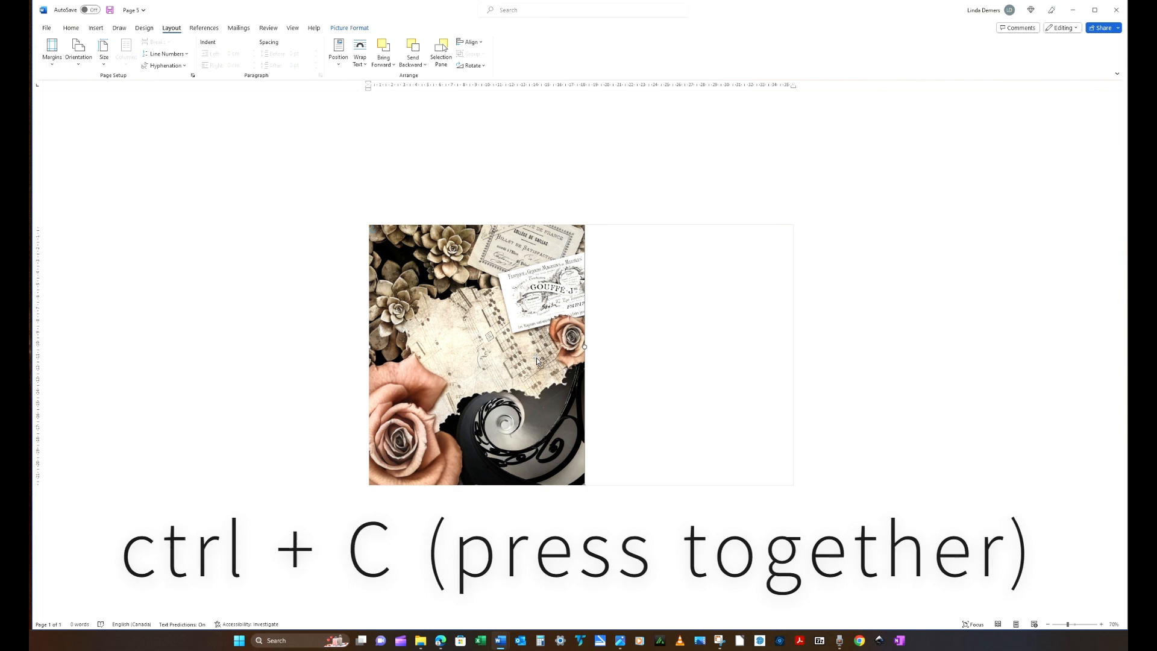
{"action": "key", "text": "ctrl+v"}
{"action": "left_click_drag", "start_coordinate": [480, 356], "coordinate": [686, 360]}
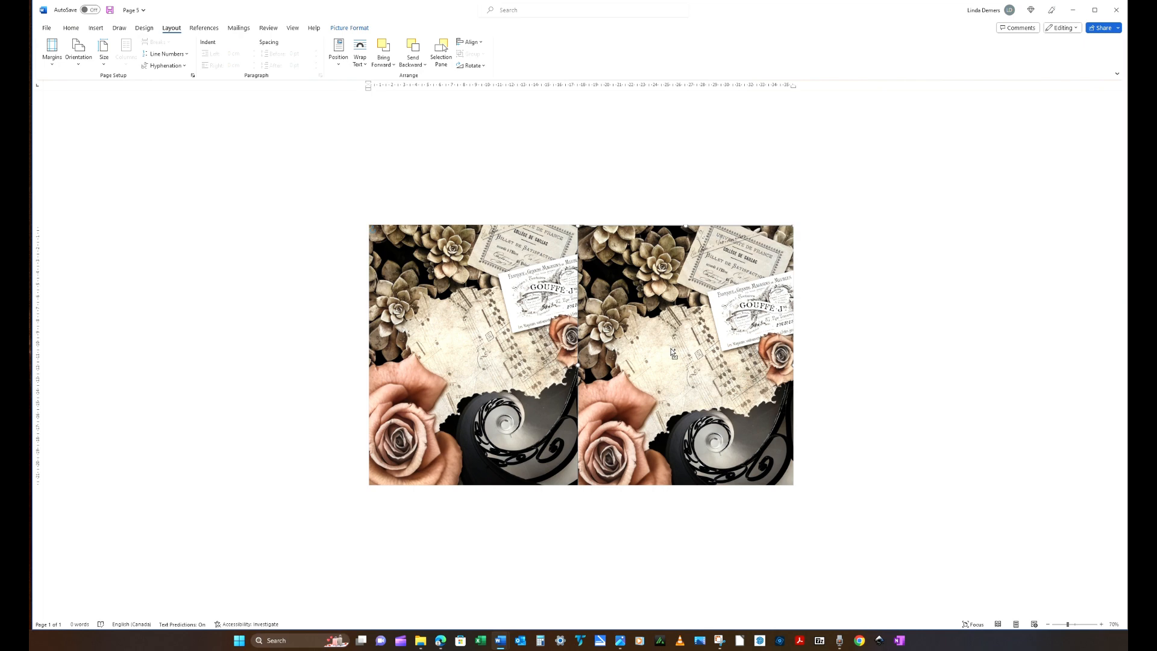
{"action": "key", "text": "ctrl+z"}
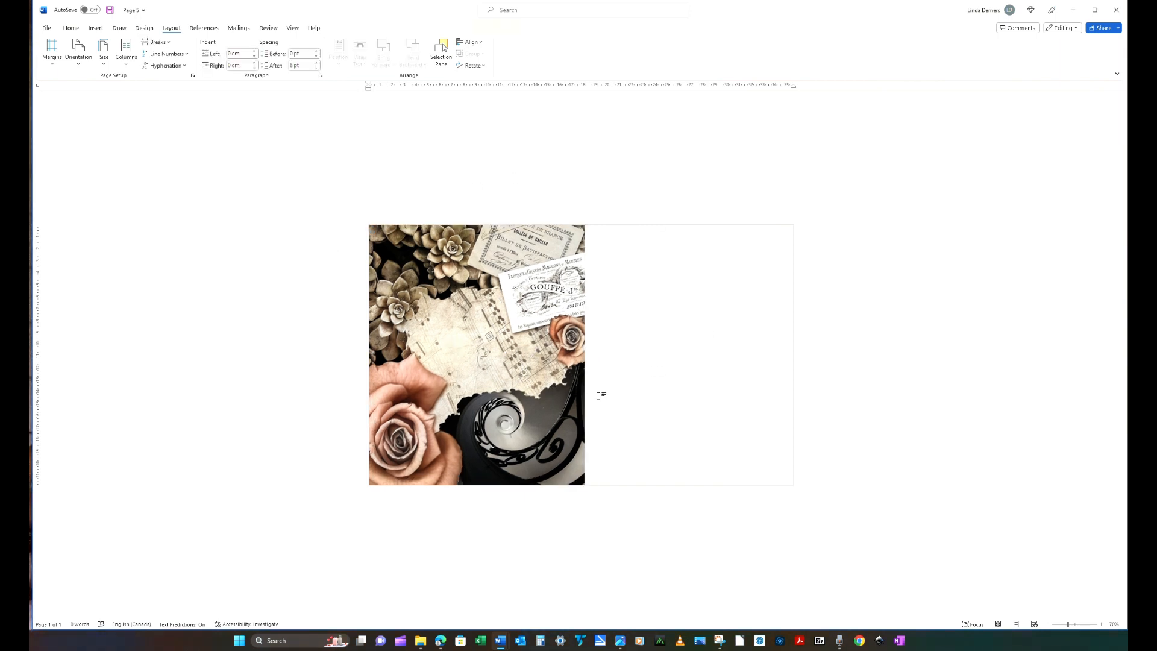
- Duplicate the rose collage picture and place the copy on the right half of the landscape page
{"action": "right_click", "coordinate": [459, 323]}
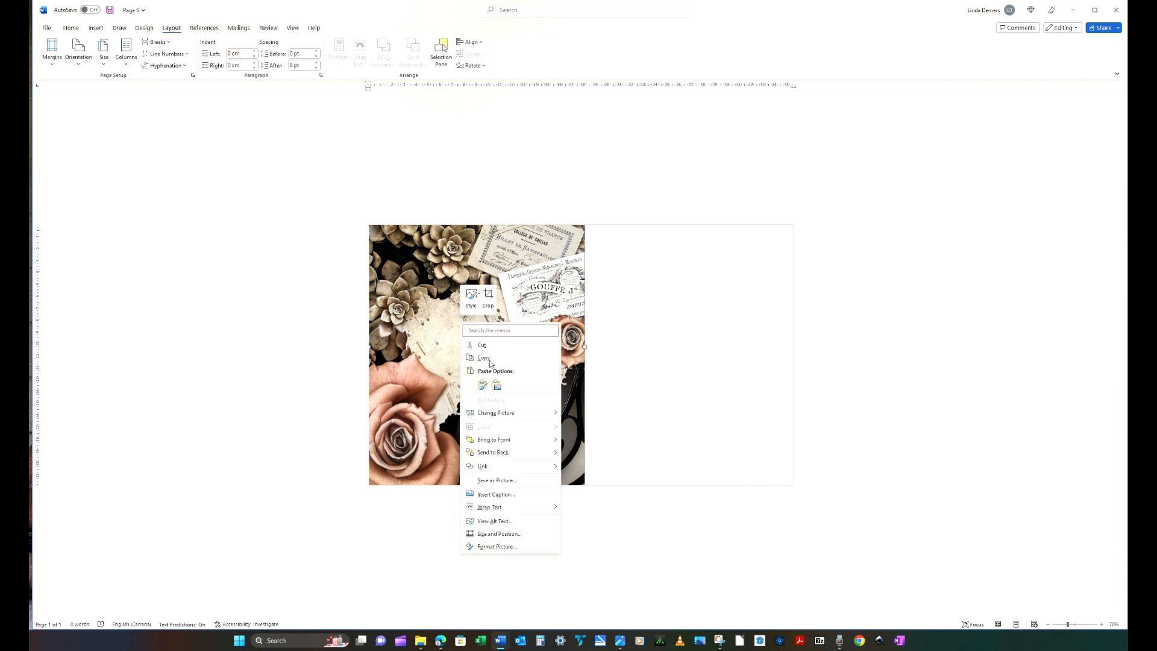
{"action": "left_click", "coordinate": [489, 359]}
{"action": "right_click", "coordinate": [477, 320]}
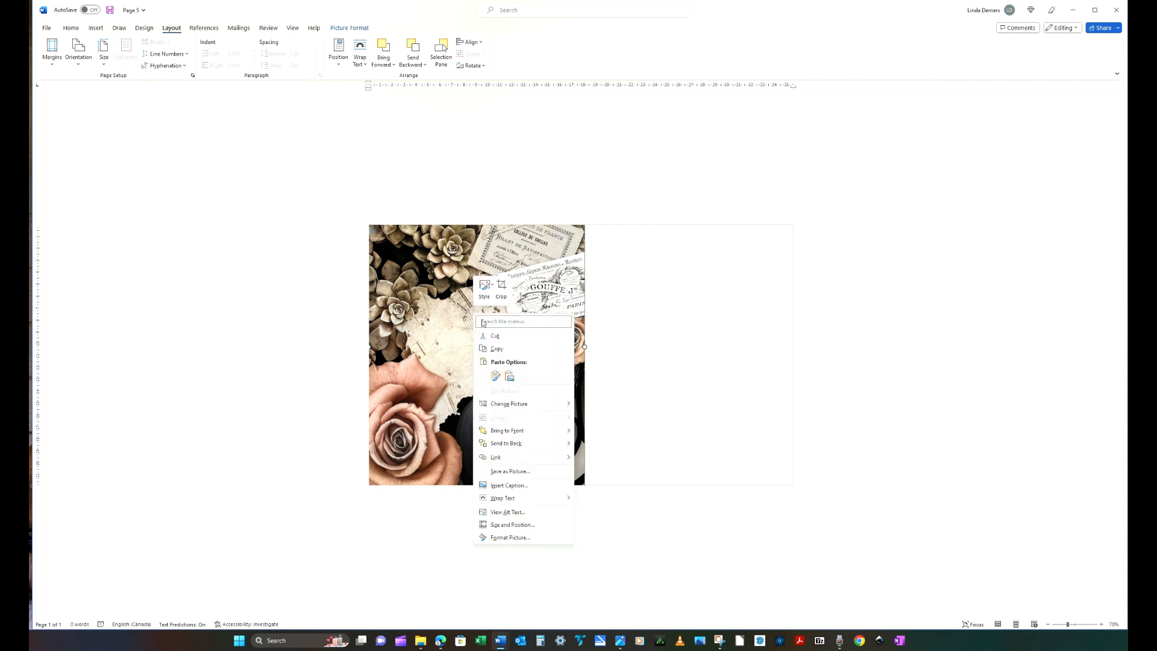
{"action": "left_click", "coordinate": [496, 375]}
{"action": "left_click_drag", "start_coordinate": [467, 357], "coordinate": [681, 359]}
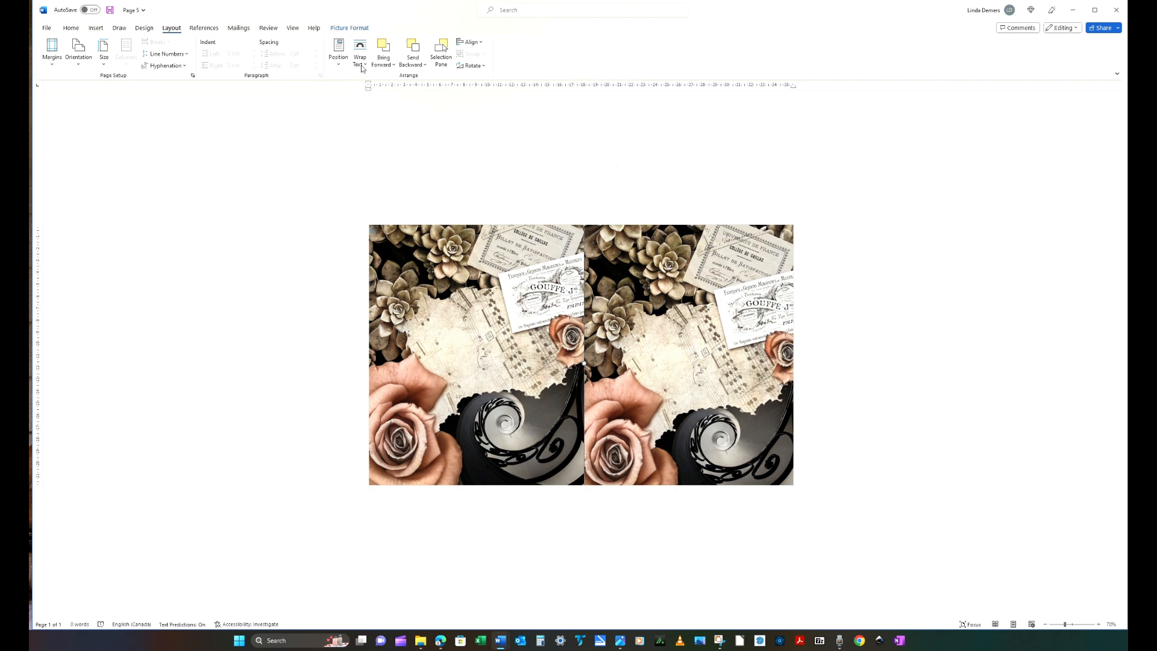
- Fade the right-hand collage copy, trying the fourth transparency preset and settling on the fifth
{"action": "left_click", "coordinate": [350, 28]}
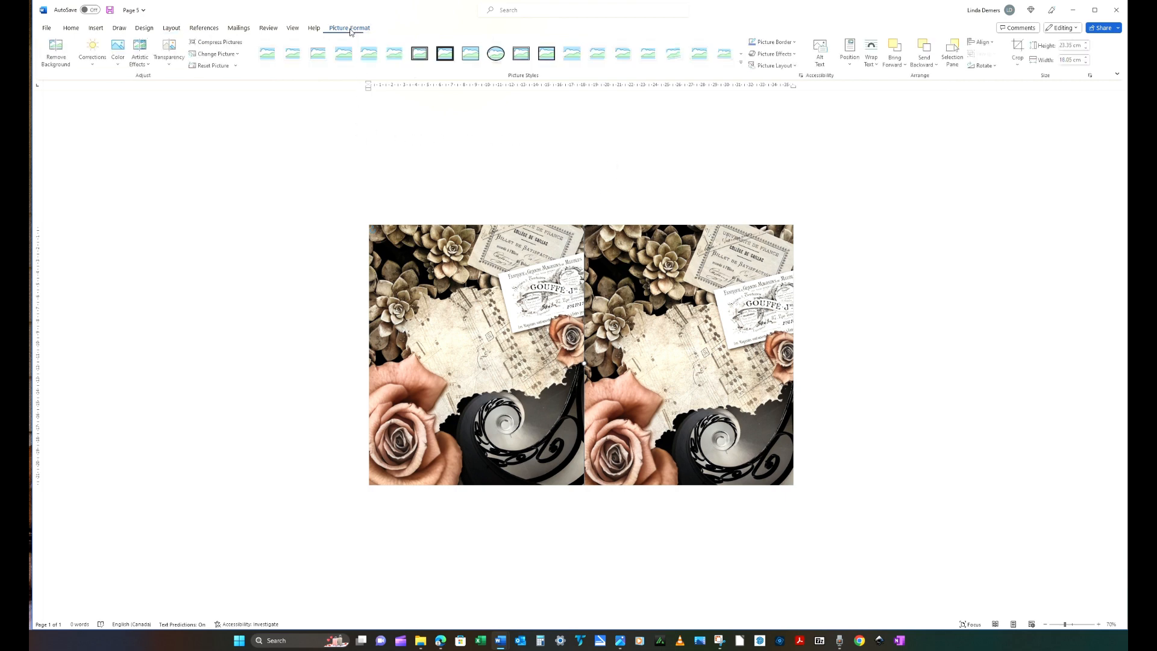
{"action": "left_click", "coordinate": [178, 62]}
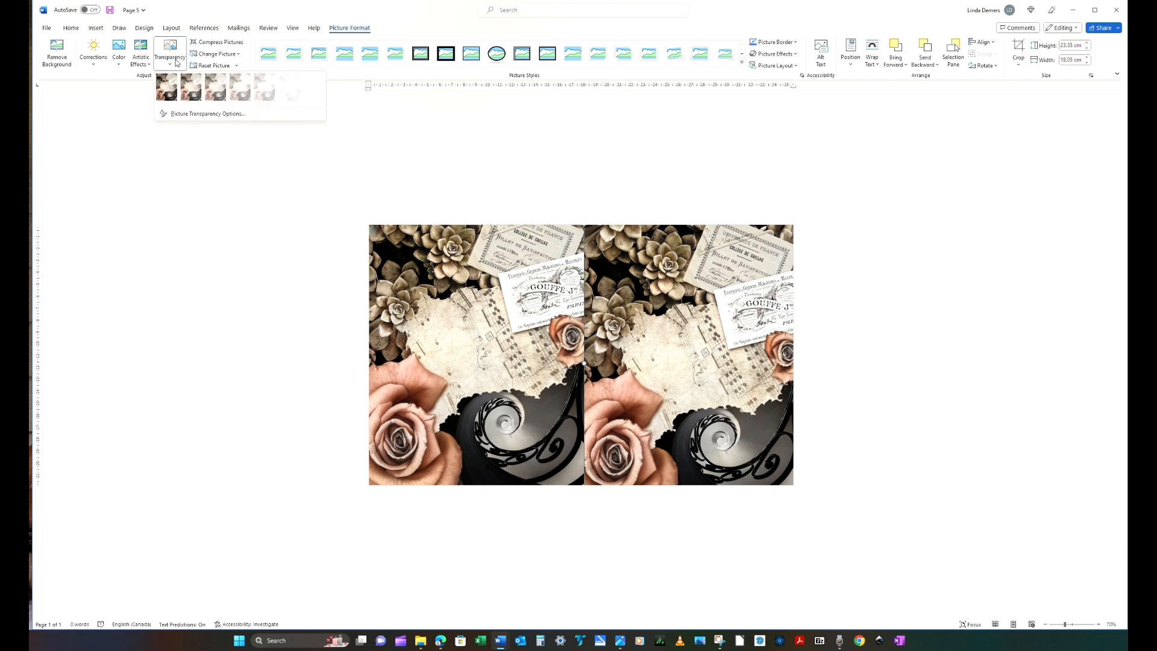
{"action": "left_click", "coordinate": [242, 92]}
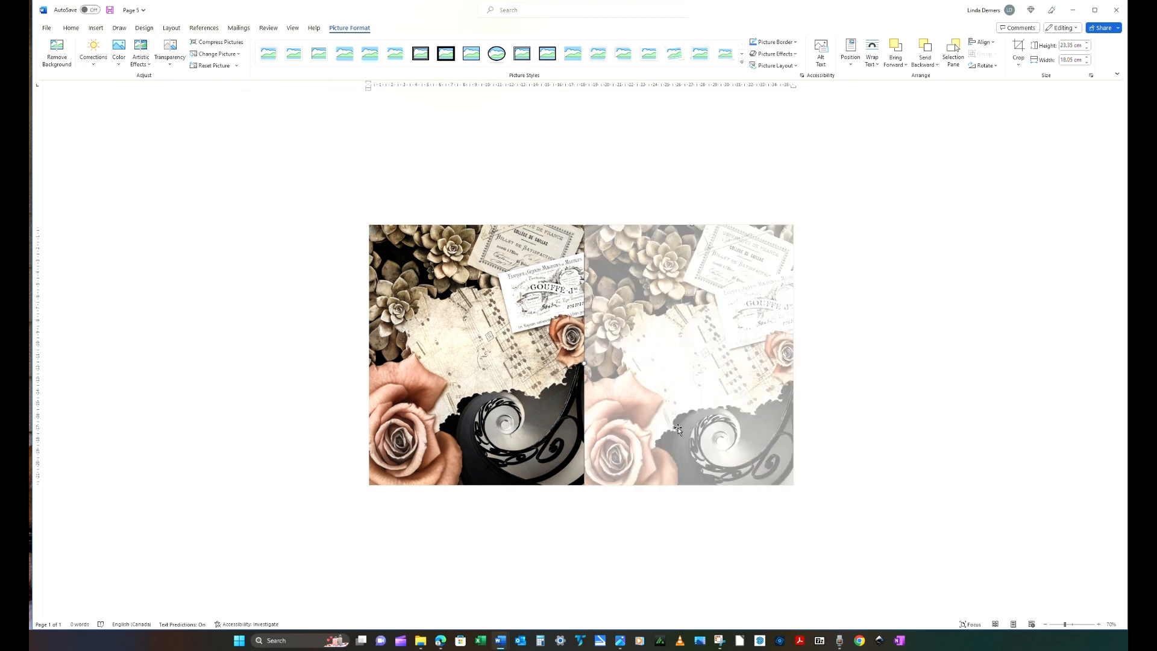
{"action": "left_click", "coordinate": [168, 61]}
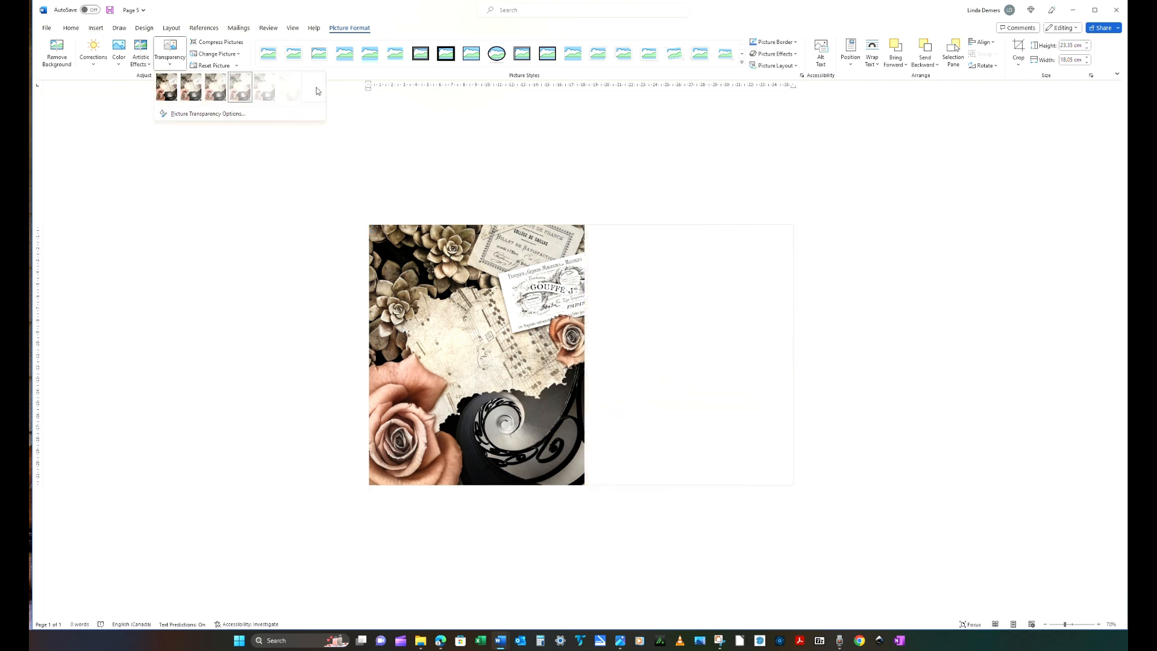
{"action": "left_click", "coordinate": [267, 91]}
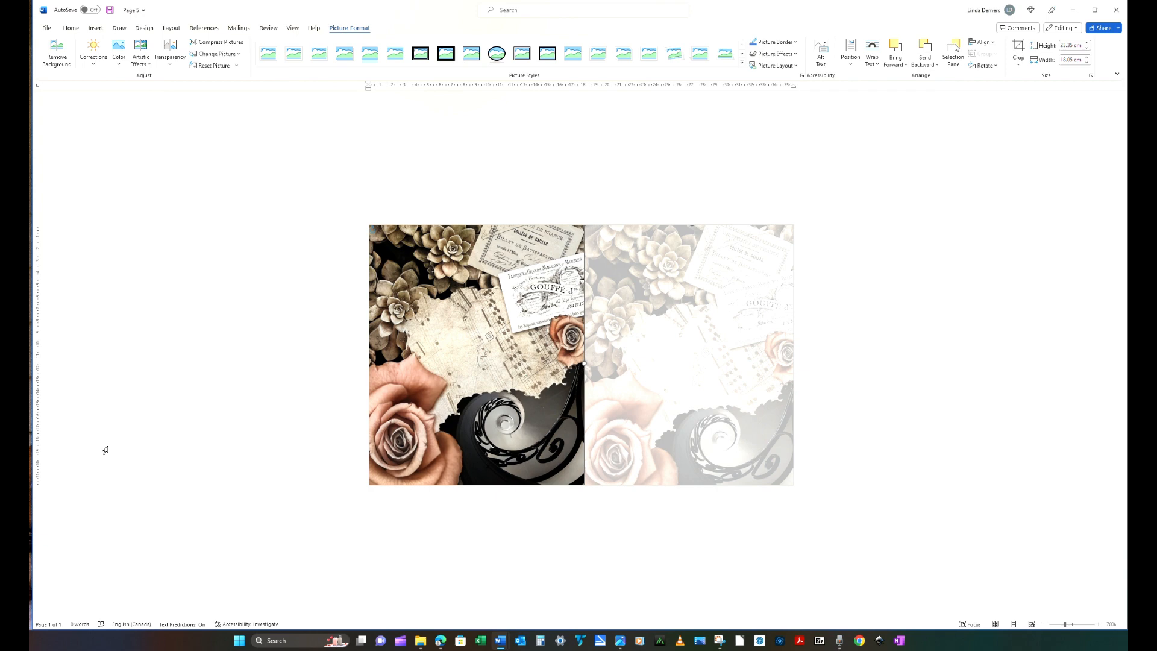
- Enlarge the faded copy and position it so its rose fills the lower part of the page's right half
{"action": "left_click_drag", "start_coordinate": [666, 422], "coordinate": [733, 443]}
{"action": "left_click_drag", "start_coordinate": [662, 409], "coordinate": [677, 347]}
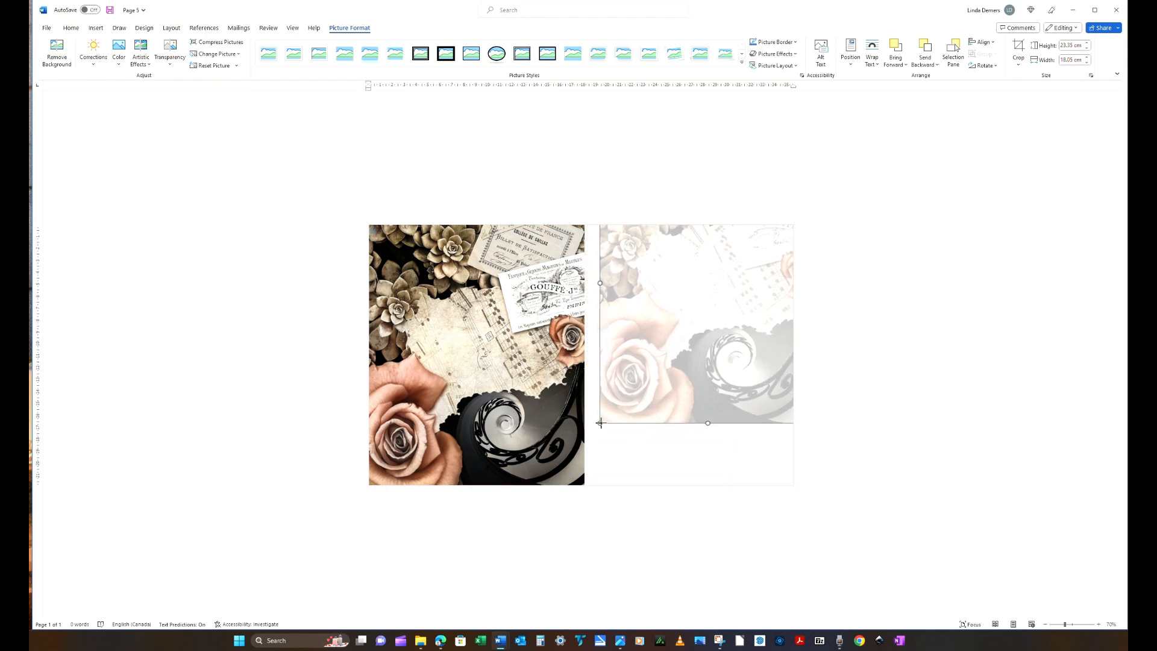
{"action": "left_click_drag", "start_coordinate": [600, 423], "coordinate": [501, 524]}
{"action": "left_click_drag", "start_coordinate": [652, 443], "coordinate": [740, 351]}
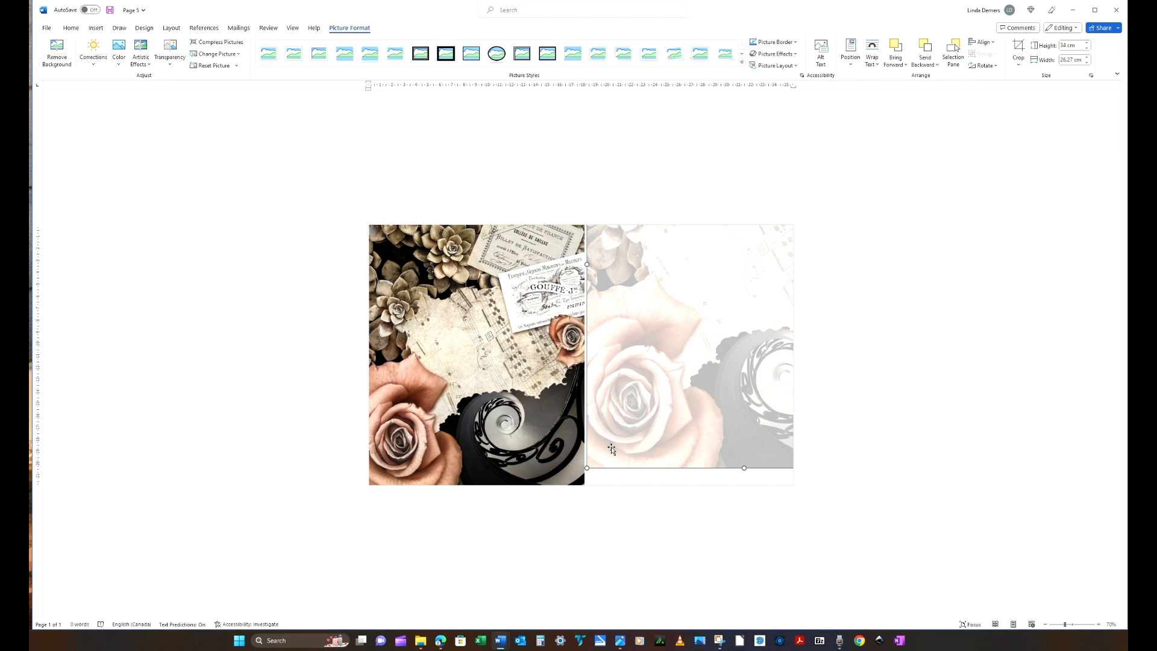
{"action": "left_click_drag", "start_coordinate": [588, 466], "coordinate": [569, 486]}
{"action": "left_click_drag", "start_coordinate": [699, 415], "coordinate": [654, 412]}
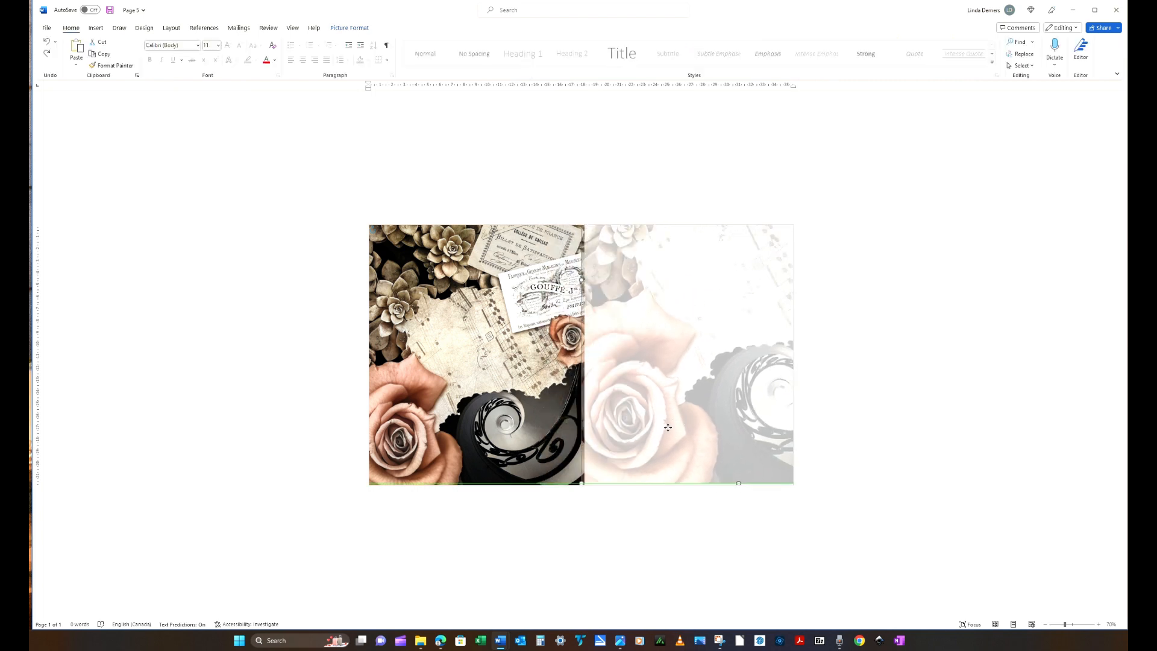
- Shrink the faded copy to about 20.4 cm high by 15.7 cm wide and place it whole in the page's right half
{"action": "left_click_drag", "start_coordinate": [667, 428], "coordinate": [548, 511]}
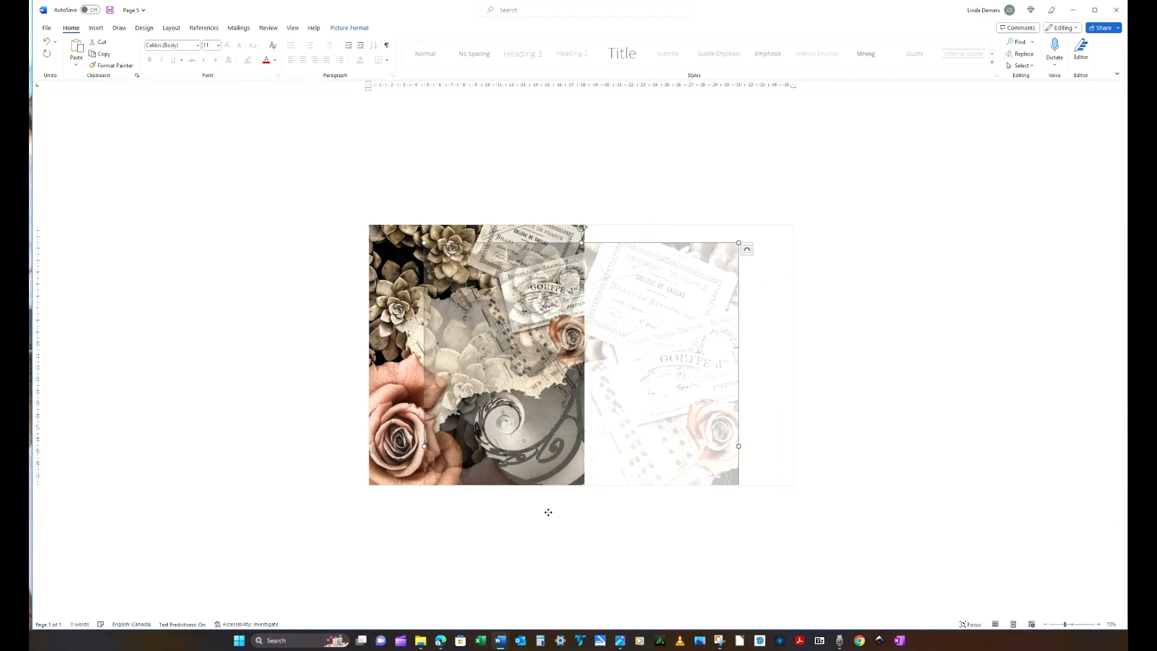
{"action": "left_click_drag", "start_coordinate": [424, 243], "coordinate": [576, 405]}
{"action": "left_click_drag", "start_coordinate": [668, 451], "coordinate": [708, 279]}
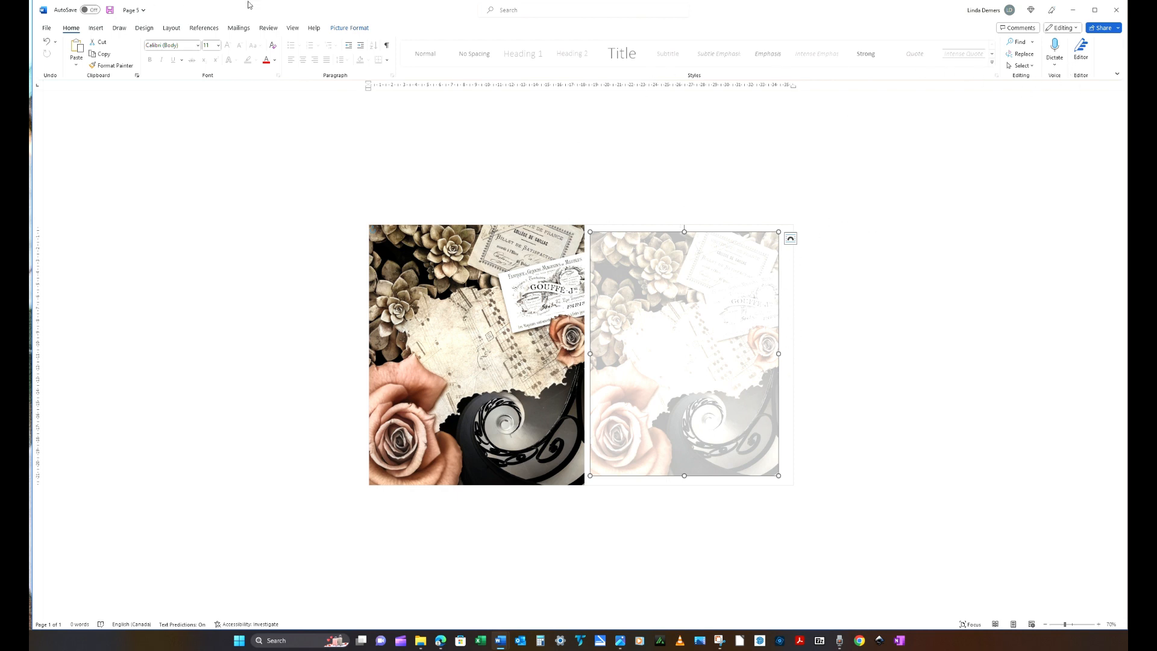
- Crop the faded copy to its lower-left rose, about 9.9 cm high by 6.9 cm wide
{"action": "left_click", "coordinate": [341, 28]}
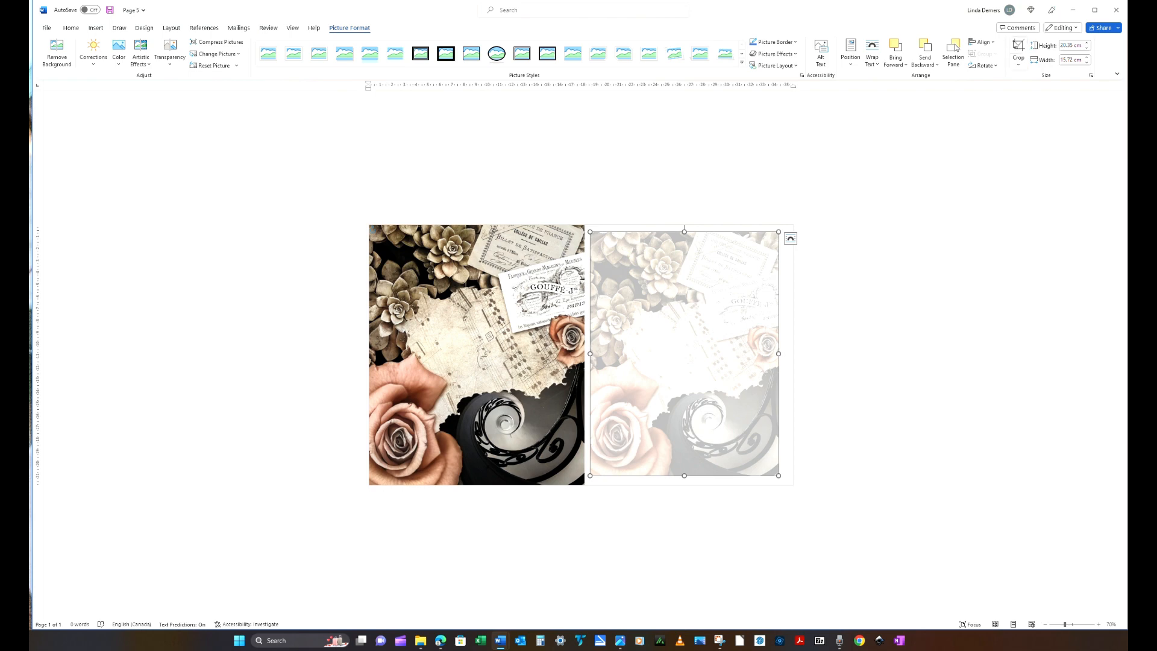
{"action": "left_click", "coordinate": [1018, 48]}
{"action": "left_click_drag", "start_coordinate": [685, 234], "coordinate": [691, 357]}
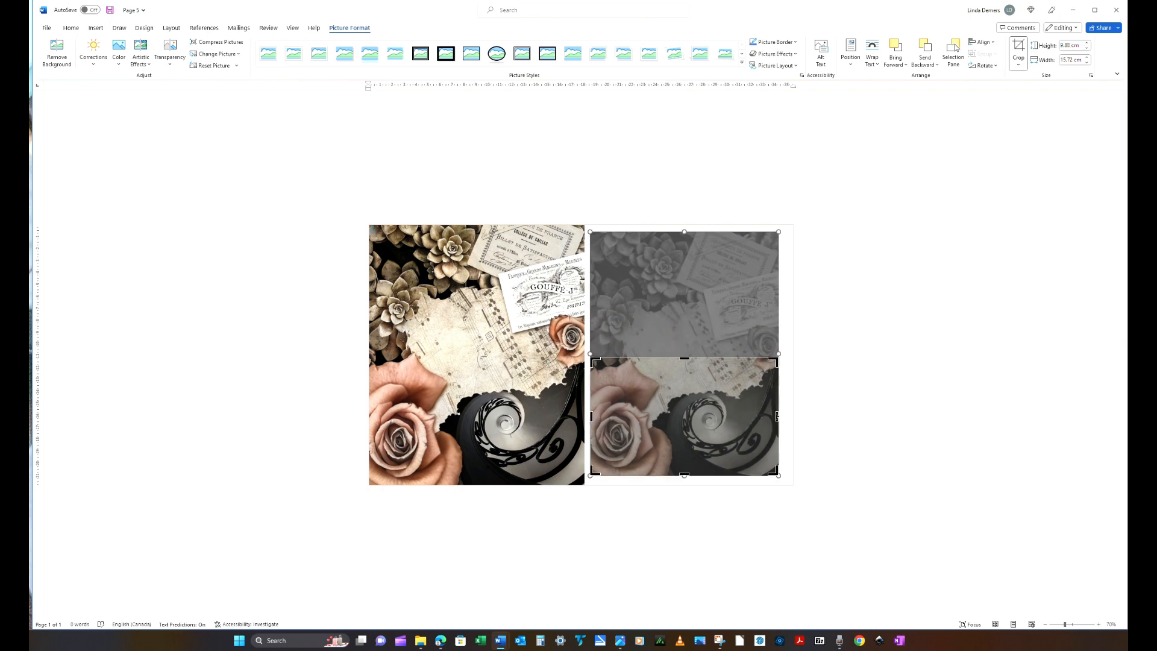
{"action": "left_click_drag", "start_coordinate": [777, 415], "coordinate": [673, 432]}
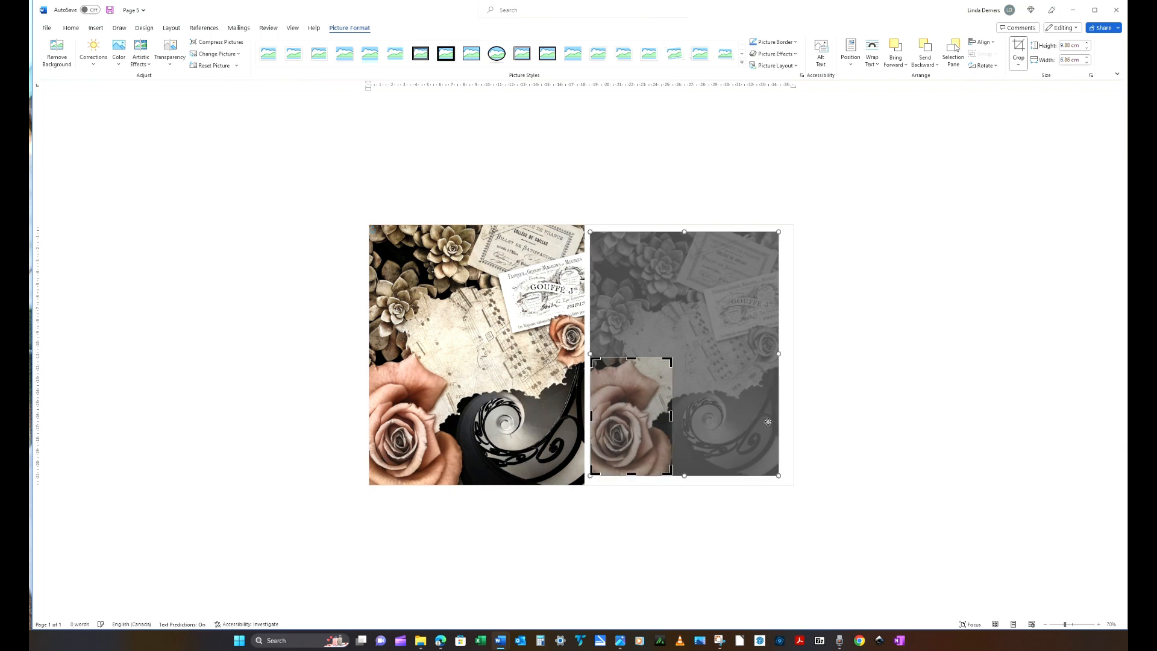
{"action": "left_click", "coordinate": [748, 405]}
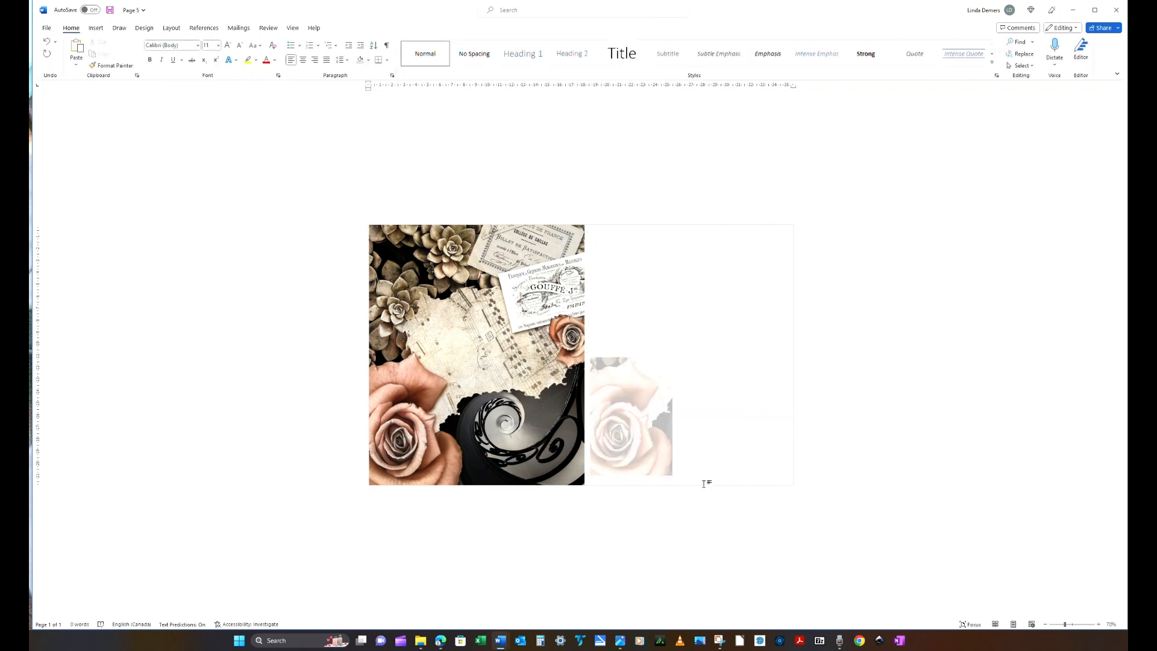
- Overlay the faded rose on the collage's vintage papers and shift it toward the middle of the picture
{"action": "left_click_drag", "start_coordinate": [627, 449], "coordinate": [531, 305]}
{"action": "left_click", "coordinate": [681, 454]}
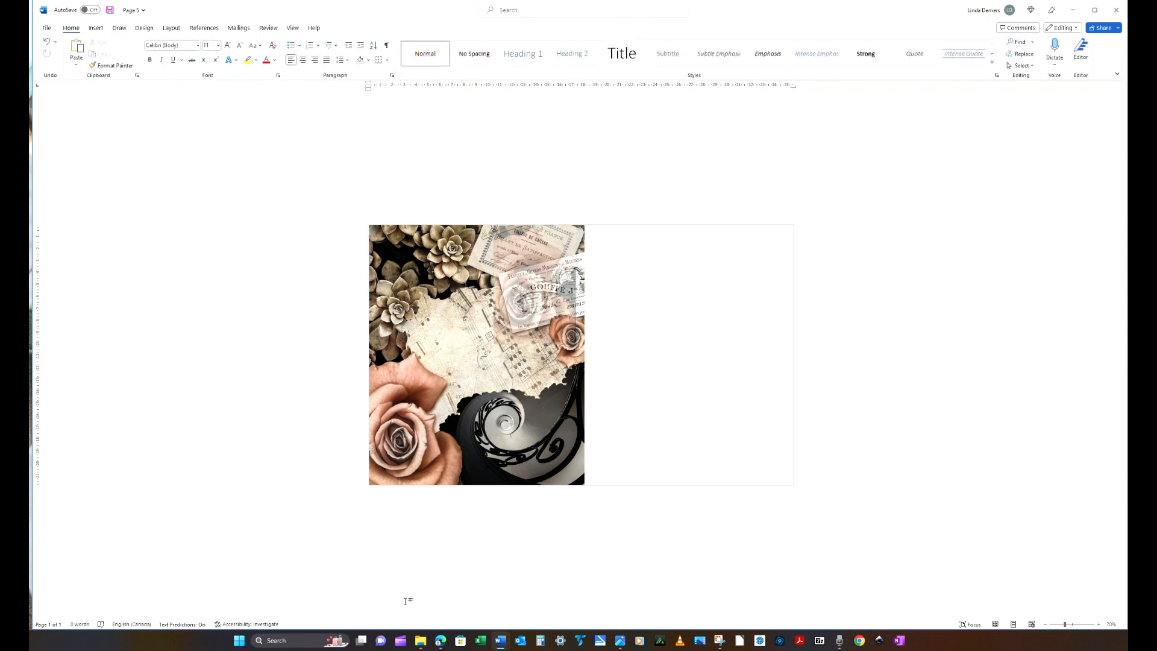
{"action": "left_click_drag", "start_coordinate": [528, 253], "coordinate": [488, 268]}
{"action": "left_click", "coordinate": [631, 468]}
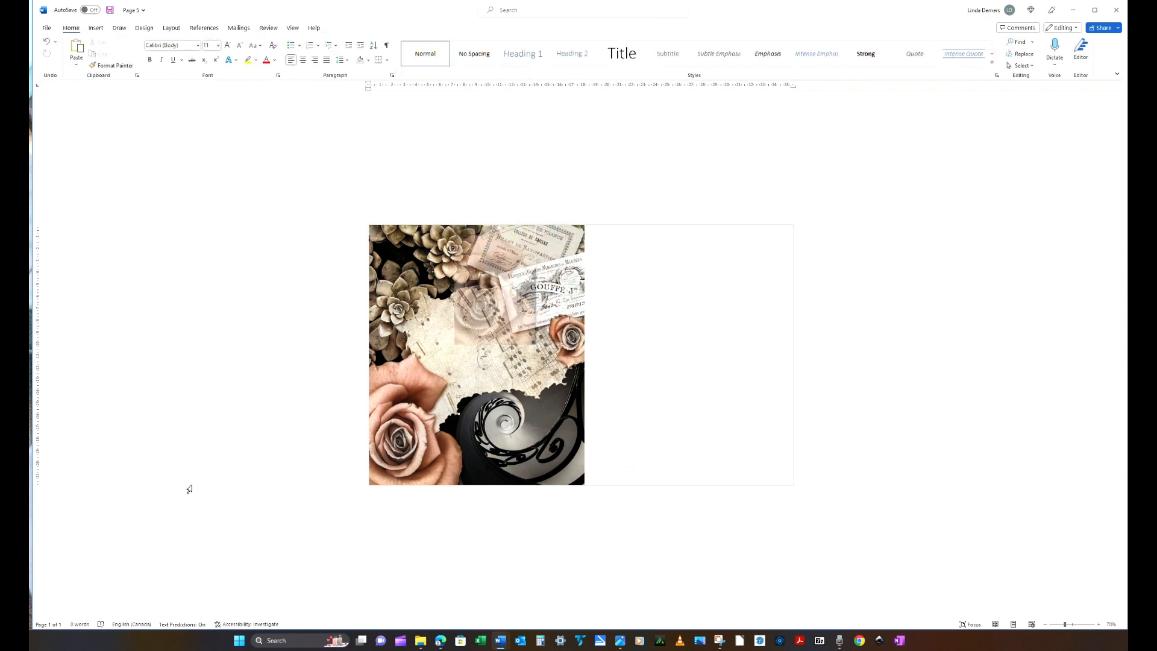
- Move the faded rose onto the blank right half of the page and apply the last Soft Edges variation
{"action": "left_click_drag", "start_coordinate": [467, 314], "coordinate": [654, 360]}
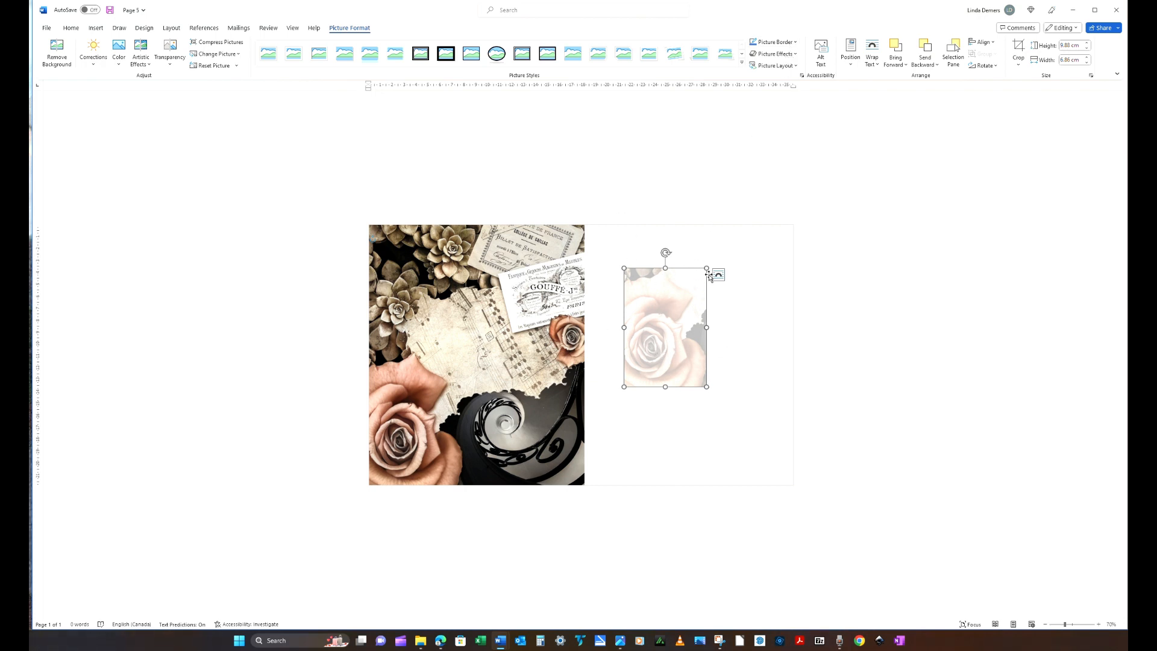
{"action": "left_click", "coordinate": [776, 54]}
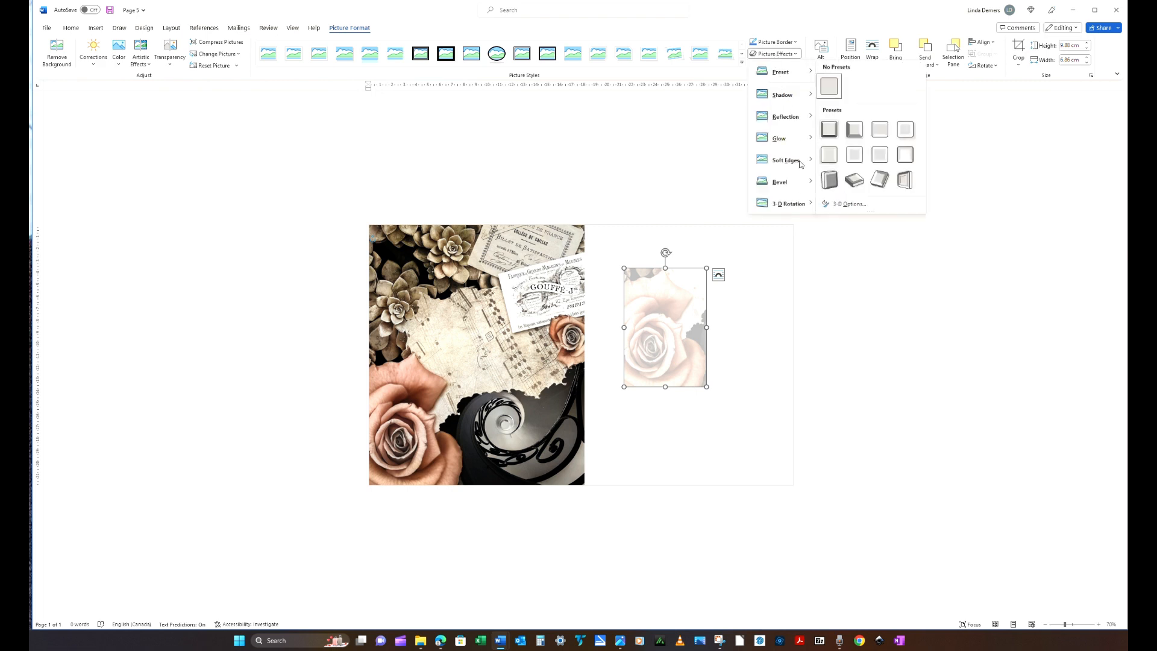
{"action": "mouse_move", "coordinate": [800, 163]}
{"action": "left_click", "coordinate": [869, 233]}
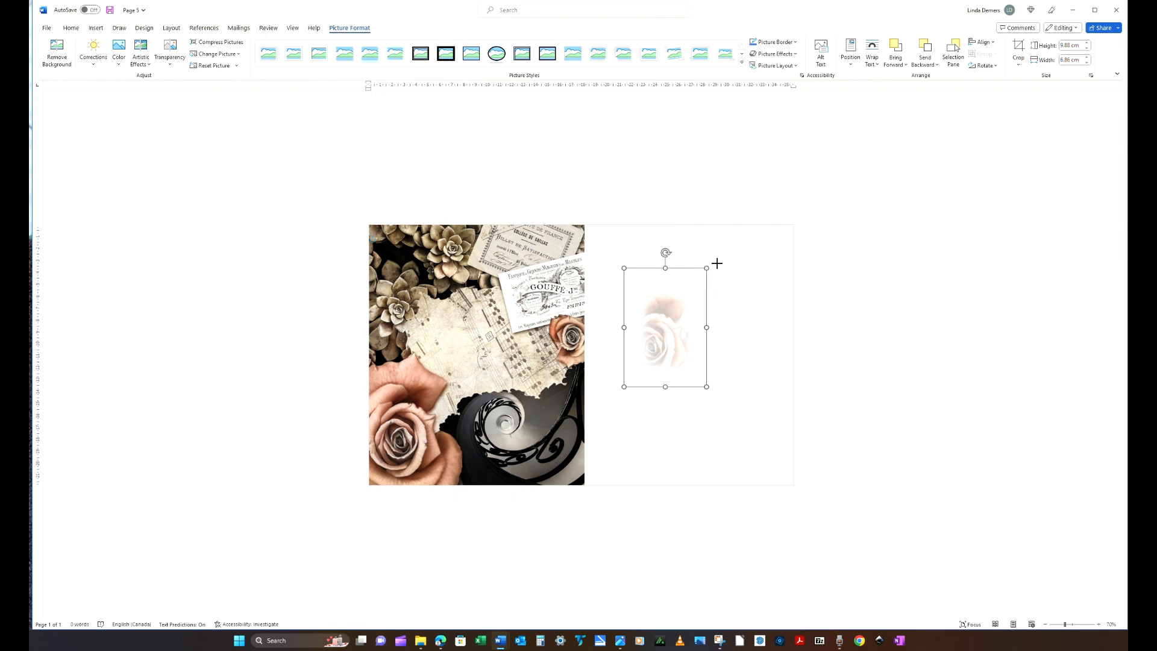
- Enlarge the soft-edged rose to about 18 cm high by 12.5 cm wide and overlay it on the collage's torn sheet music
{"action": "left_click_drag", "start_coordinate": [707, 265], "coordinate": [772, 225]}
{"action": "left_click_drag", "start_coordinate": [703, 284], "coordinate": [440, 277]}
{"action": "left_click", "coordinate": [729, 329]}
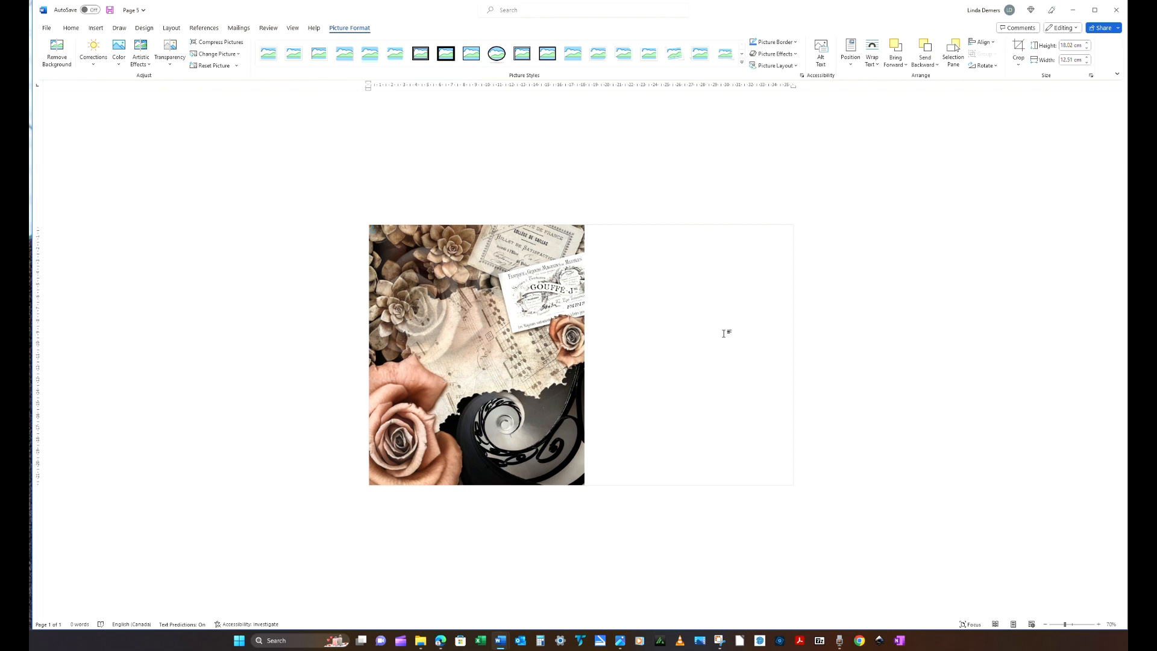
{"action": "left_click_drag", "start_coordinate": [444, 336], "coordinate": [485, 354]}
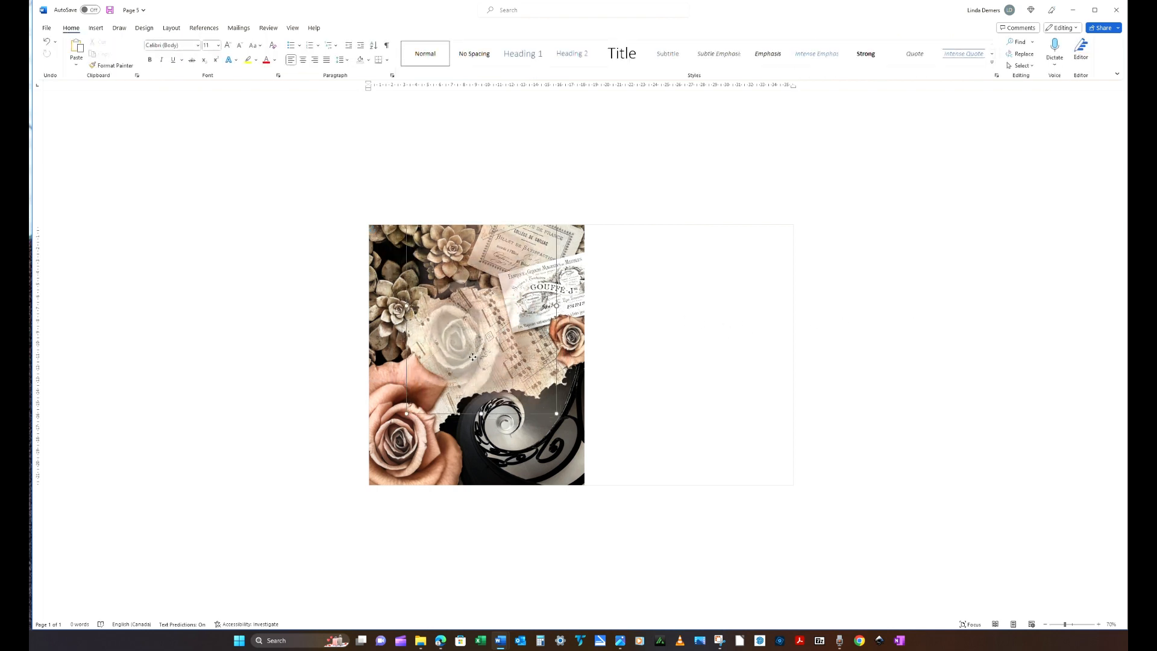
{"action": "left_click", "coordinate": [917, 339]}
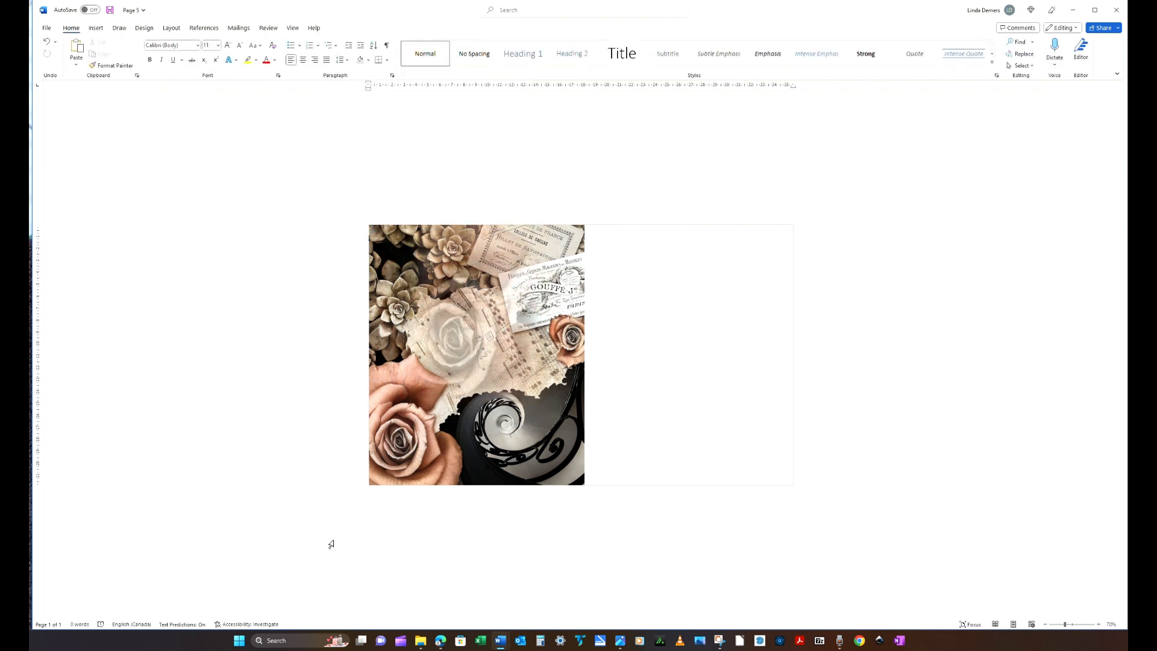
- Separate the two pictures, moving the collage to the page's right side and the faded rose to its lower left
{"action": "left_click_drag", "start_coordinate": [529, 435], "coordinate": [723, 428]}
{"action": "left_click", "coordinate": [422, 446]}
{"action": "mouse_move", "coordinate": [422, 447]}
{"action": "left_mouse_down"}
{"action": "mouse_move", "coordinate": [429, 456]}
{"action": "mouse_move", "coordinate": [437, 435]}
{"action": "mouse_move", "coordinate": [413, 432]}
{"action": "mouse_move", "coordinate": [452, 406]}
{"action": "mouse_move", "coordinate": [395, 482]}
{"action": "mouse_move", "coordinate": [414, 467]}
{"action": "left_mouse_up"}
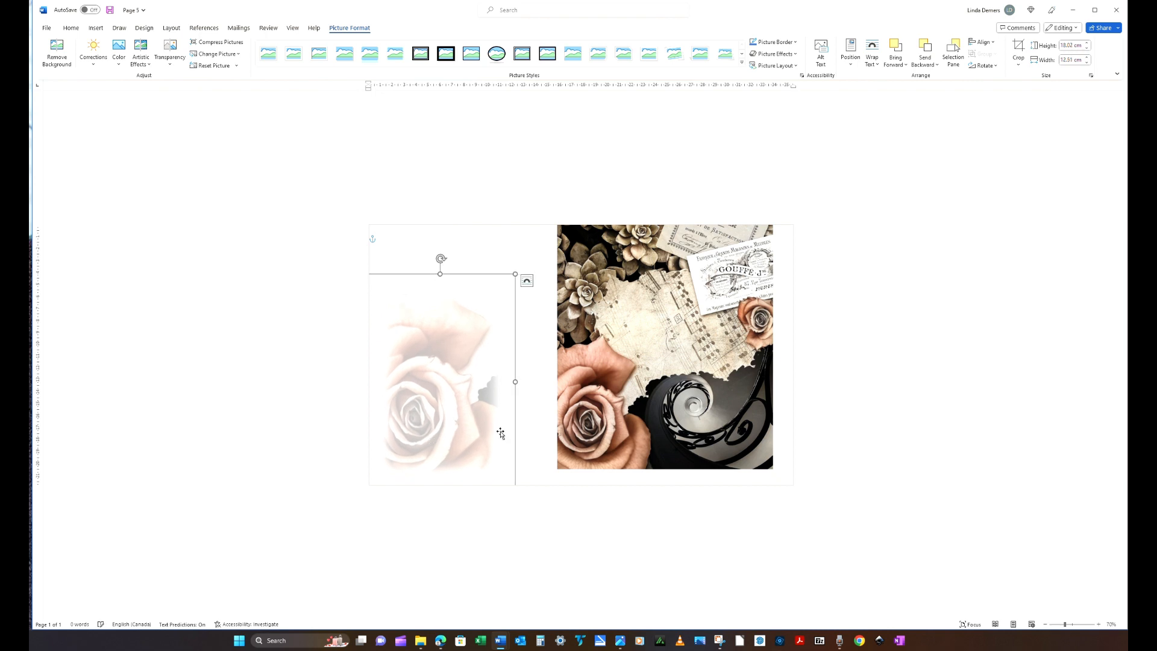
- Reduce the collage to about 21.2 cm high by 16.4 cm wide and tilt it counterclockwise near the page's centre
{"action": "left_click_drag", "start_coordinate": [693, 241], "coordinate": [610, 261]}
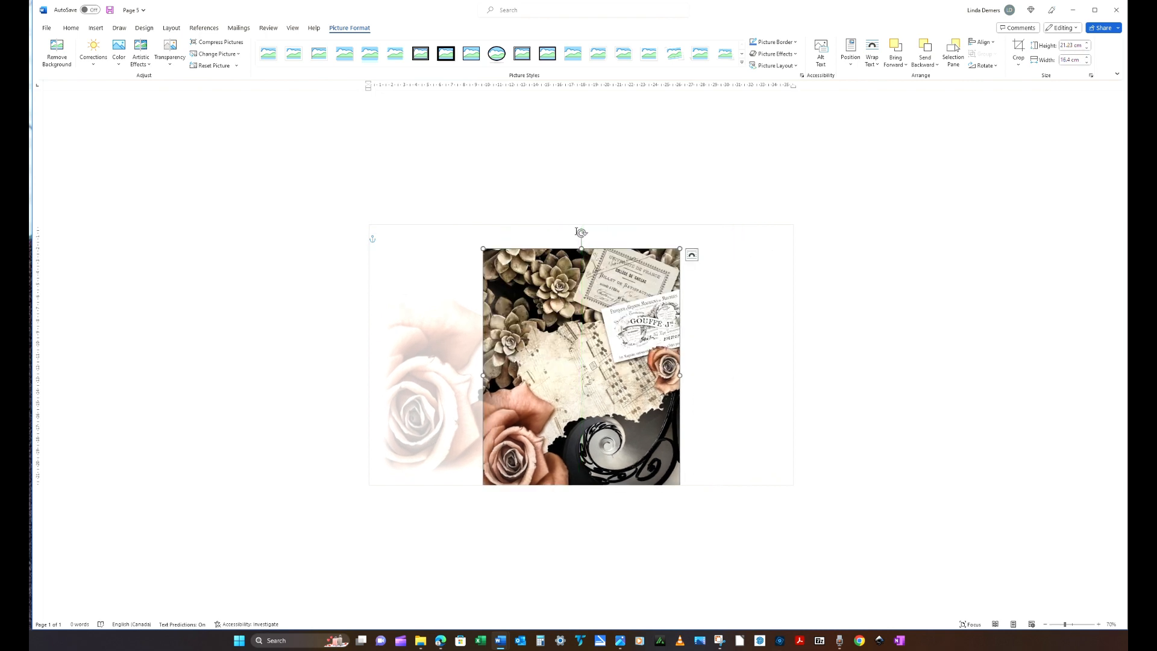
{"action": "left_click_drag", "start_coordinate": [581, 234], "coordinate": [513, 249]}
{"action": "left_click_drag", "start_coordinate": [573, 371], "coordinate": [570, 347]}
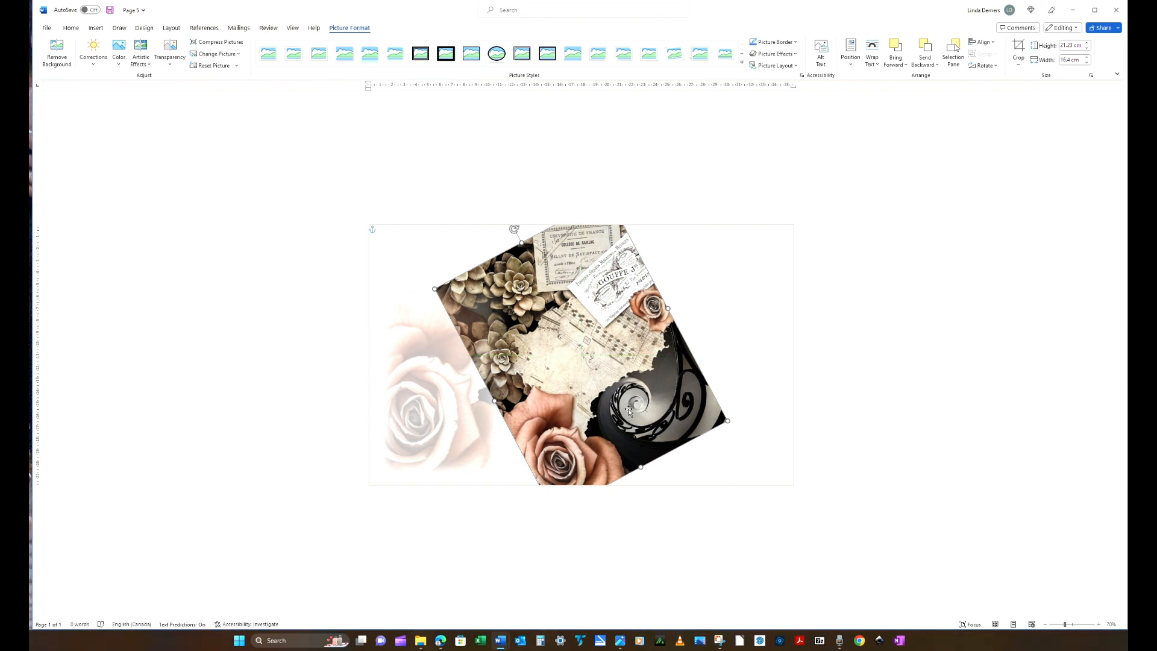
- Apply the last Soft Edges variation to the tilted collage and enlarge it to about 25.1 cm high by 19.4 cm wide
{"action": "left_click", "coordinate": [791, 55]}
{"action": "mouse_move", "coordinate": [796, 162]}
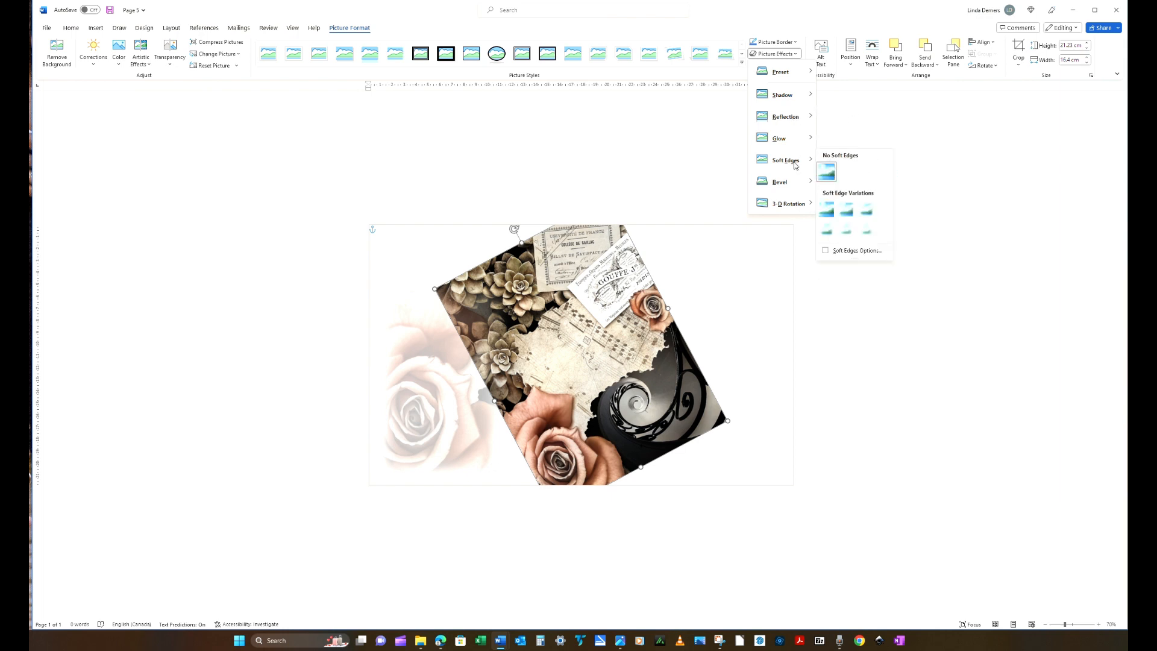
{"action": "left_click", "coordinate": [869, 235]}
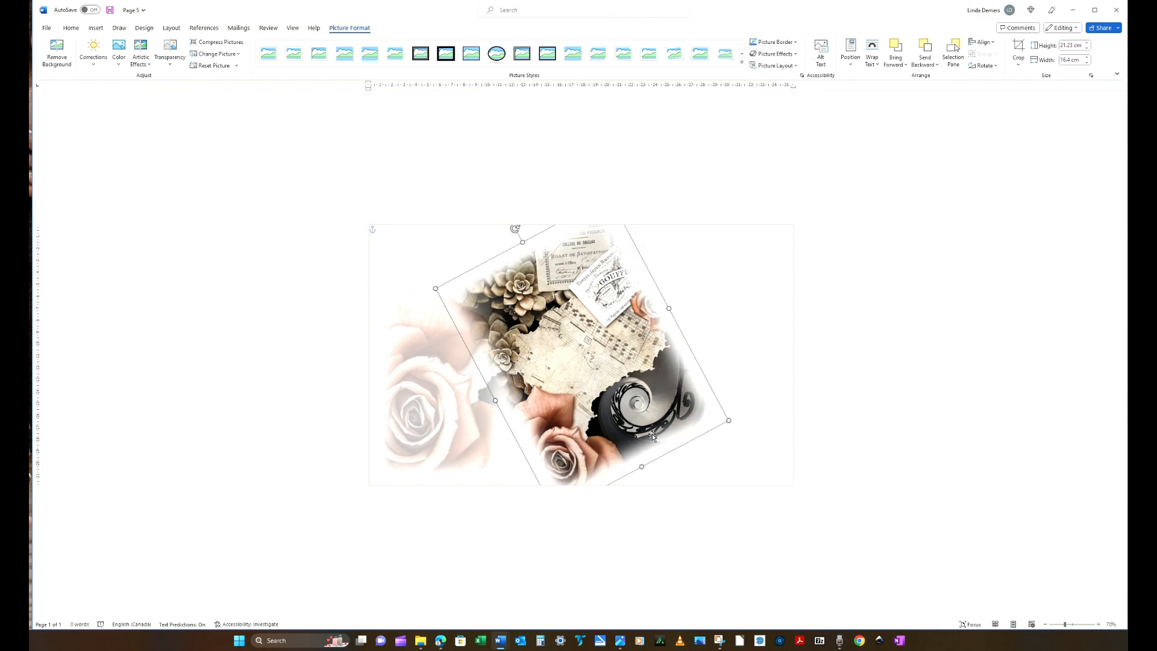
{"action": "left_click_drag", "start_coordinate": [433, 289], "coordinate": [391, 284]}
{"action": "left_click_drag", "start_coordinate": [541, 322], "coordinate": [567, 314]}
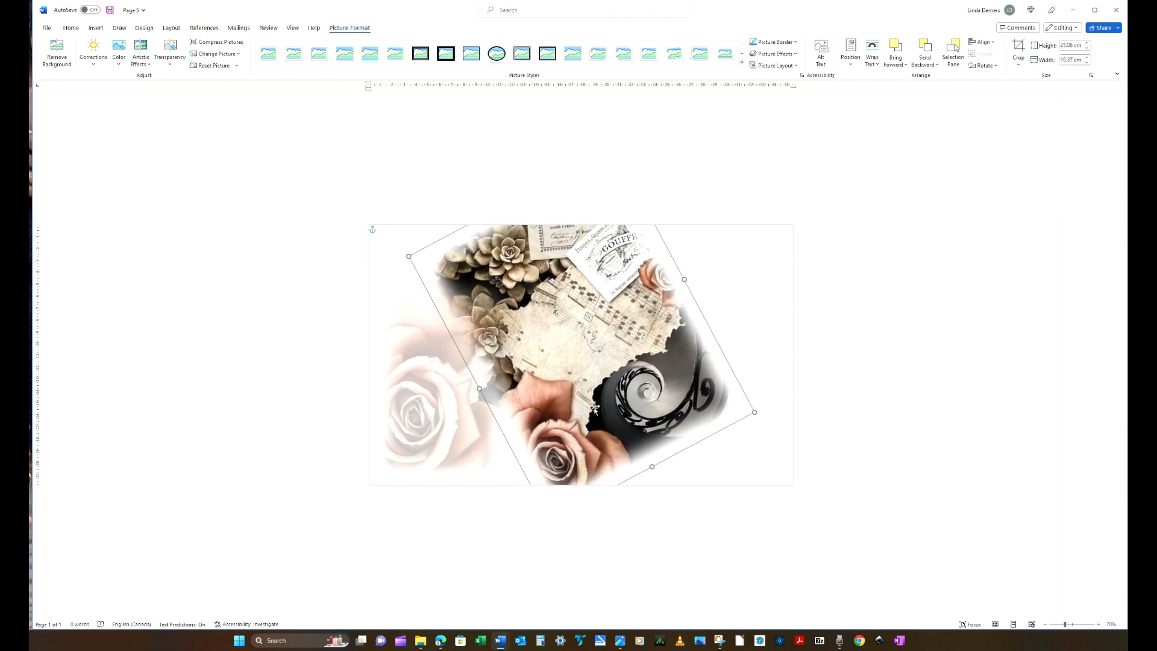
- Bring the faded rose to the front and shift it slightly at the page's lower left corner
{"action": "left_click", "coordinate": [439, 424]}
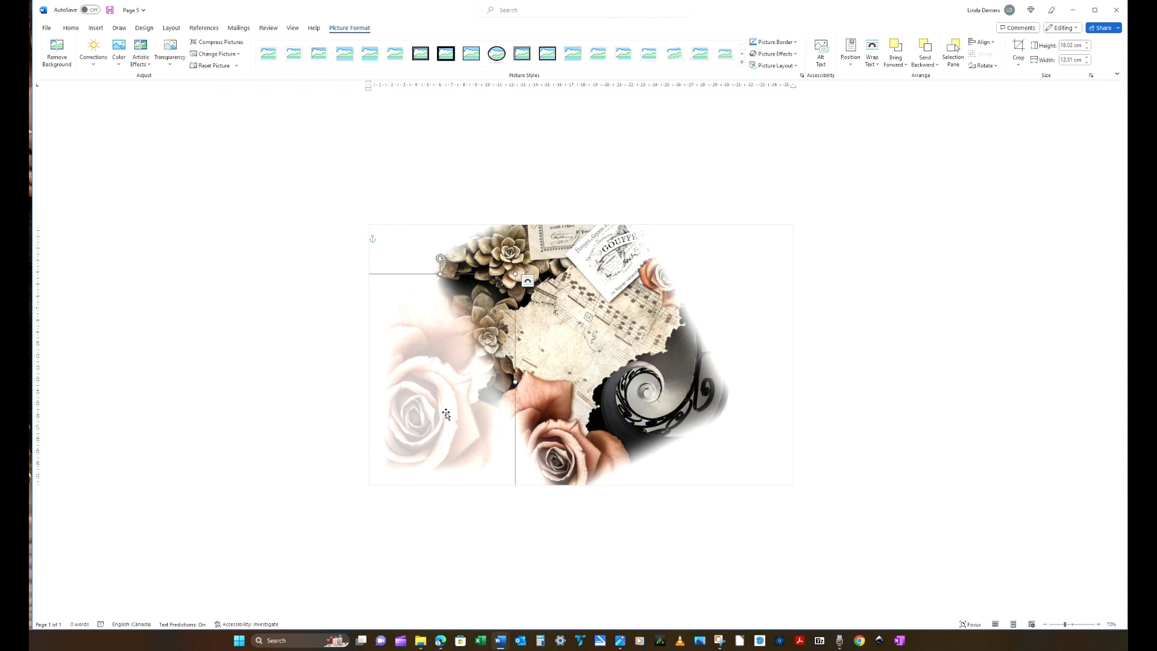
{"action": "left_click", "coordinate": [899, 64]}
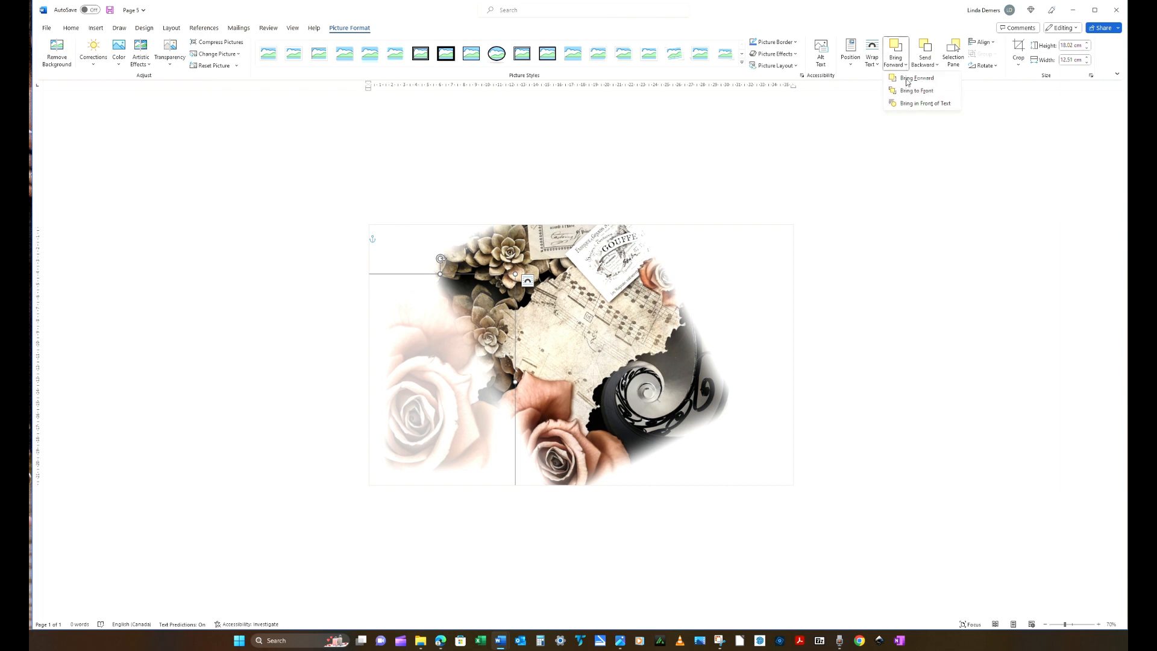
{"action": "left_click", "coordinate": [907, 91]}
{"action": "left_click_drag", "start_coordinate": [449, 347], "coordinate": [401, 396]}
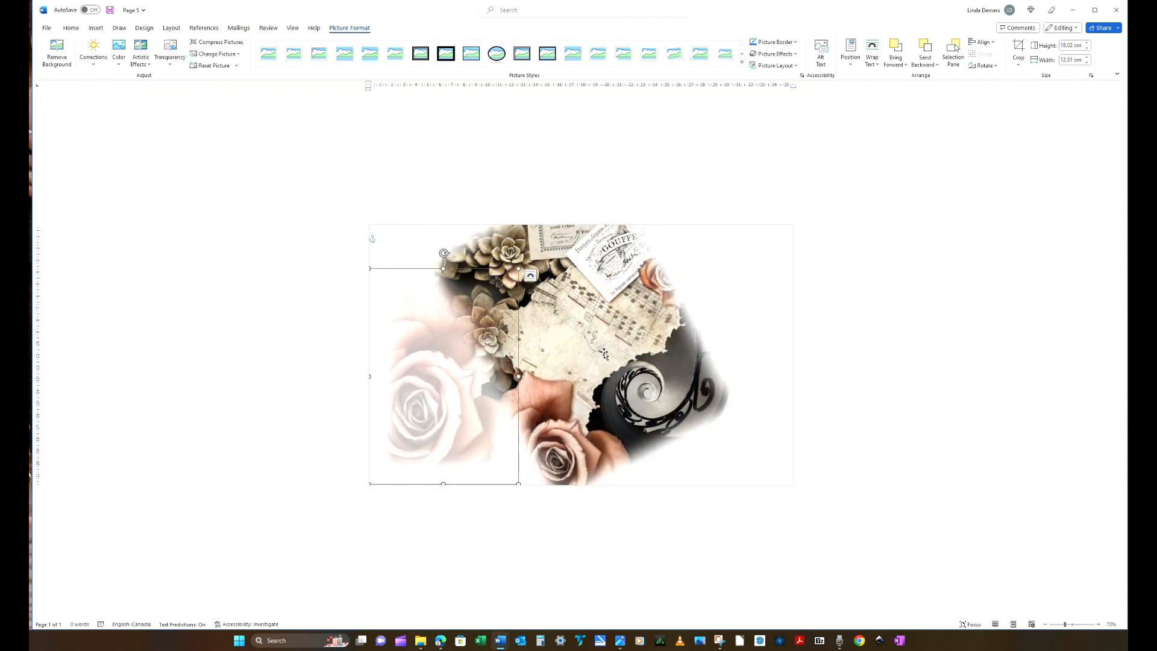
- Enlarge the tilted soft-edged collage to about 29.4 cm high by 22.7 cm wide and shift it up and left
{"action": "left_click", "coordinate": [646, 370]}
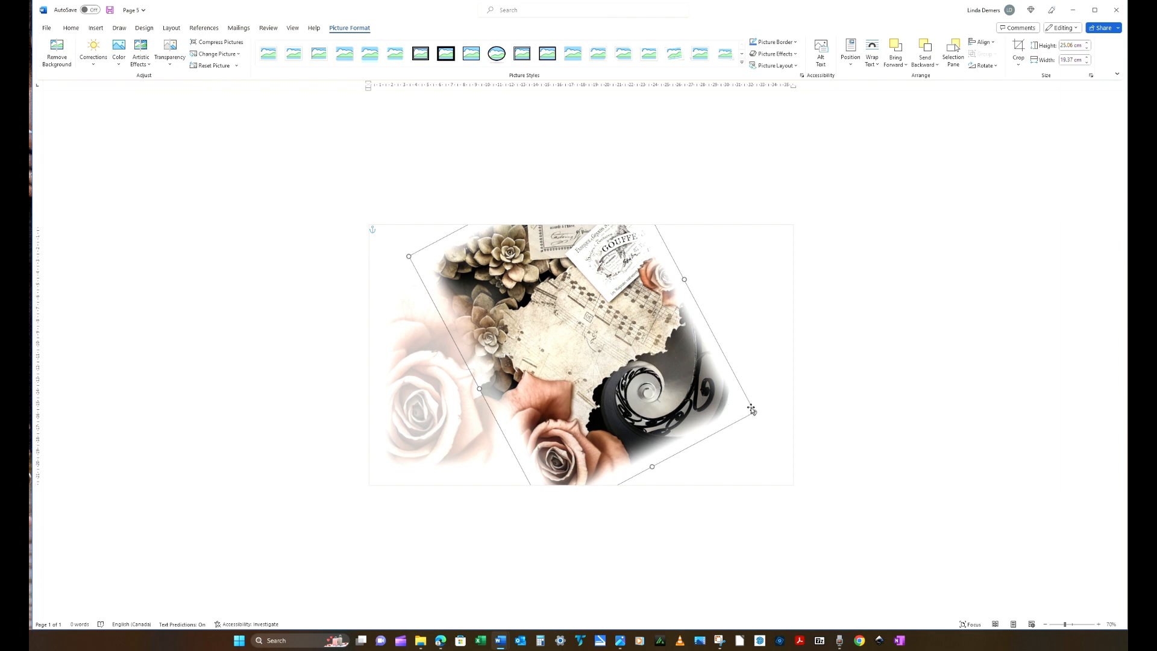
{"action": "left_click_drag", "start_coordinate": [755, 411], "coordinate": [815, 439]}
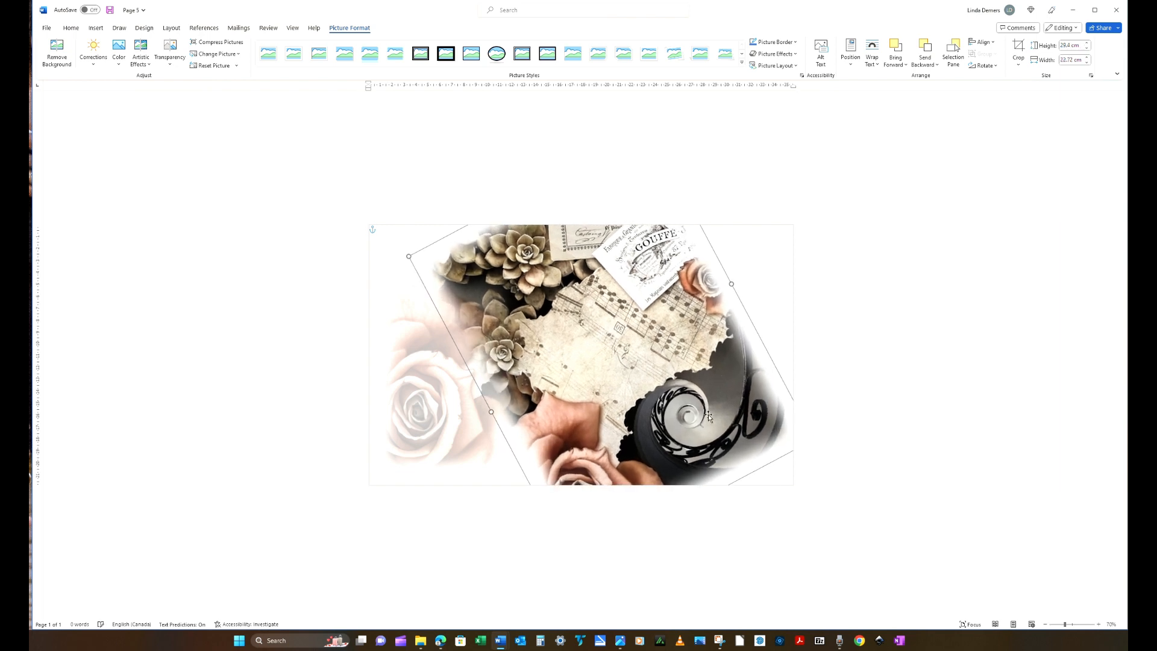
{"action": "left_click_drag", "start_coordinate": [613, 404], "coordinate": [582, 384]}
{"action": "left_click", "coordinate": [894, 361]}
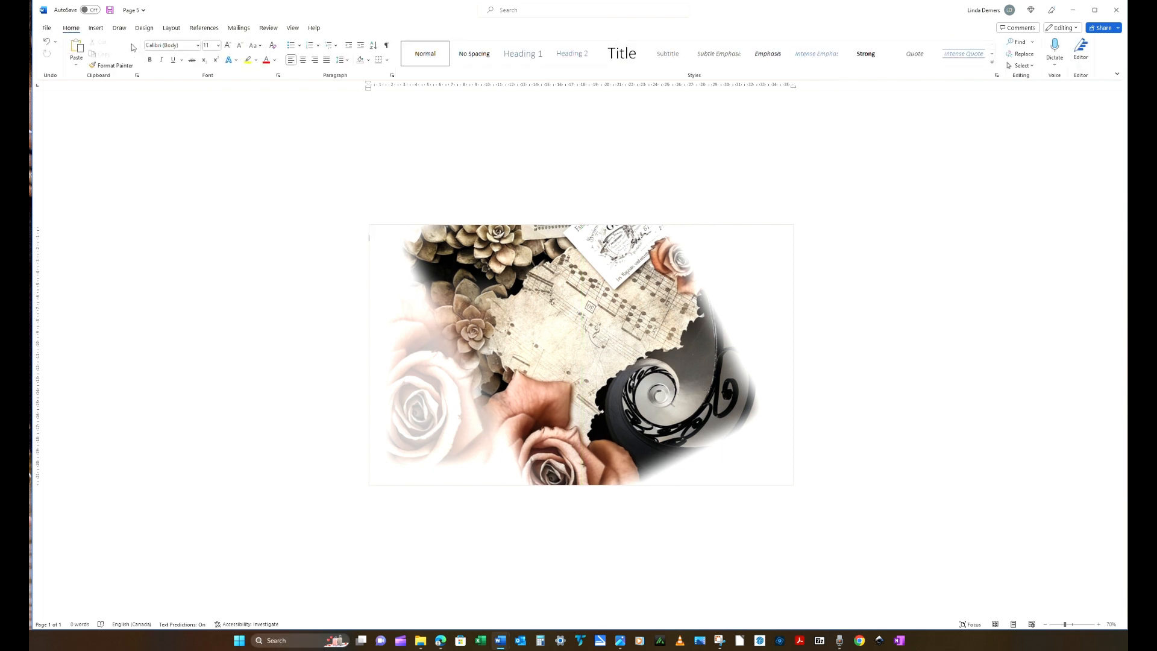
- Insert the picture French Rose Collage 4 Copper from the device's 5 to 20 Pages folder
{"action": "left_click", "coordinate": [96, 29]}
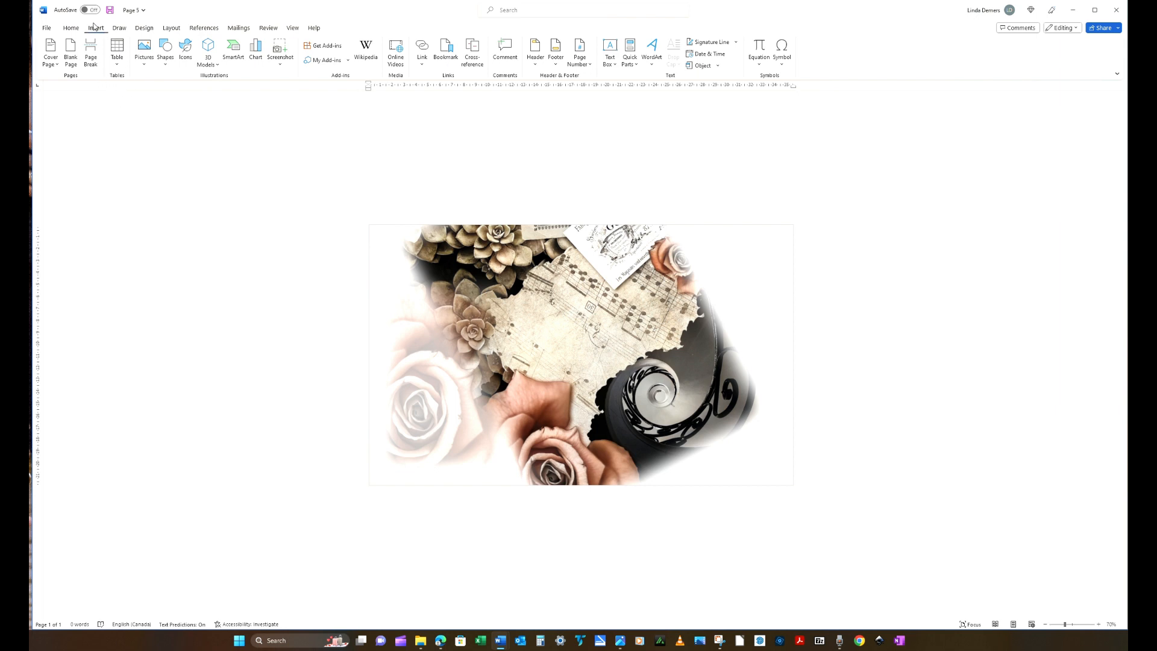
{"action": "left_click", "coordinate": [146, 56]}
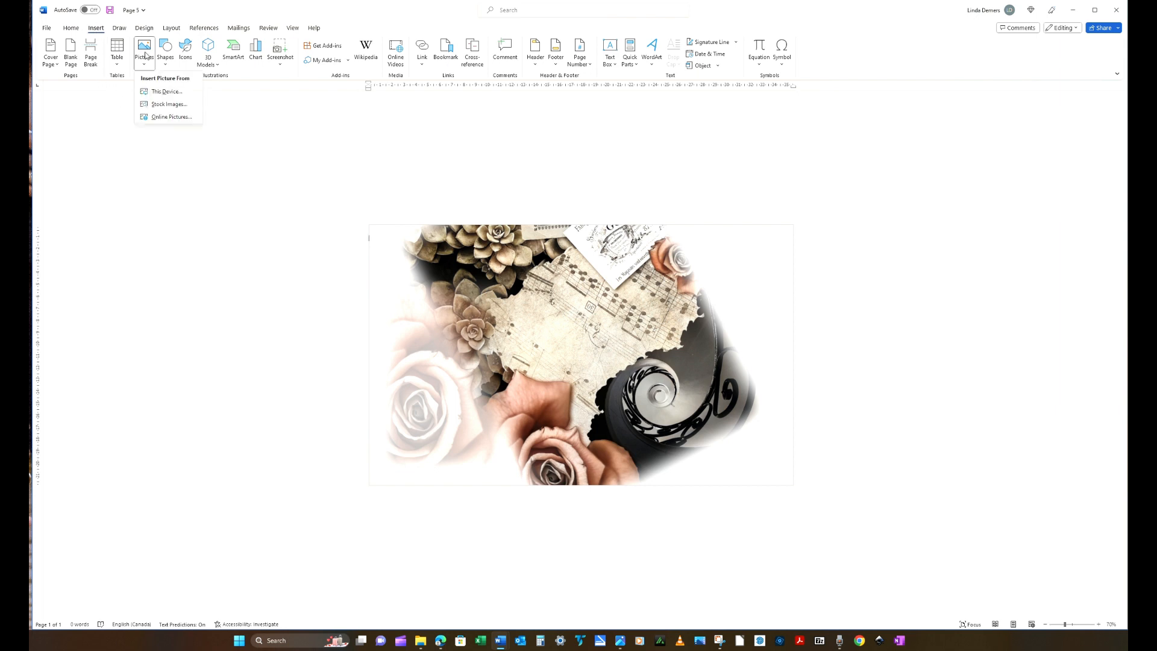
{"action": "left_click", "coordinate": [167, 92]}
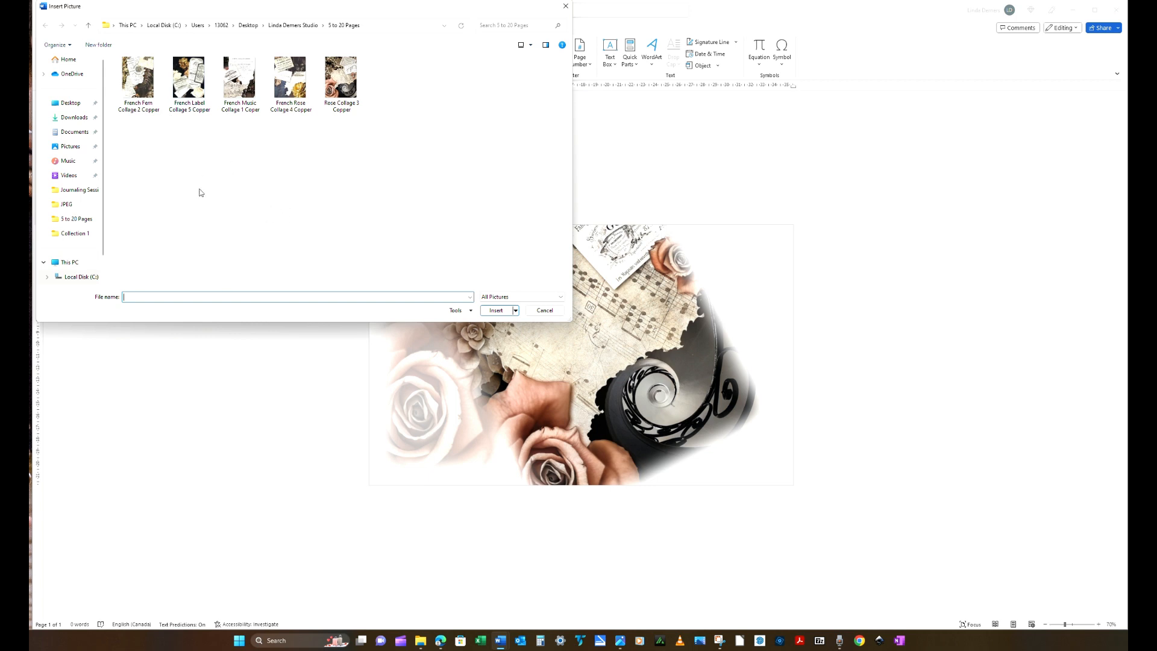
{"action": "double_click", "coordinate": [288, 80]}
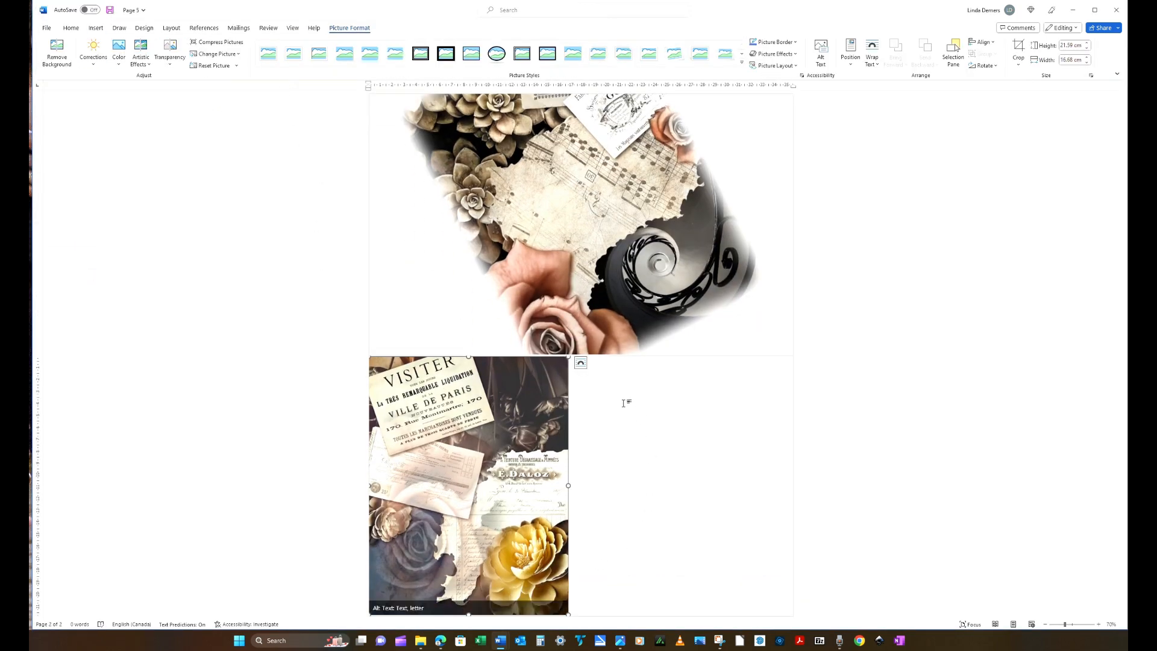
- Set the new picture in front of text, with relative horizontal and vertical positions to the page and without moving with text
{"action": "left_click", "coordinate": [580, 364]}
{"action": "left_click", "coordinate": [652, 499]}
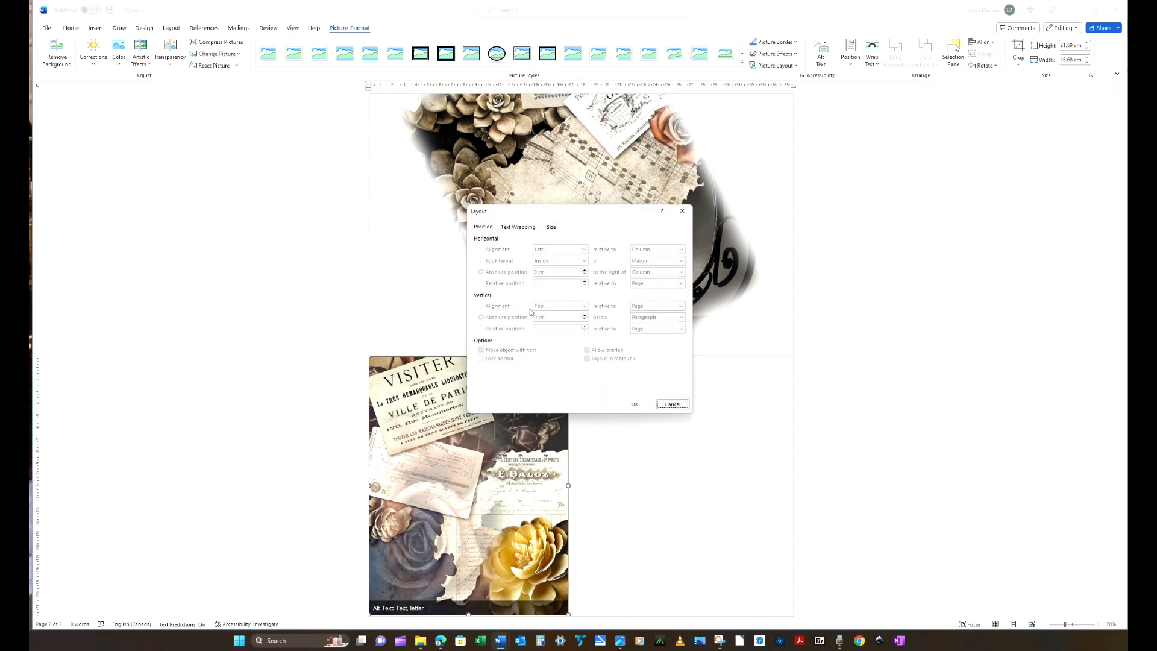
{"action": "left_click", "coordinate": [511, 227]}
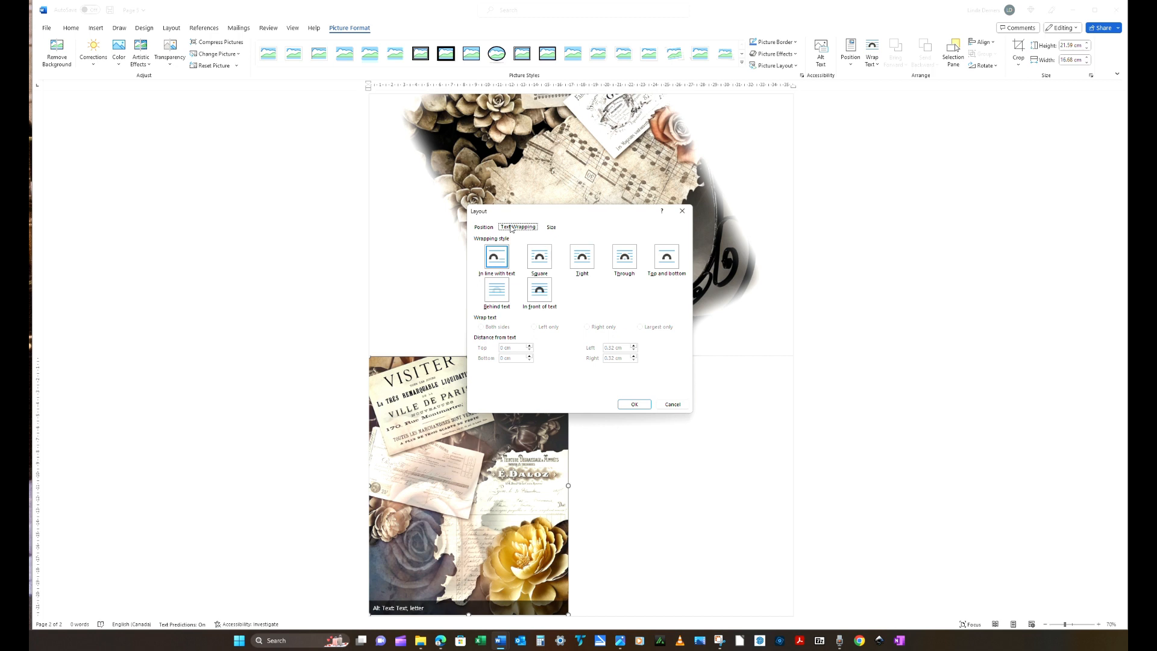
{"action": "left_click", "coordinate": [540, 291]}
{"action": "left_click", "coordinate": [483, 228]}
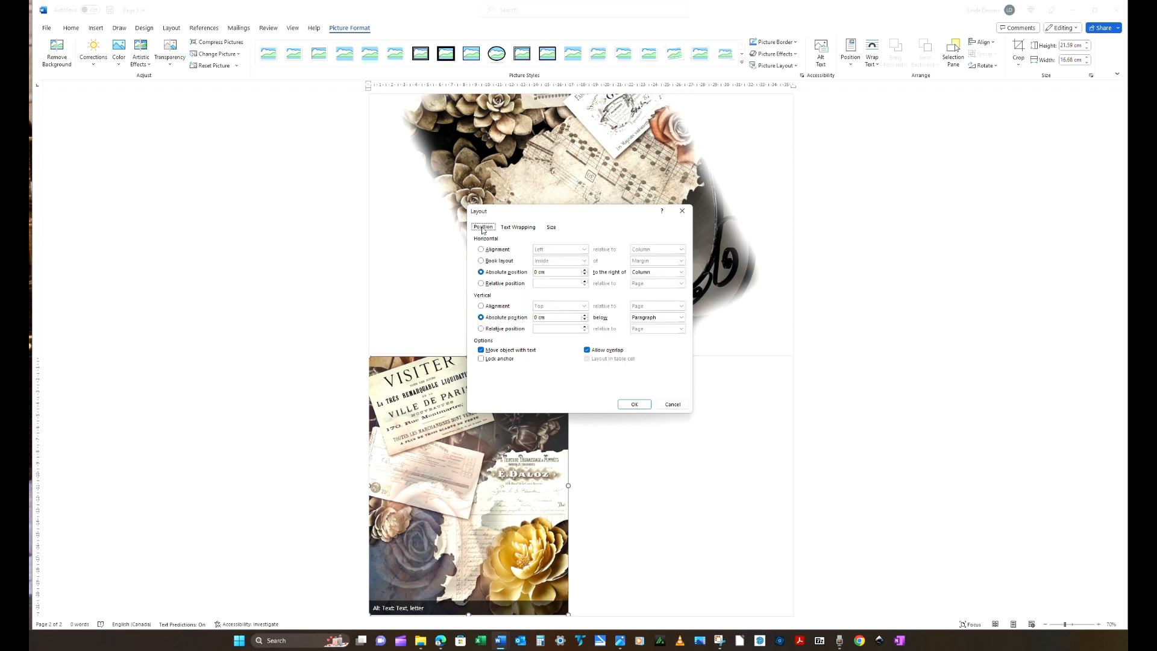
{"action": "left_click", "coordinate": [481, 283]}
{"action": "left_click", "coordinate": [482, 329]}
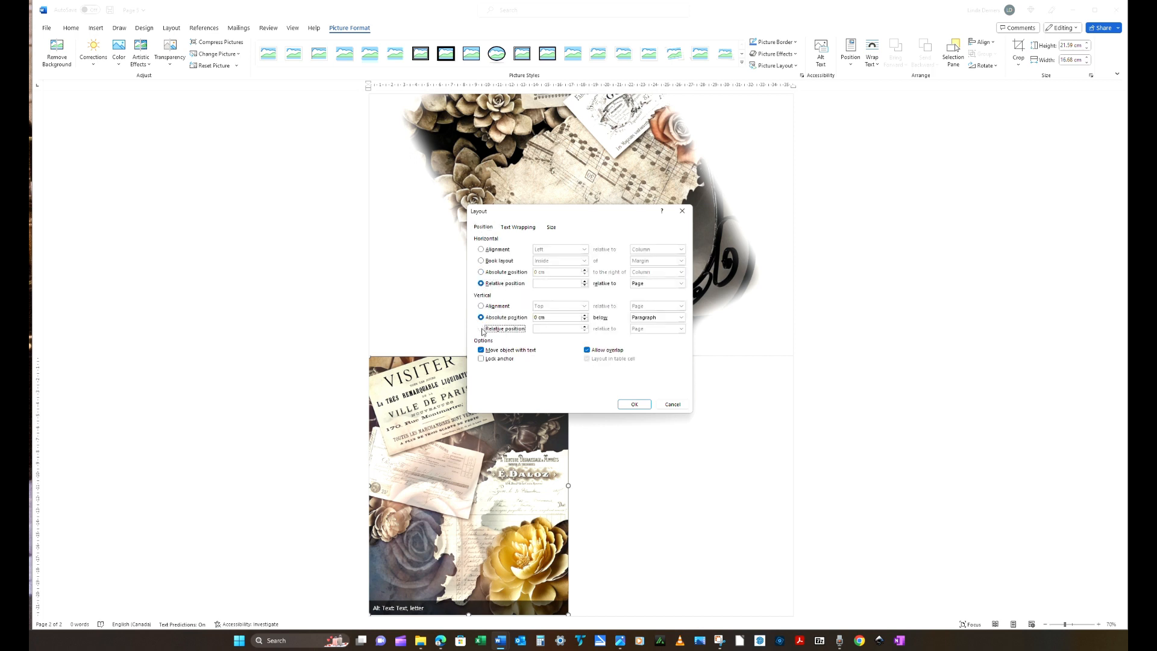
{"action": "left_click", "coordinate": [481, 351]}
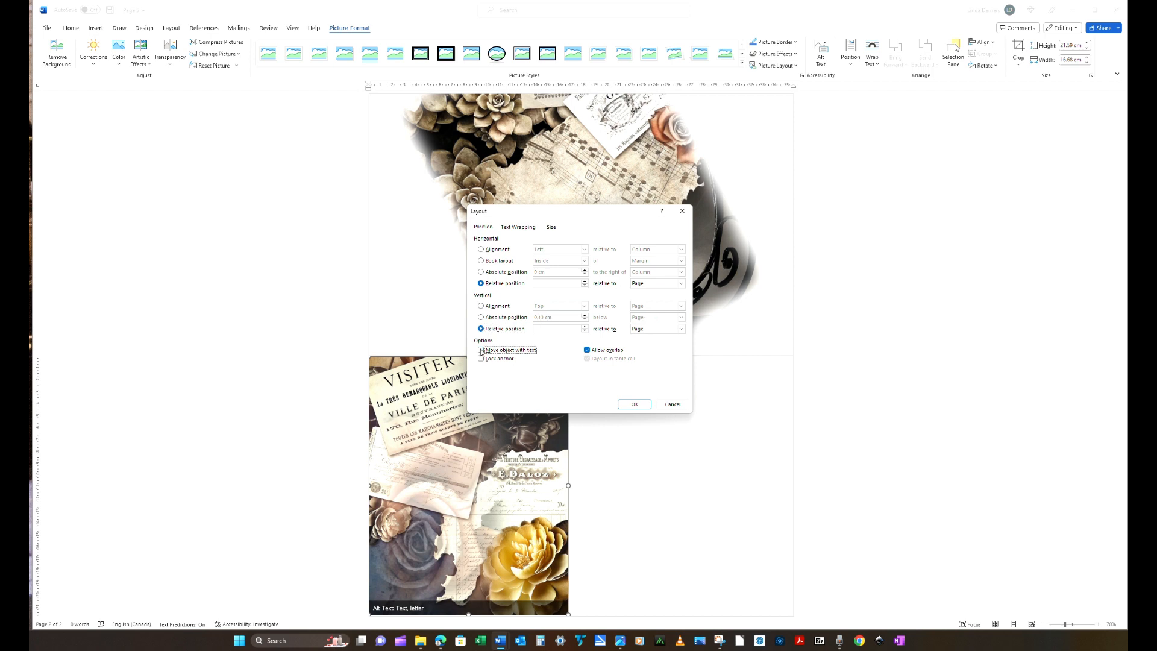
{"action": "left_click", "coordinate": [635, 405]}
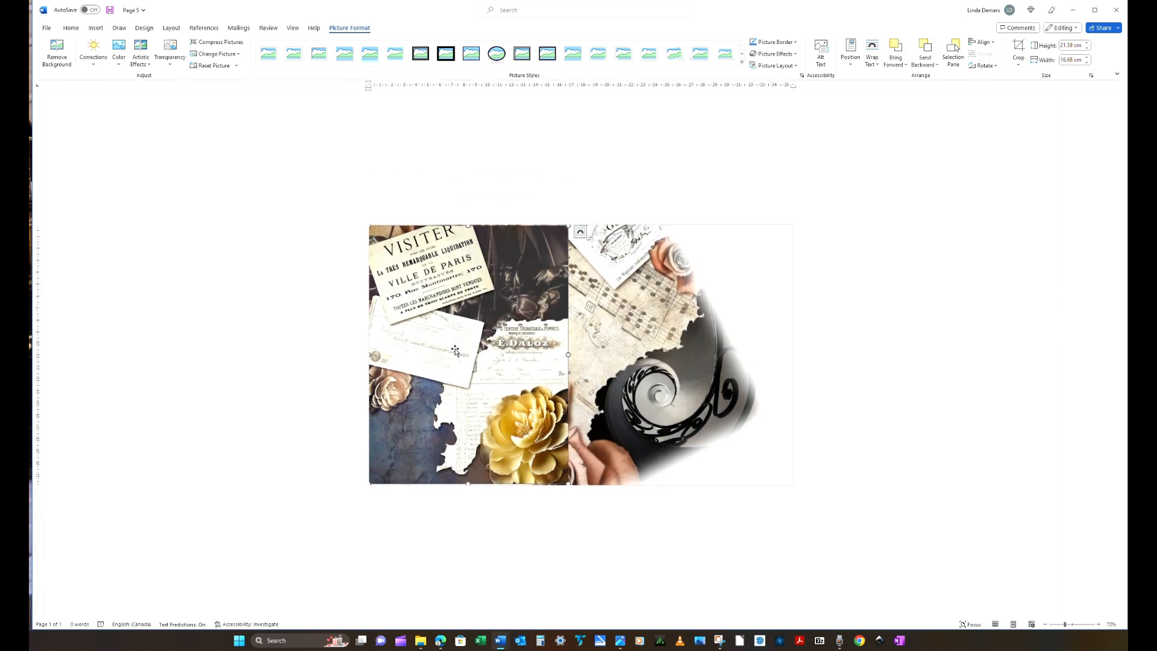
- Shift the French Rose collage slightly in from the page's left edge, and place a duplicate overlapping its right side
{"action": "left_click_drag", "start_coordinate": [455, 351], "coordinate": [549, 350]}
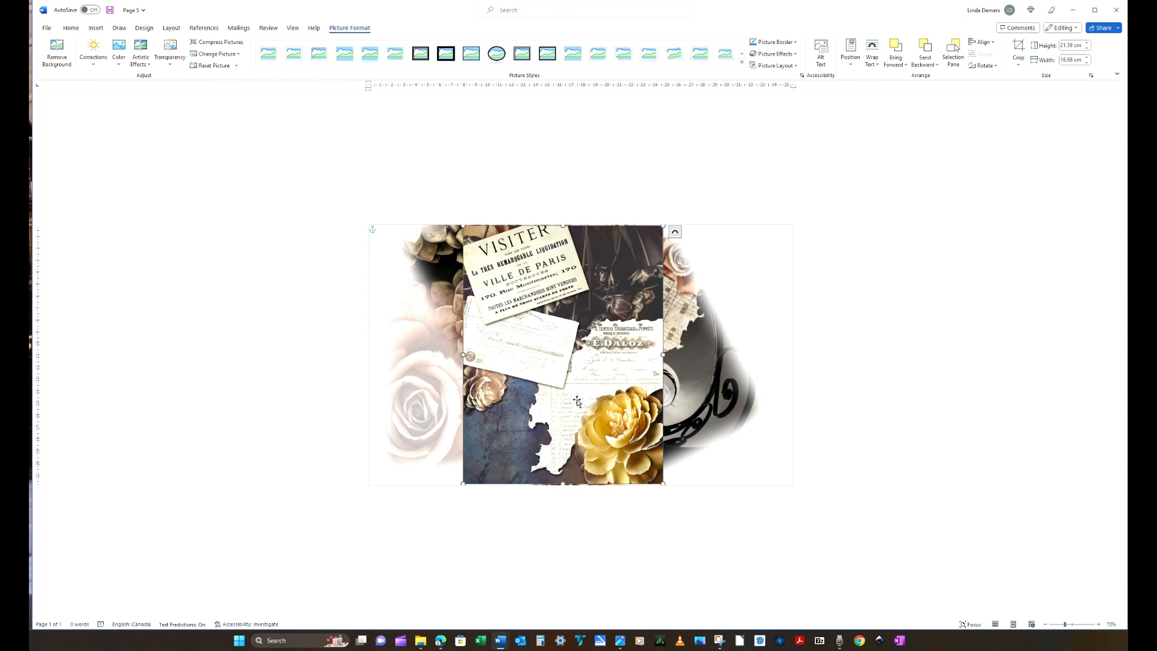
{"action": "left_click_drag", "start_coordinate": [556, 381], "coordinate": [485, 382]}
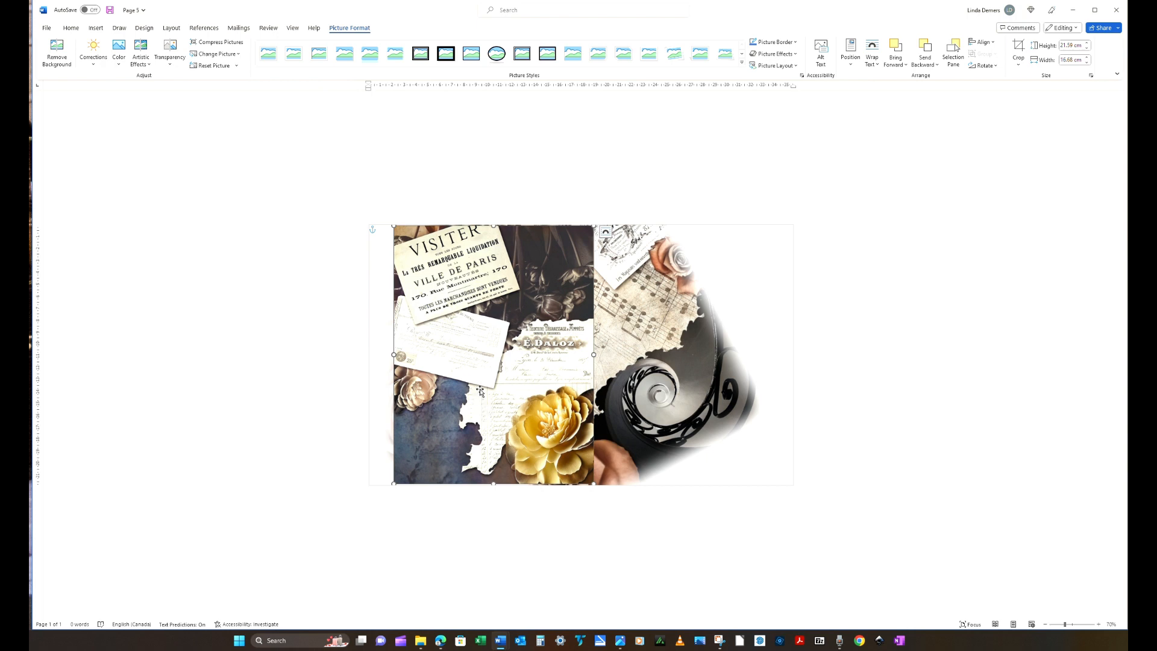
{"action": "right_click", "coordinate": [479, 389]}
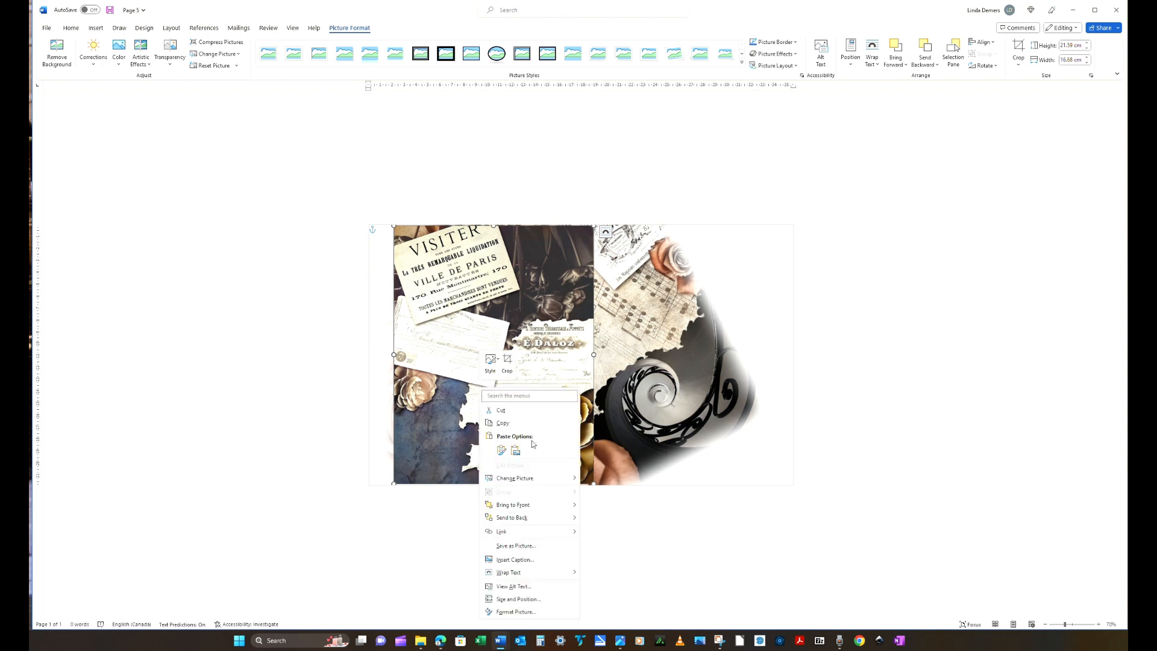
{"action": "left_click", "coordinate": [508, 424]}
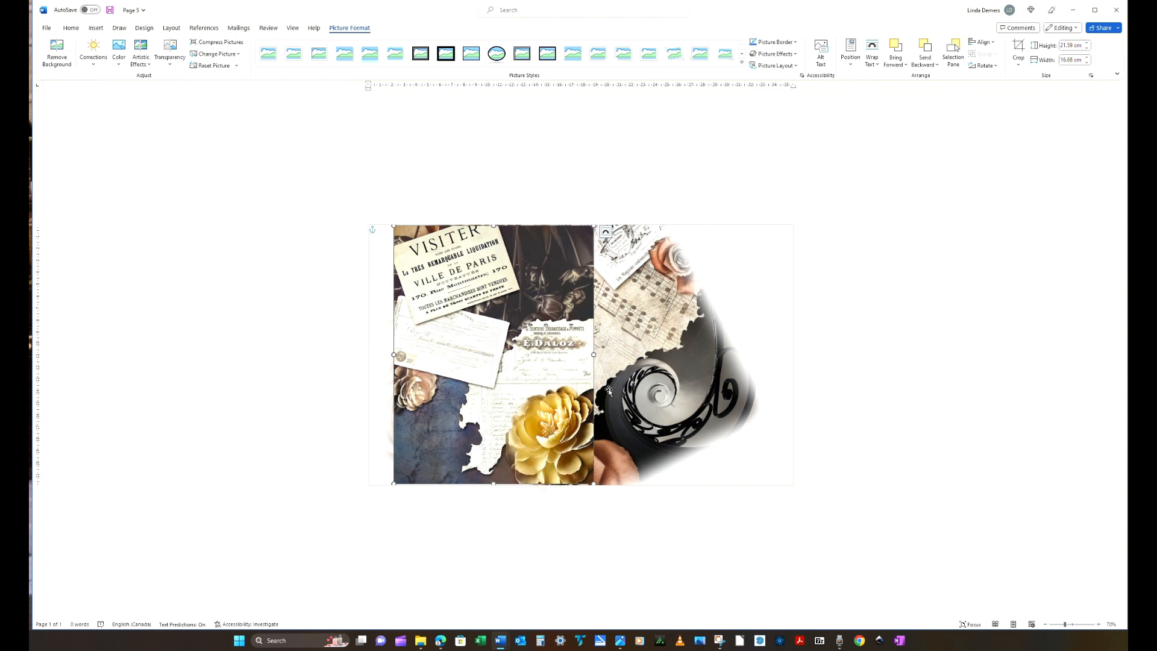
{"action": "right_click", "coordinate": [477, 345]}
{"action": "left_click", "coordinate": [499, 408]}
{"action": "left_click_drag", "start_coordinate": [486, 325], "coordinate": [634, 316]}
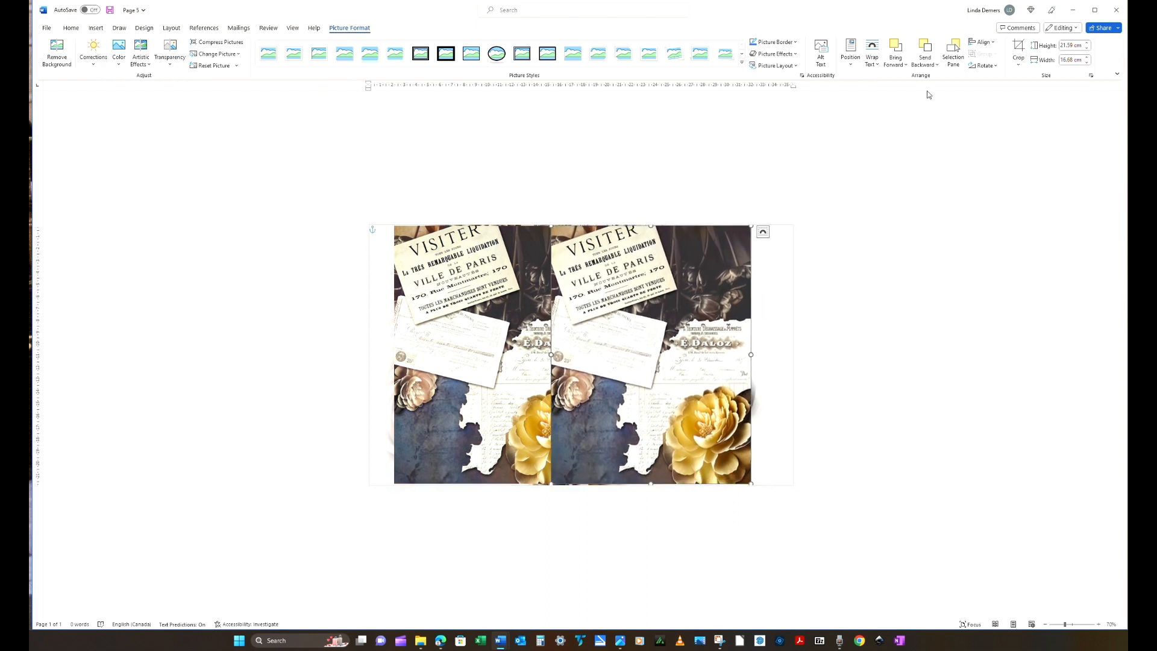
- Crop the duplicate to its yellow flower, about 8.4 cm high by 7.6 cm wide, and move it up over the swirl
{"action": "left_click", "coordinate": [1019, 49]}
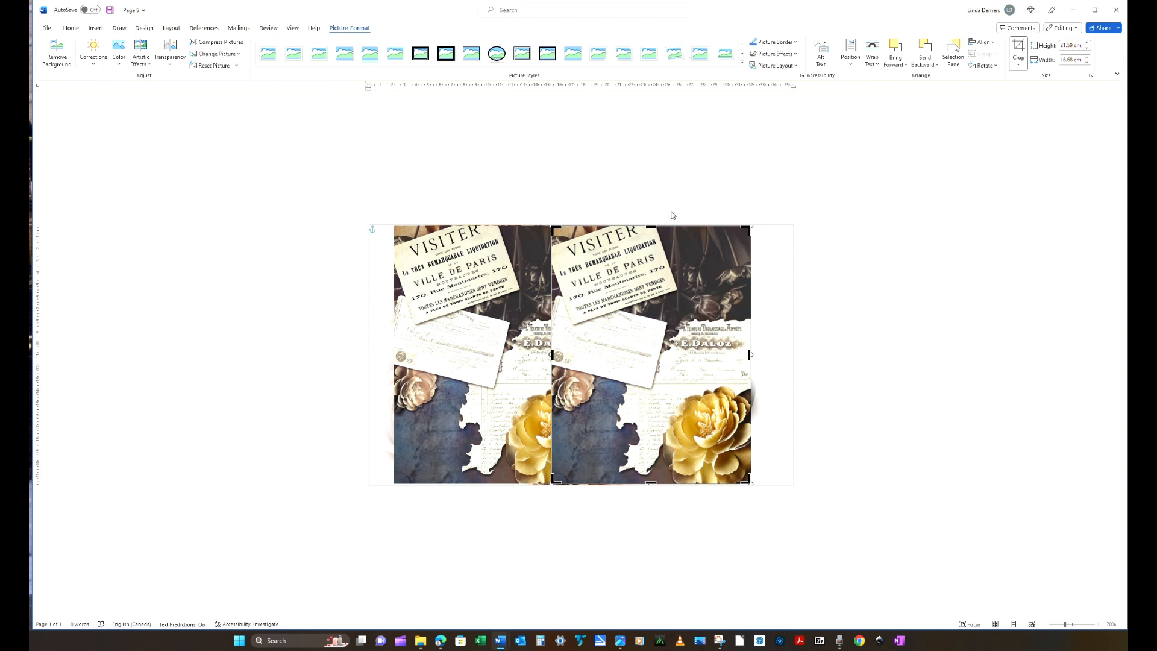
{"action": "left_click_drag", "start_coordinate": [651, 226], "coordinate": [659, 383]}
{"action": "left_click_drag", "start_coordinate": [552, 433], "coordinate": [637, 439]}
{"action": "left_click_drag", "start_coordinate": [655, 439], "coordinate": [657, 357]}
{"action": "left_click", "coordinate": [655, 432]}
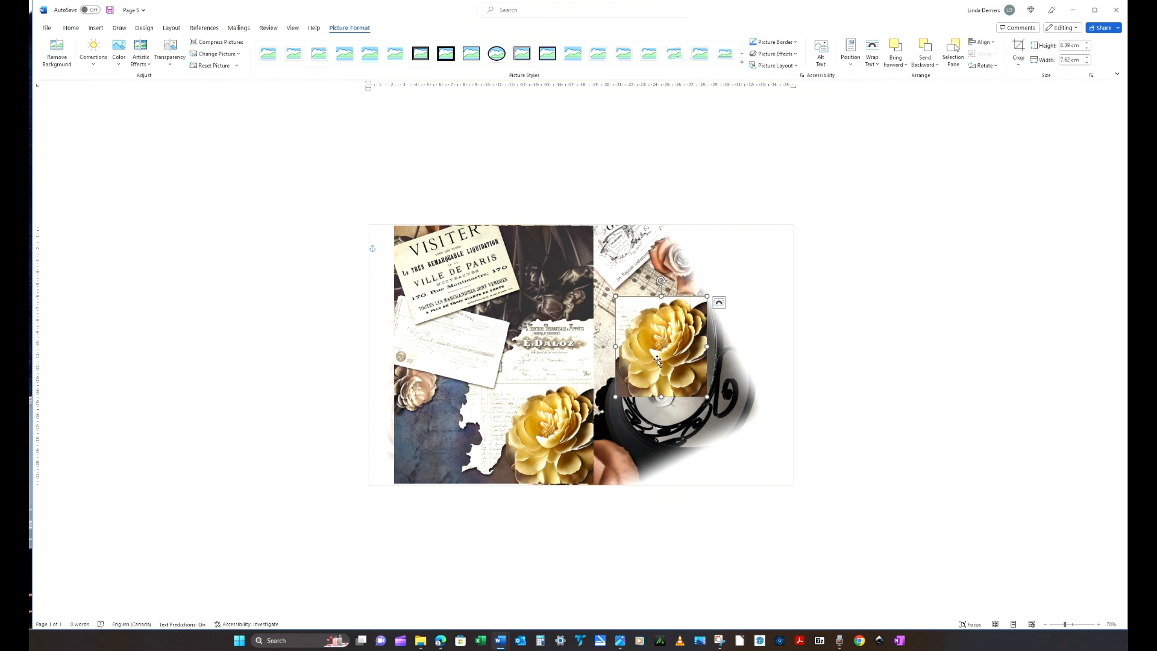
- Apply the last Soft Edges variation to the cropped yellow flower and shift it slightly down and right over the swirl
{"action": "left_click", "coordinate": [766, 55]}
{"action": "mouse_move", "coordinate": [785, 160]}
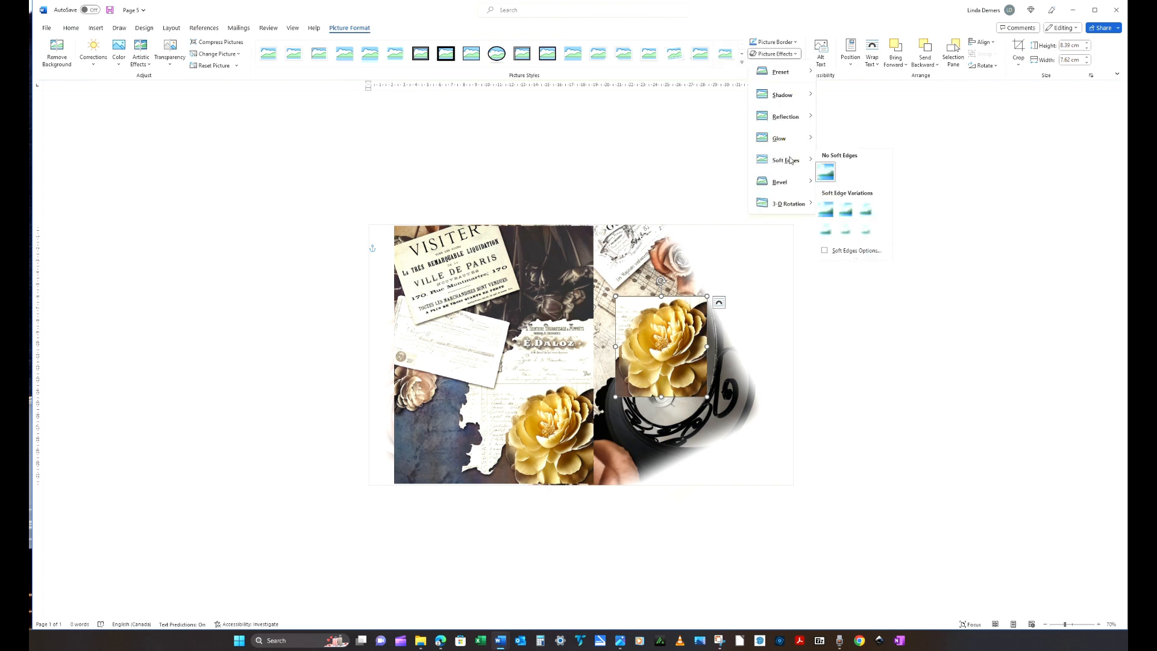
{"action": "left_click", "coordinate": [892, 237]}
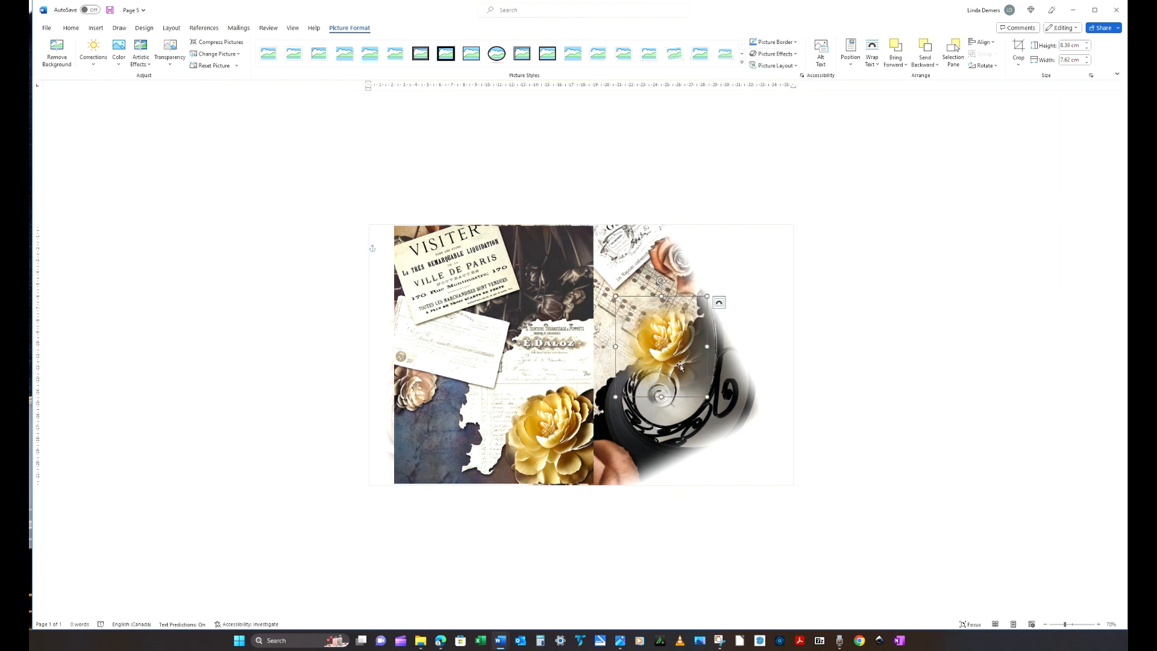
{"action": "left_click_drag", "start_coordinate": [663, 362], "coordinate": [684, 391]}
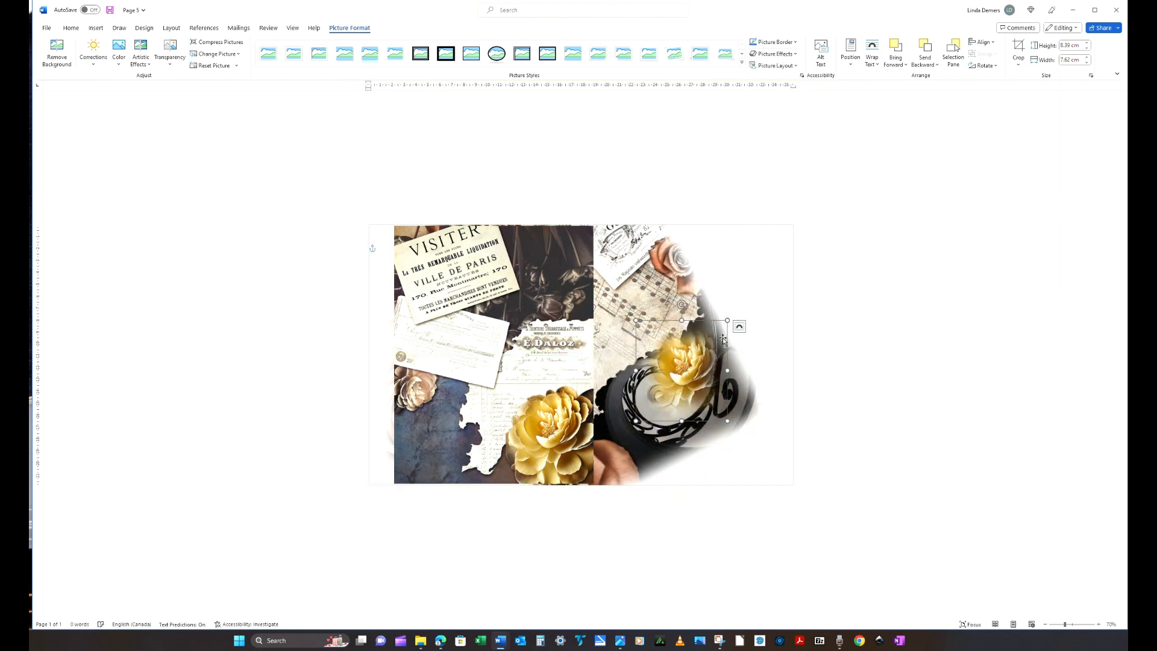
- Enlarge the soft-edged yellow flower to about 11.6 cm high by 10.5 cm wide at the page's lower right corner
{"action": "left_click_drag", "start_coordinate": [728, 319], "coordinate": [810, 229]}
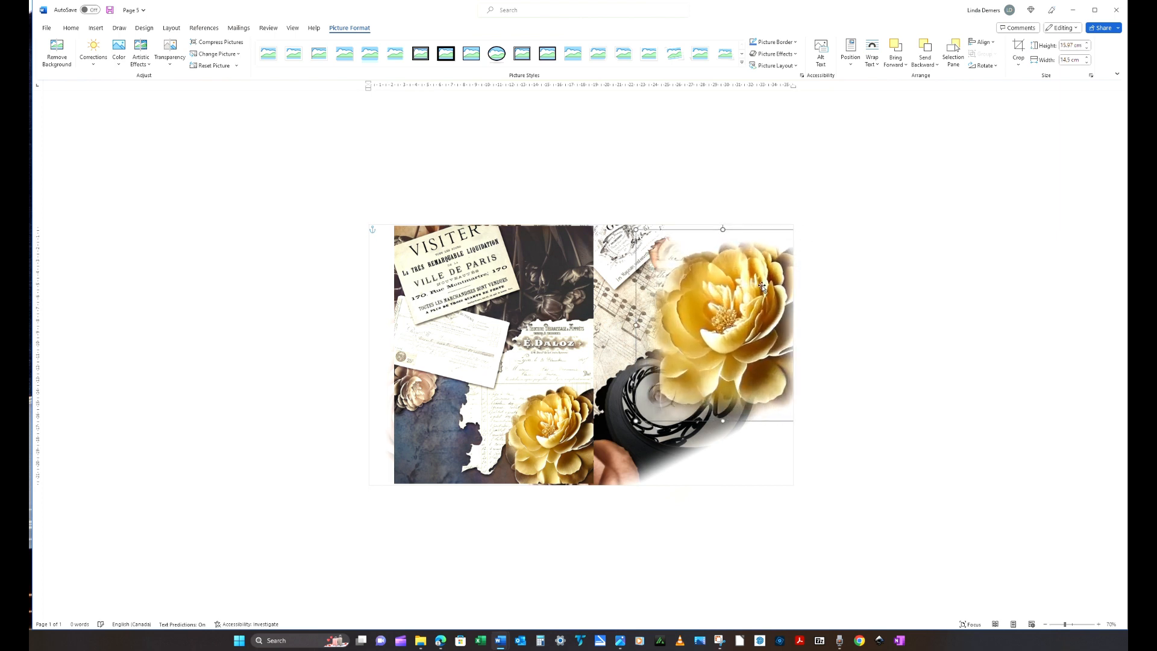
{"action": "left_click_drag", "start_coordinate": [701, 348], "coordinate": [680, 420]}
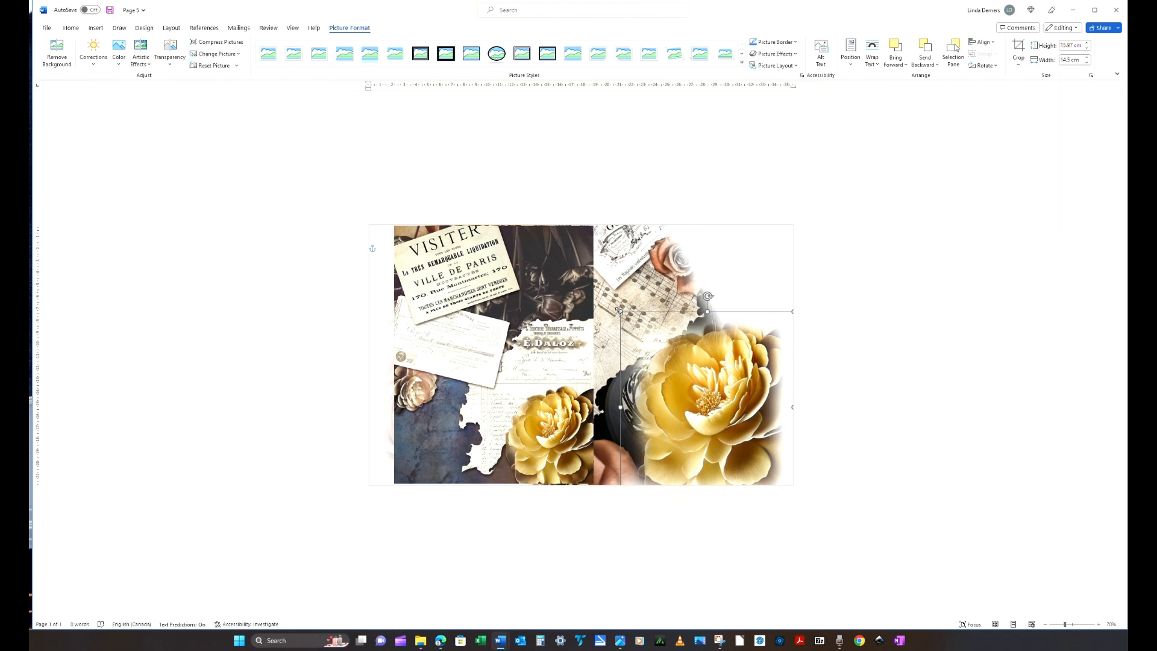
{"action": "left_click_drag", "start_coordinate": [619, 311], "coordinate": [668, 364]}
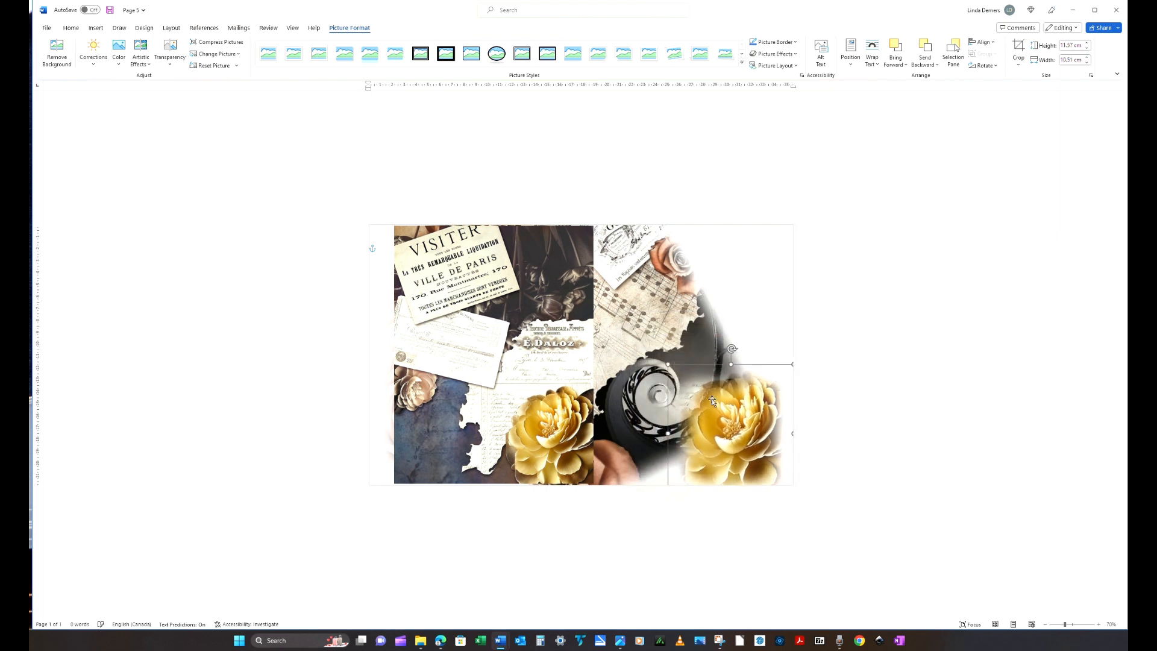
- Tilt the yellow flower counterclockwise and move it to the page's upper right corner
{"action": "left_click_drag", "start_coordinate": [732, 349], "coordinate": [661, 387]}
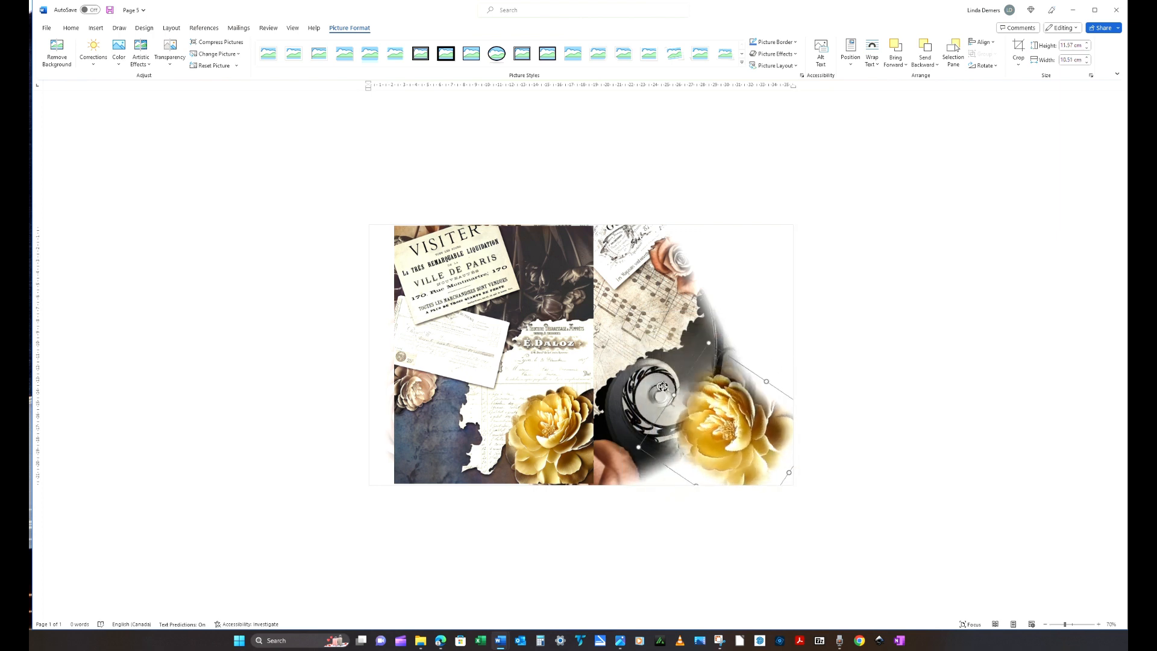
{"action": "left_click_drag", "start_coordinate": [740, 417], "coordinate": [747, 267]}
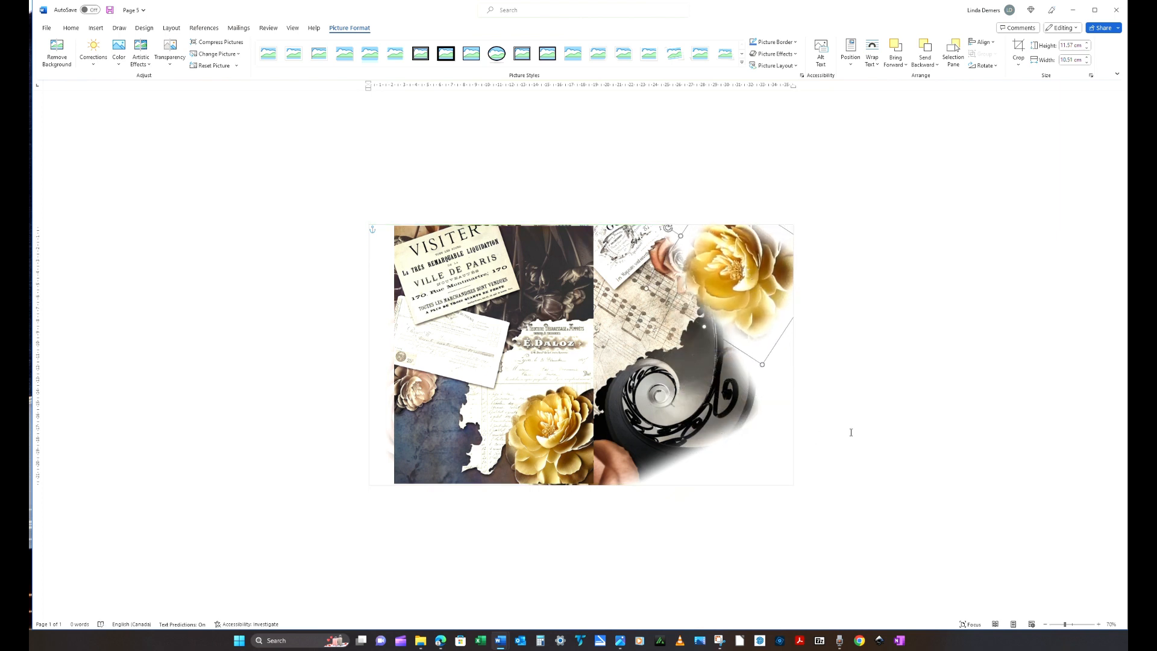
{"action": "left_click", "coordinate": [830, 580]}
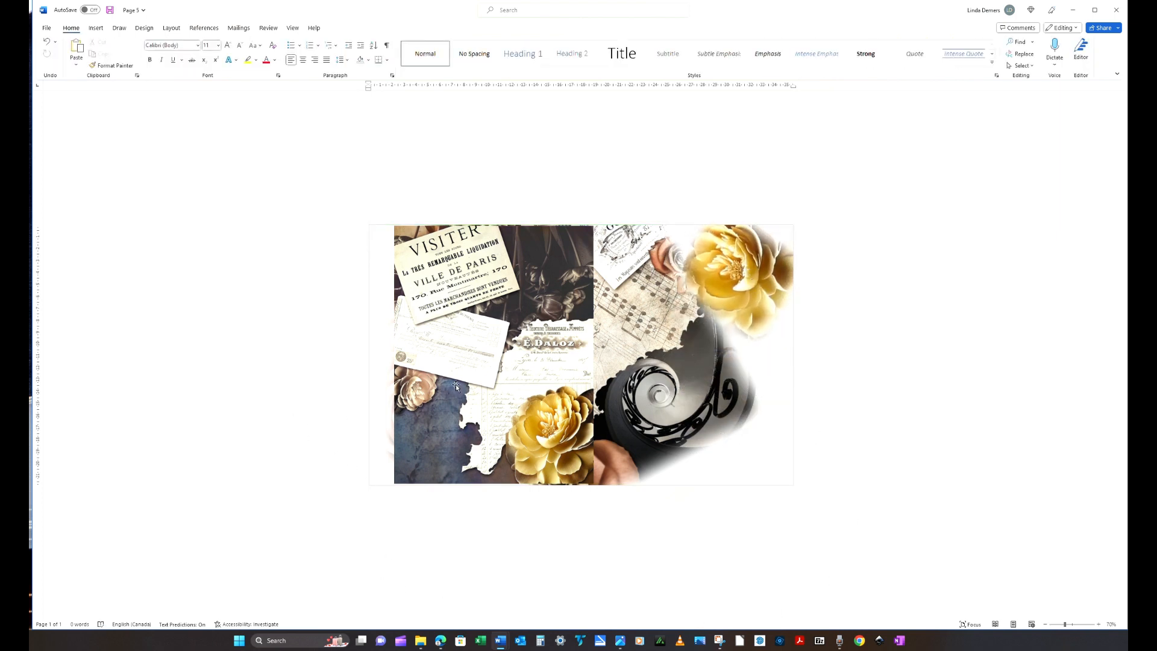
- Move the French Rose collage to the page's centre and apply the last Soft Edges variation to it
{"action": "left_click_drag", "start_coordinate": [496, 341], "coordinate": [569, 348]}
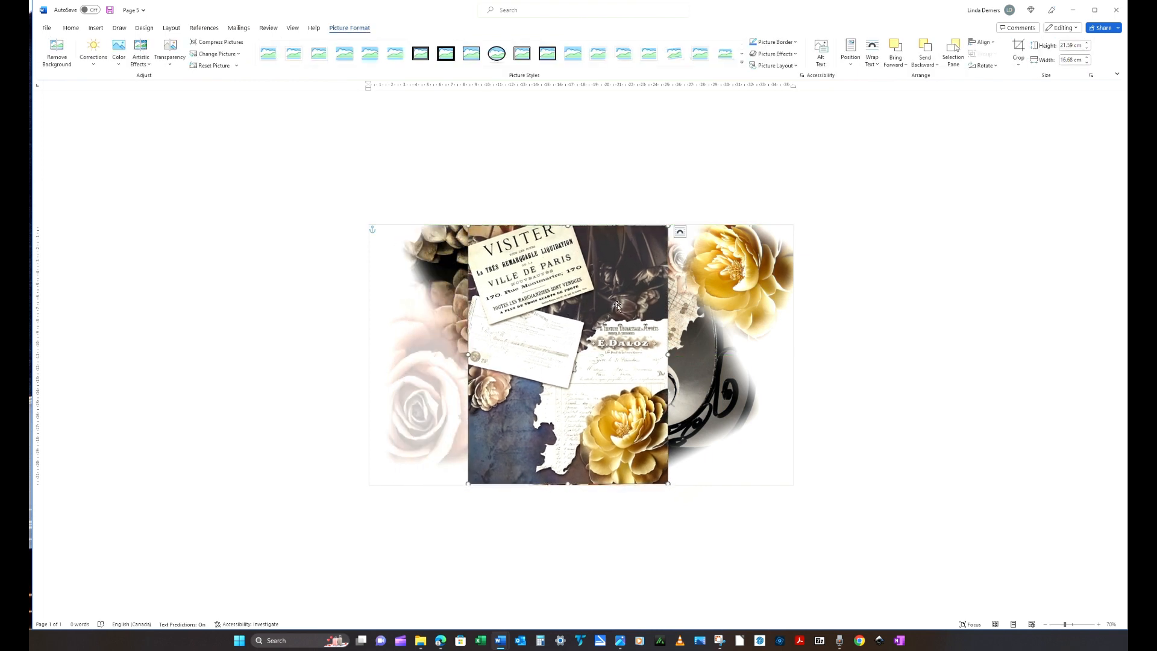
{"action": "left_click", "coordinate": [795, 55]}
{"action": "mouse_move", "coordinate": [805, 164]}
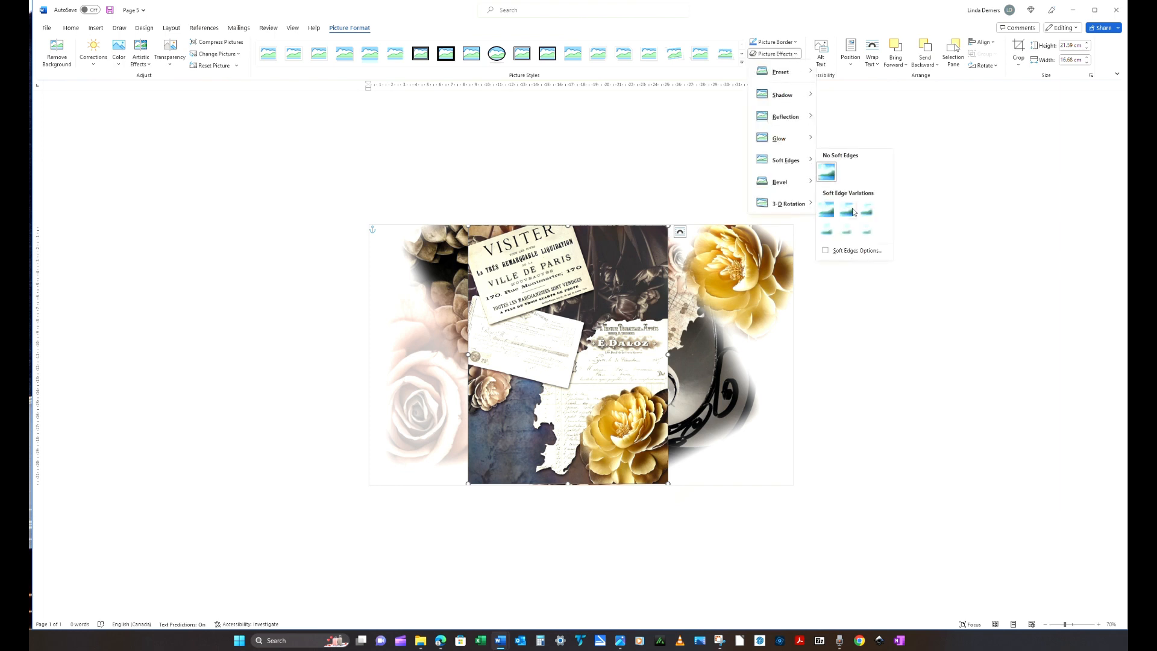
{"action": "left_click", "coordinate": [866, 233]}
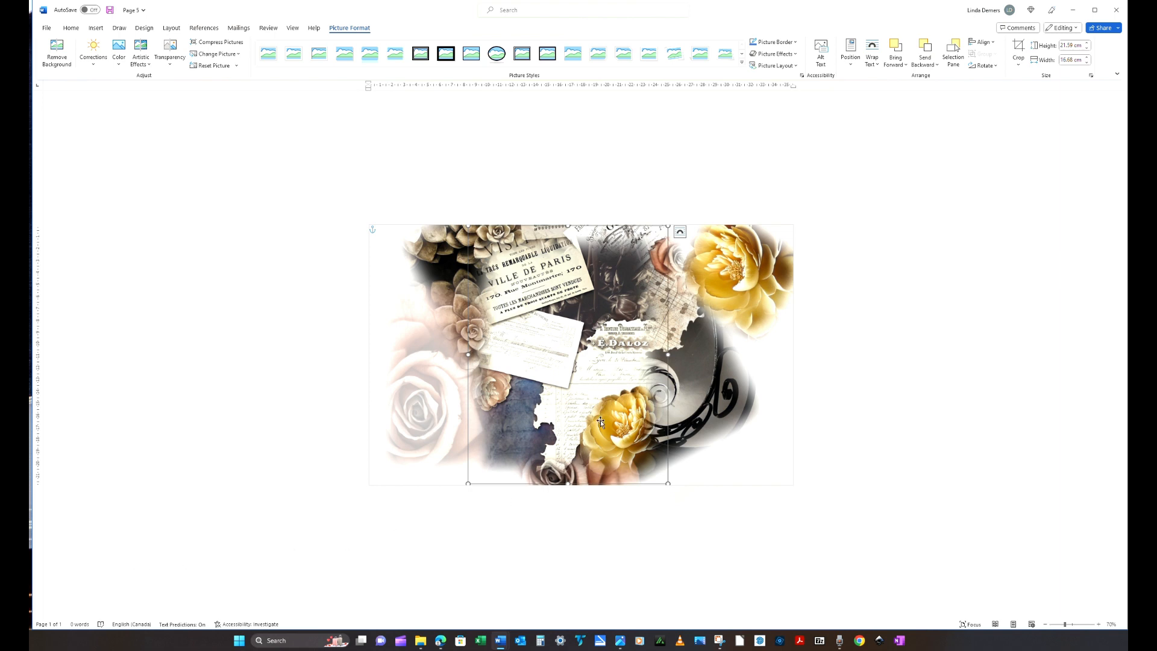
- Reposition the soft-edged French Rose collage just left of the page's centre, overlapping the faded rose and leaving the swirl uncovered
{"action": "left_click_drag", "start_coordinate": [595, 432], "coordinate": [704, 392]}
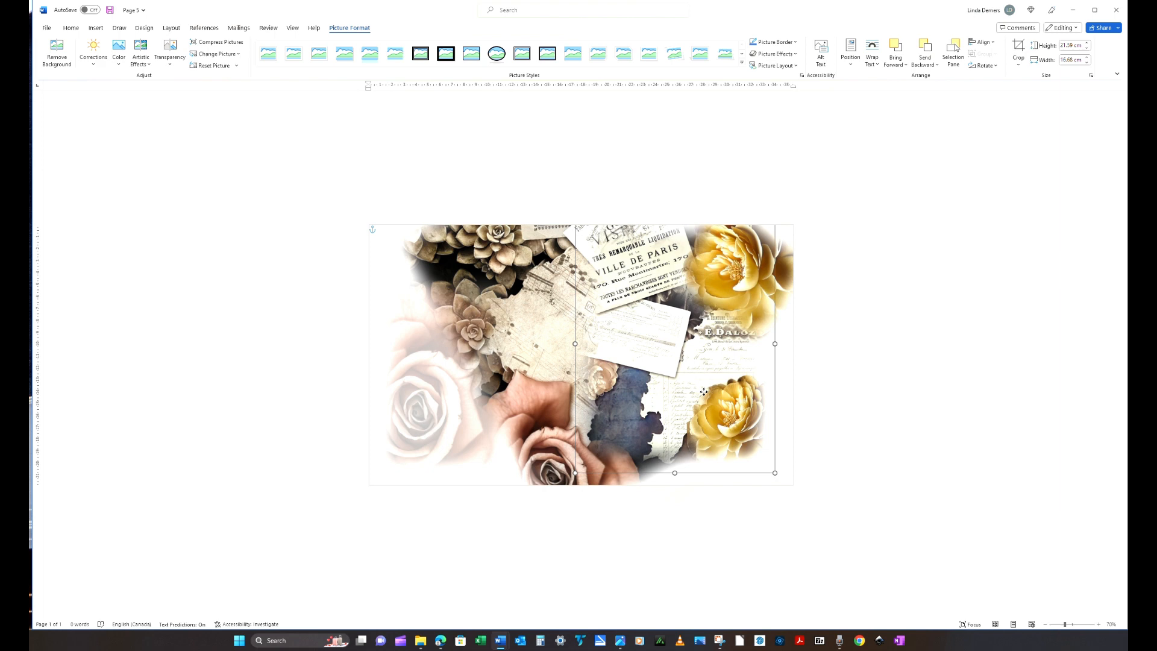
{"action": "left_click", "coordinate": [930, 428]}
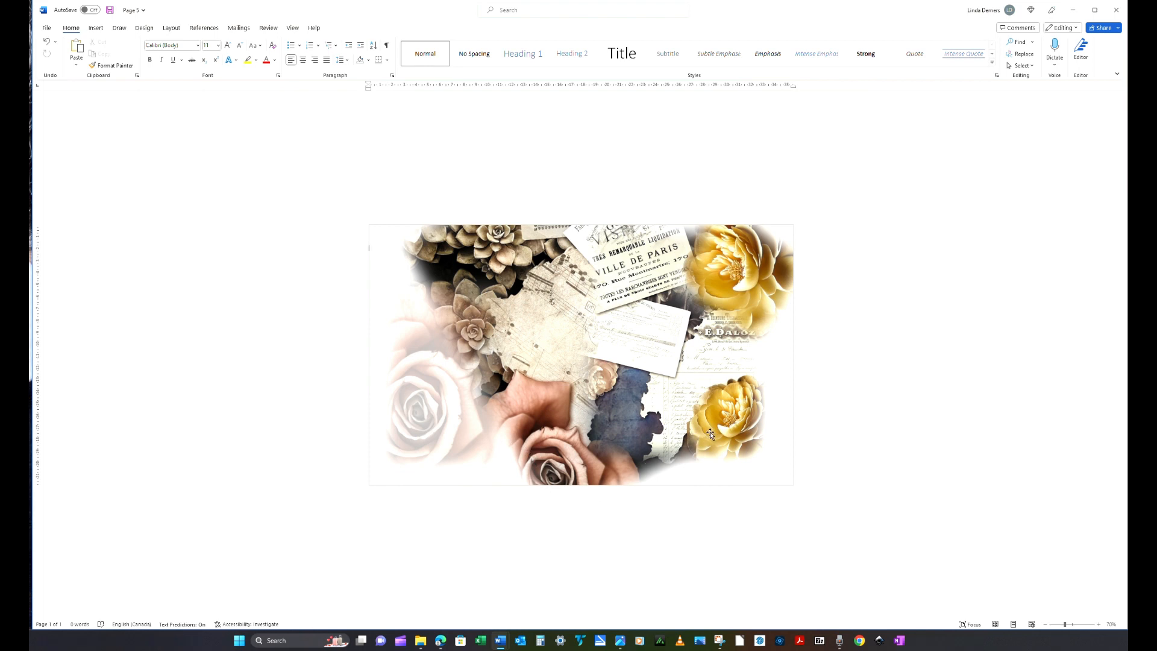
{"action": "left_click_drag", "start_coordinate": [709, 431], "coordinate": [556, 440]}
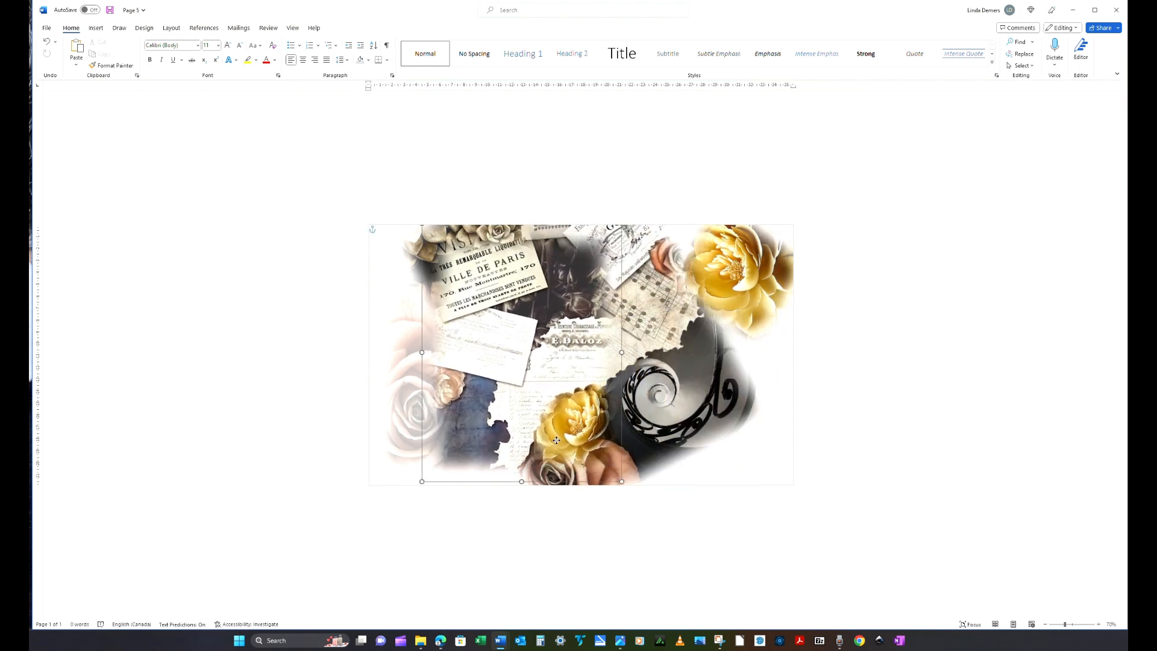
{"action": "left_click", "coordinate": [197, 546]}
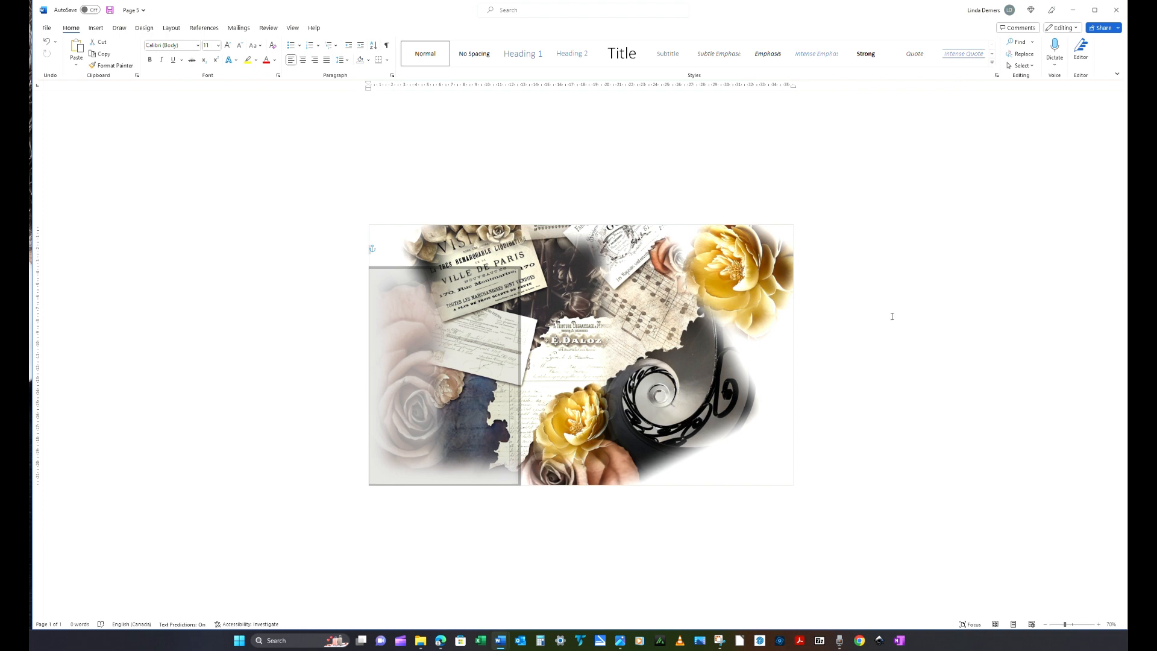
{"action": "key", "text": "Delete"}
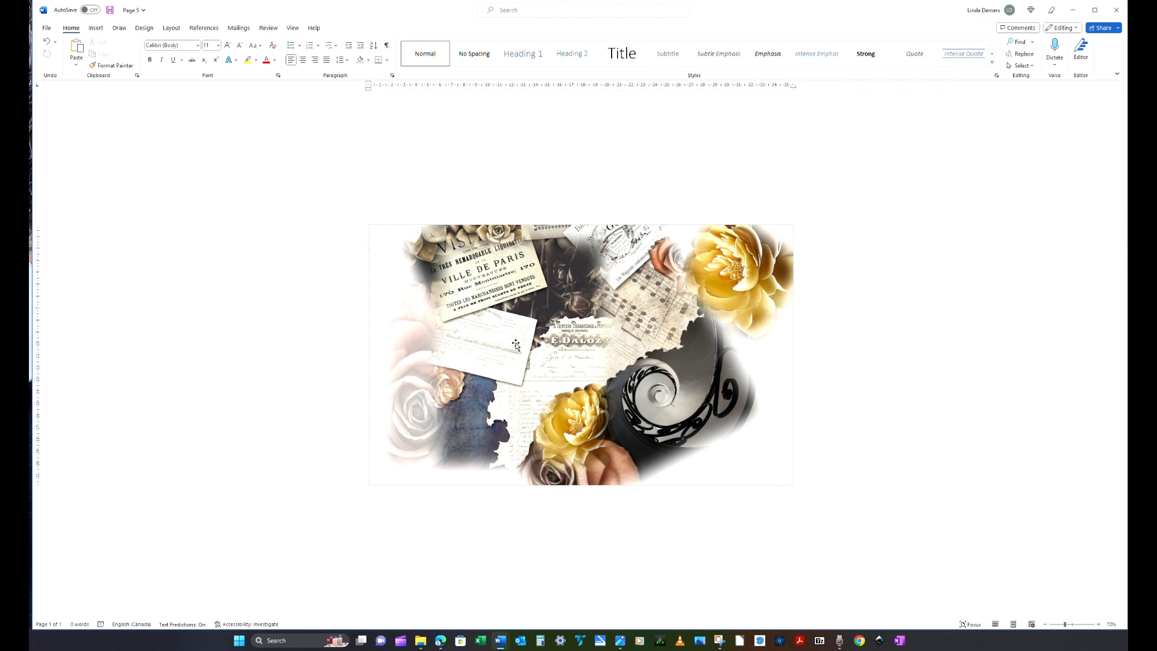
- Duplicate the tilted yellow flower in the page's upper right corner, keeping its source formatting
{"action": "left_click", "coordinate": [747, 294]}
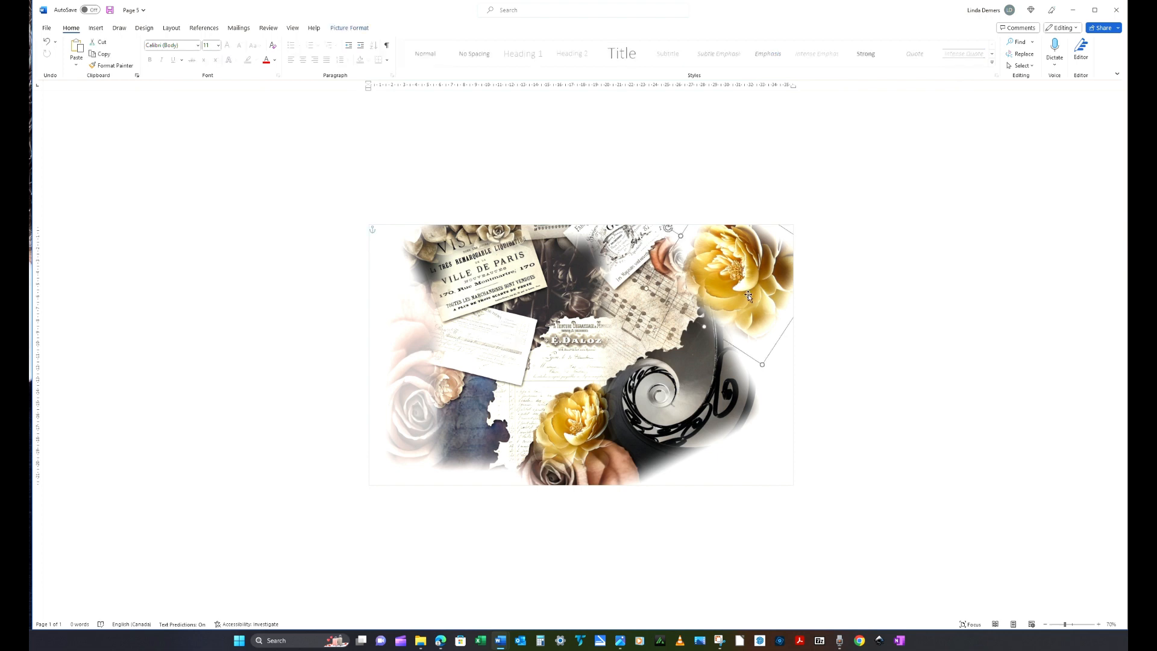
{"action": "right_click", "coordinate": [747, 294]}
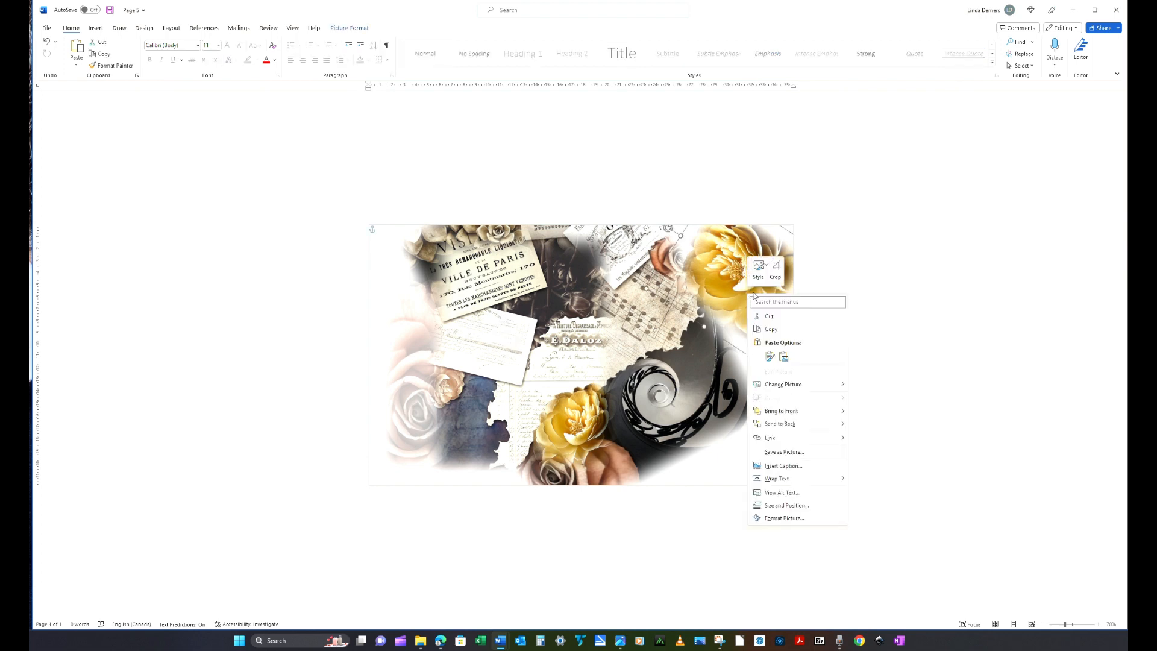
{"action": "left_click", "coordinate": [777, 335]}
{"action": "right_click", "coordinate": [740, 300]}
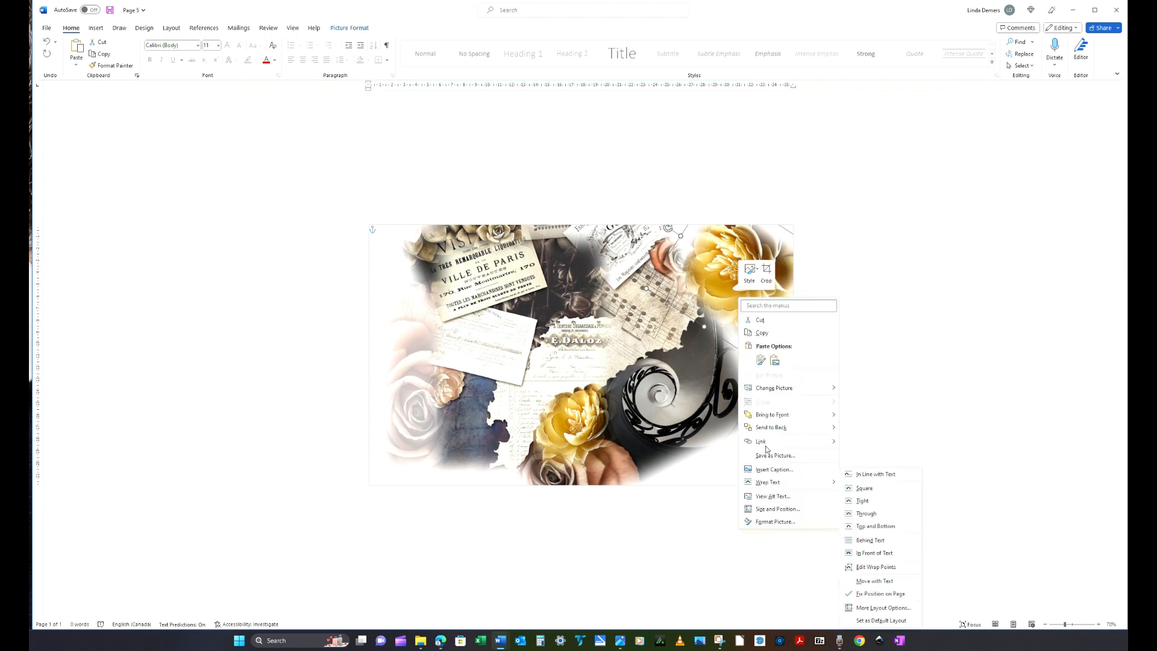
{"action": "left_click", "coordinate": [759, 360]}
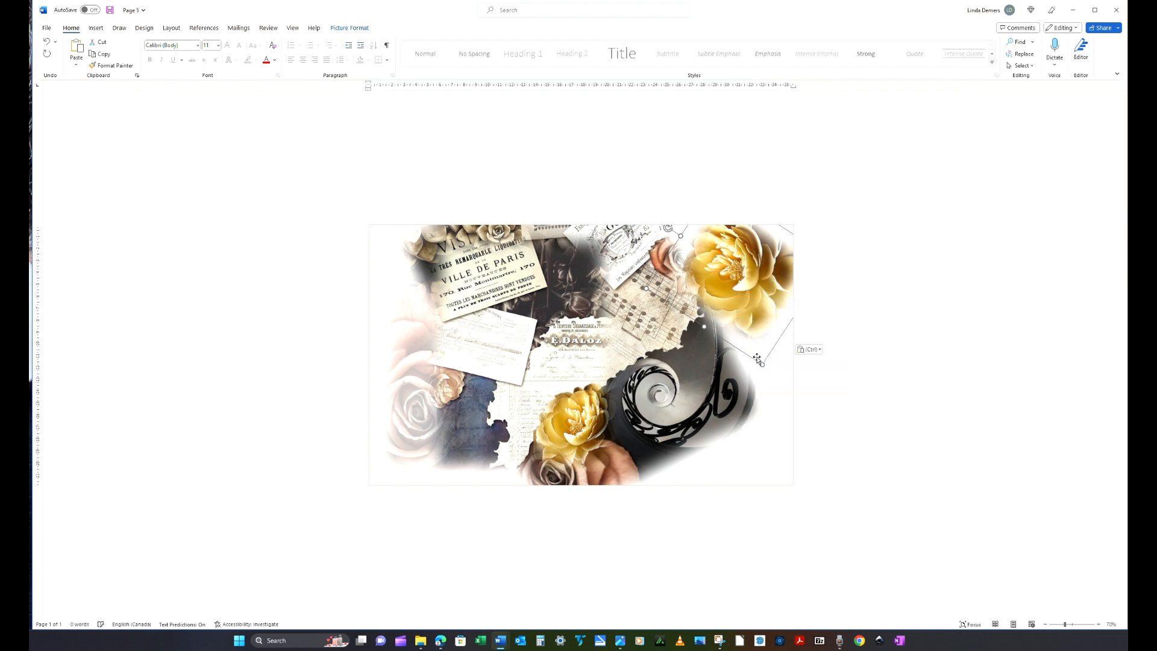
- Rotate the duplicated yellow flower nearly upside down and place it at the page's lower left corner
{"action": "left_click_drag", "start_coordinate": [743, 271], "coordinate": [596, 338]}
{"action": "left_click_drag", "start_coordinate": [527, 303], "coordinate": [679, 398]}
{"action": "left_click_drag", "start_coordinate": [610, 361], "coordinate": [422, 432]}
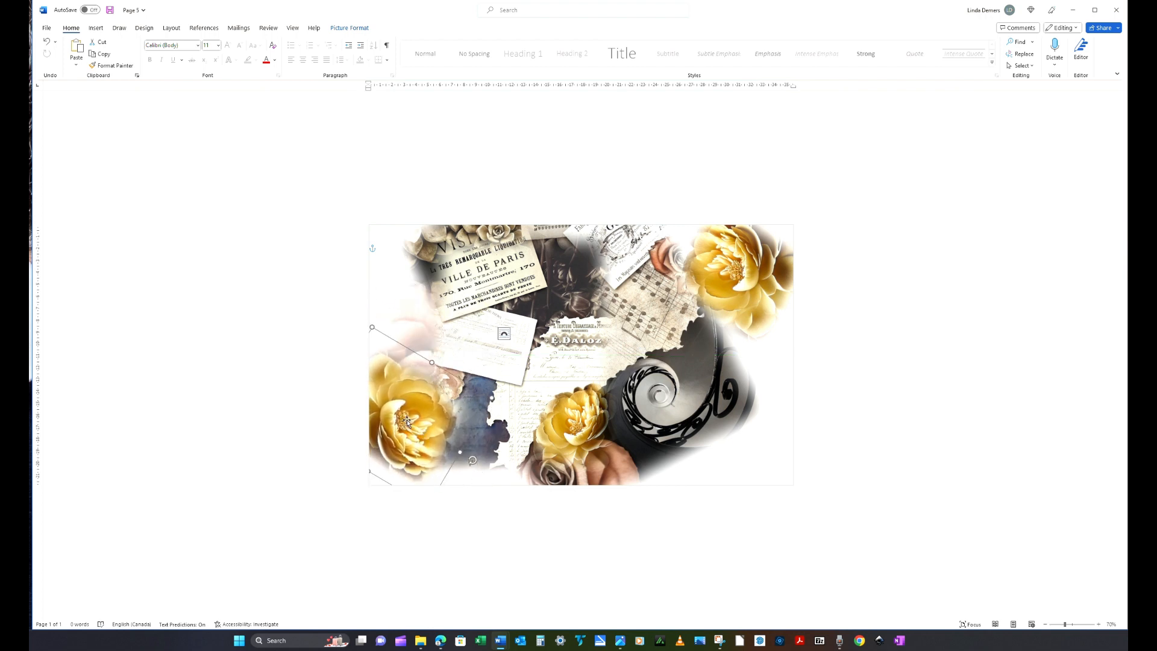
- Set the lower-left yellow flower's transparency to 50% and shift it slightly down and right into the corner
{"action": "left_click", "coordinate": [354, 29]}
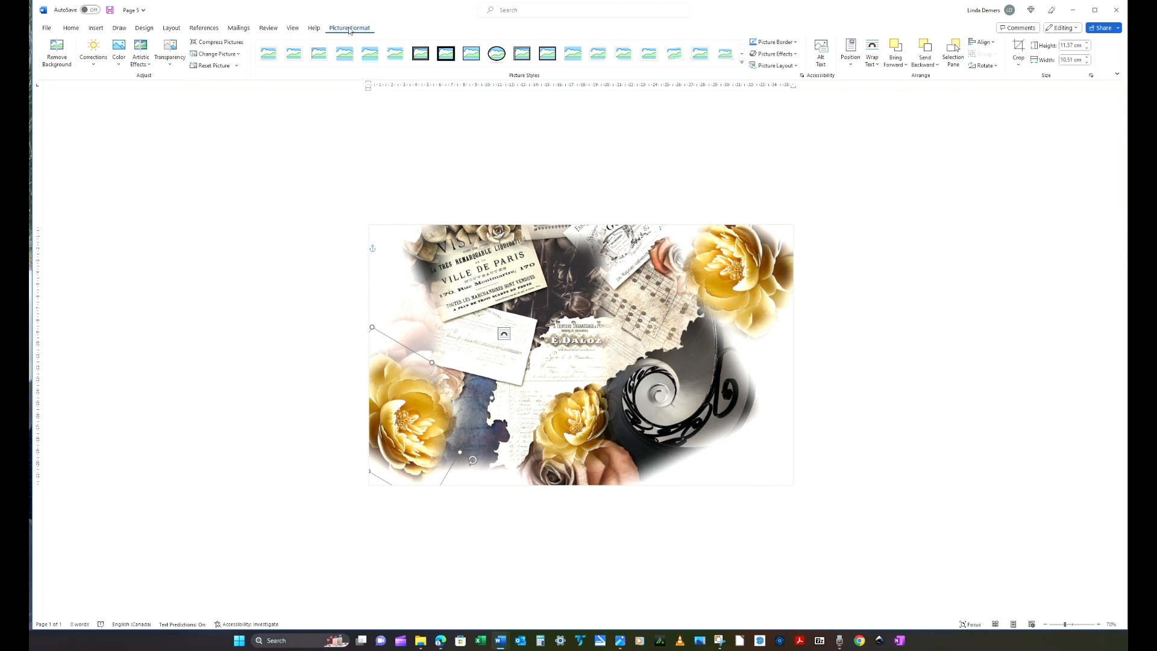
{"action": "left_click", "coordinate": [776, 55]}
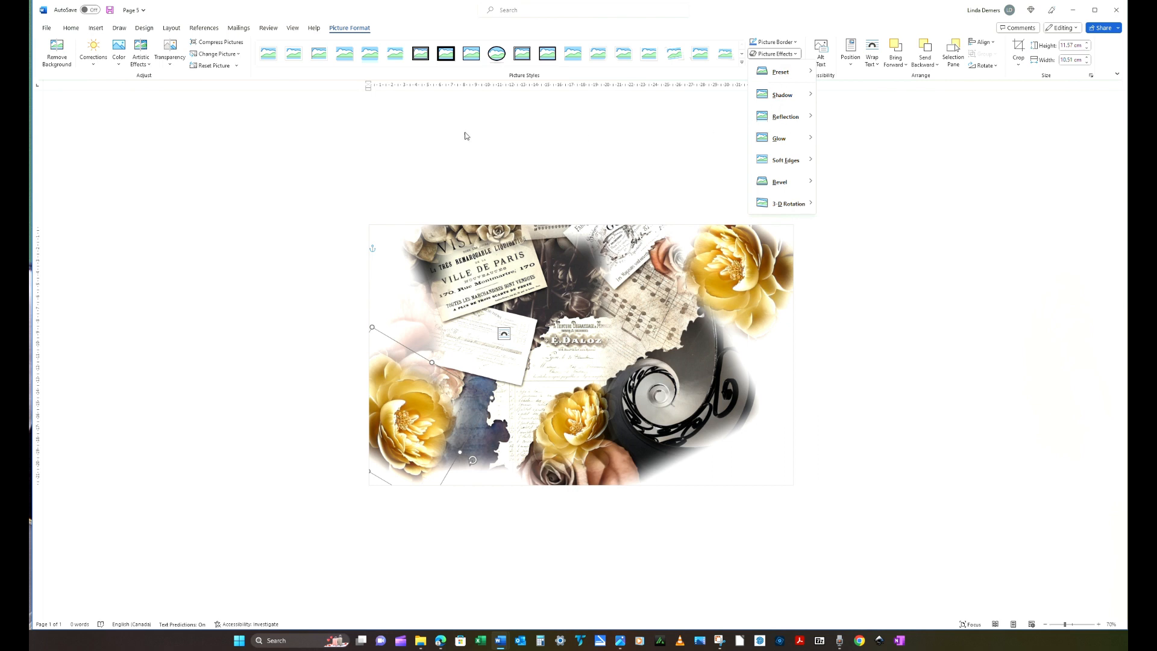
{"action": "left_click", "coordinate": [168, 64]}
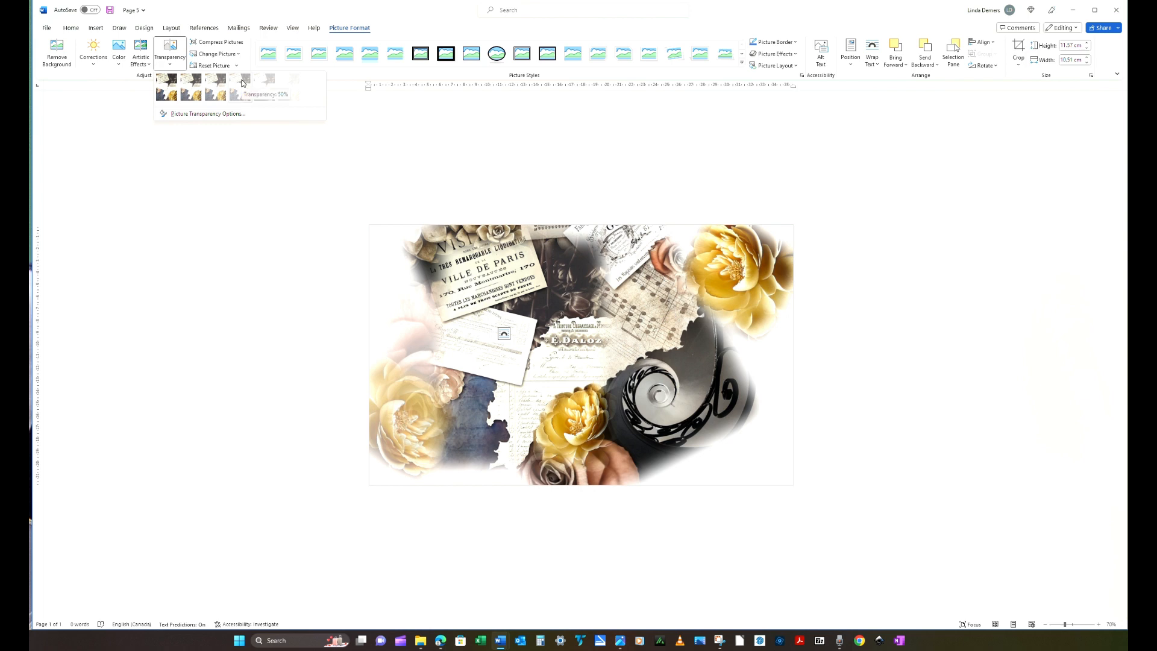
{"action": "left_click", "coordinate": [241, 83]}
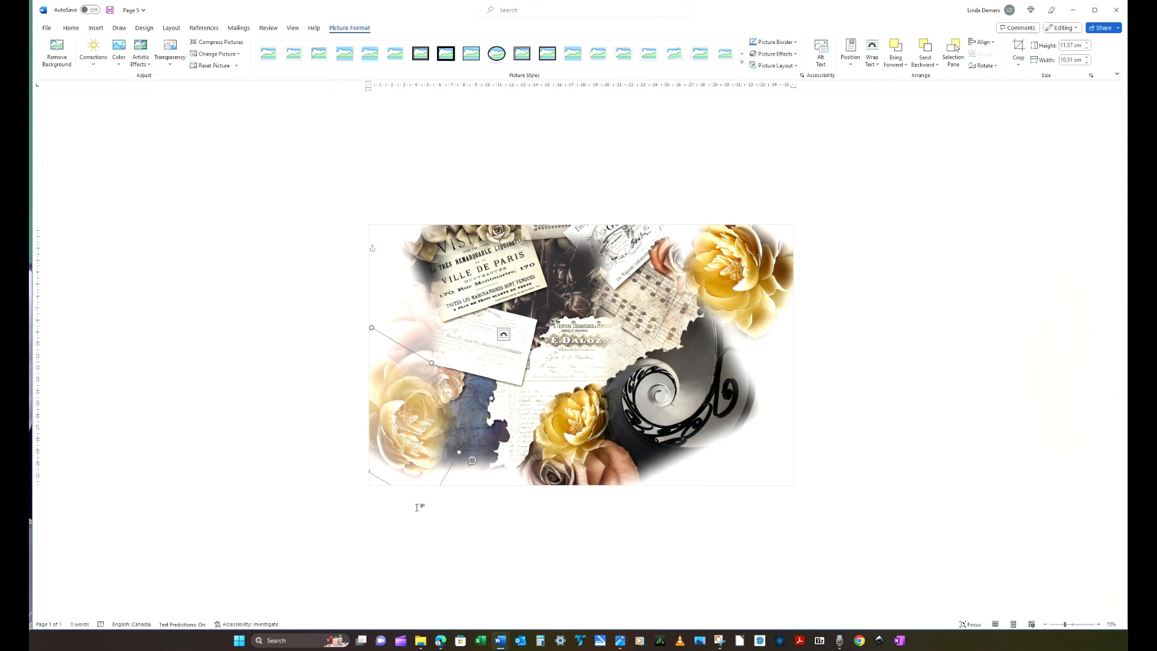
{"action": "left_click_drag", "start_coordinate": [394, 469], "coordinate": [420, 484]}
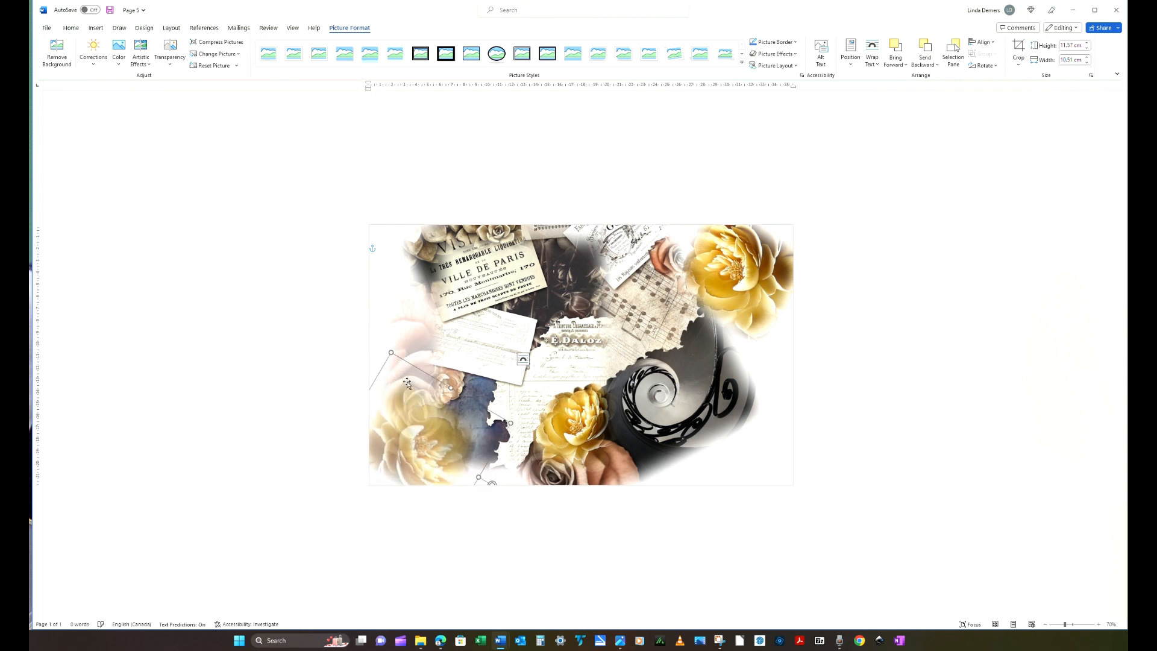
- Move the faded rose up to the page's upper left area and bring it to the front
{"action": "left_click", "coordinate": [409, 331]}
{"action": "left_click_drag", "start_coordinate": [408, 330], "coordinate": [408, 261]}
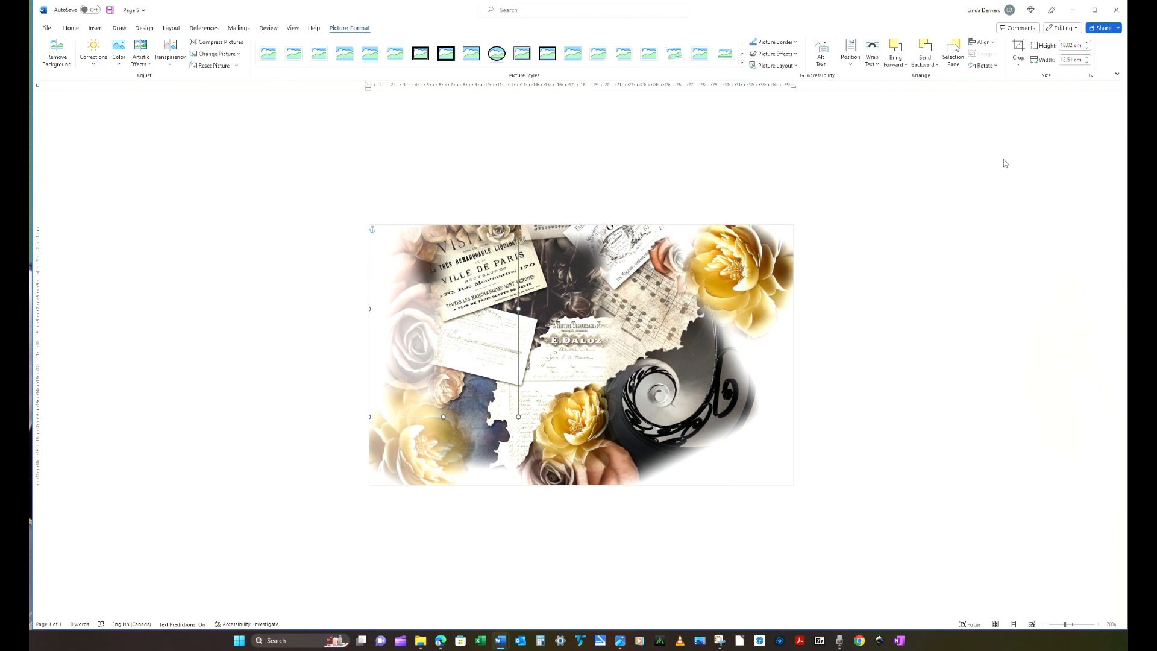
{"action": "left_click", "coordinate": [904, 65]}
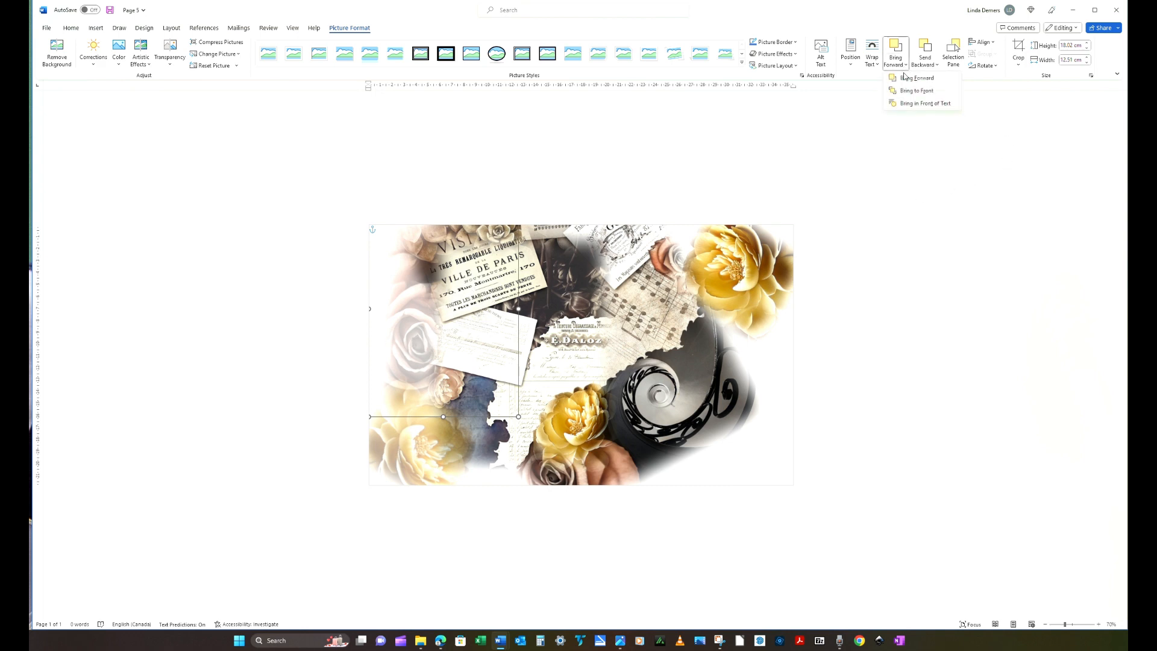
{"action": "left_click", "coordinate": [913, 92]}
{"action": "left_click", "coordinate": [928, 264]}
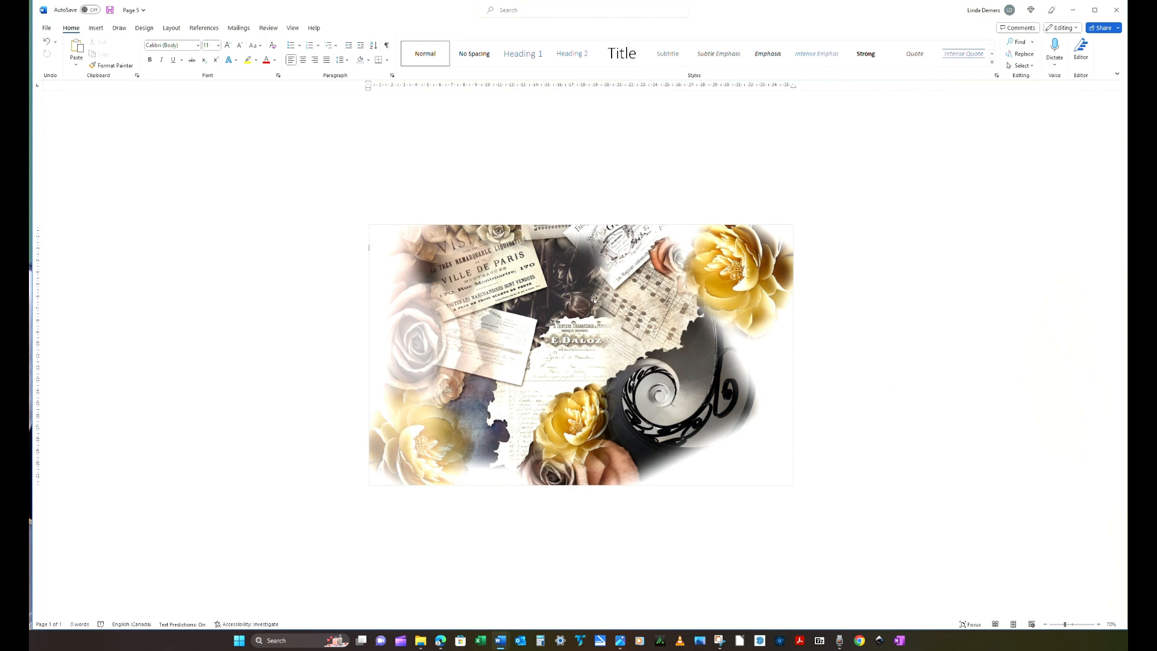
- Duplicate the French Rose collage with its source formatting and move the copy right, over the swirl
{"action": "left_click", "coordinate": [559, 297]}
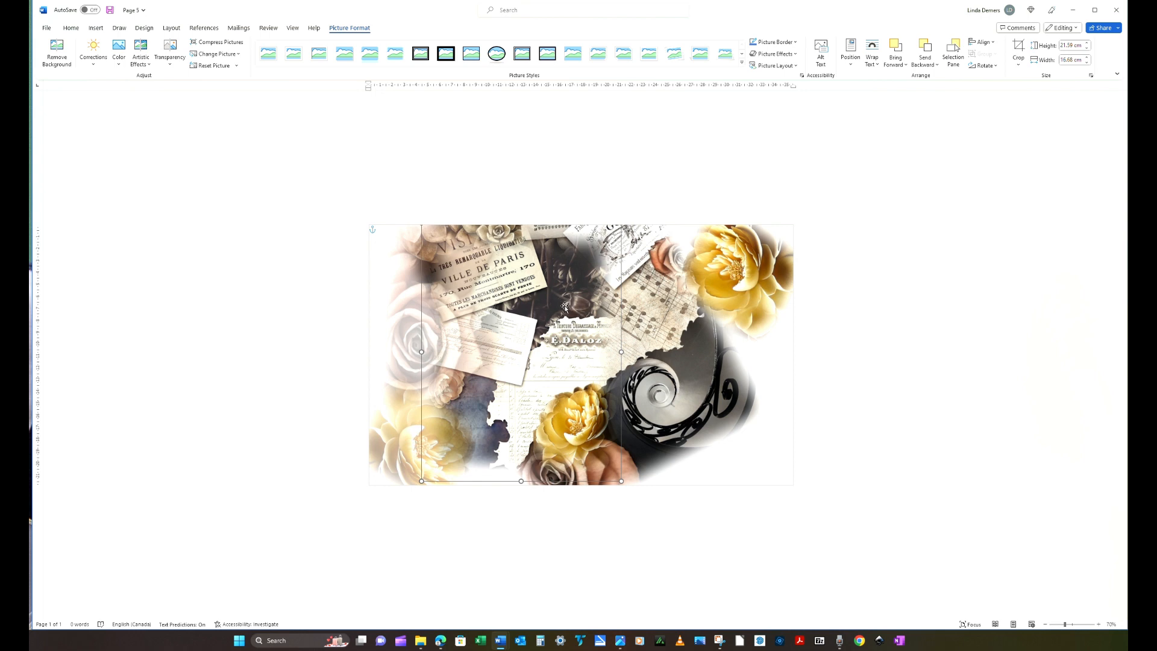
{"action": "right_click", "coordinate": [566, 308]}
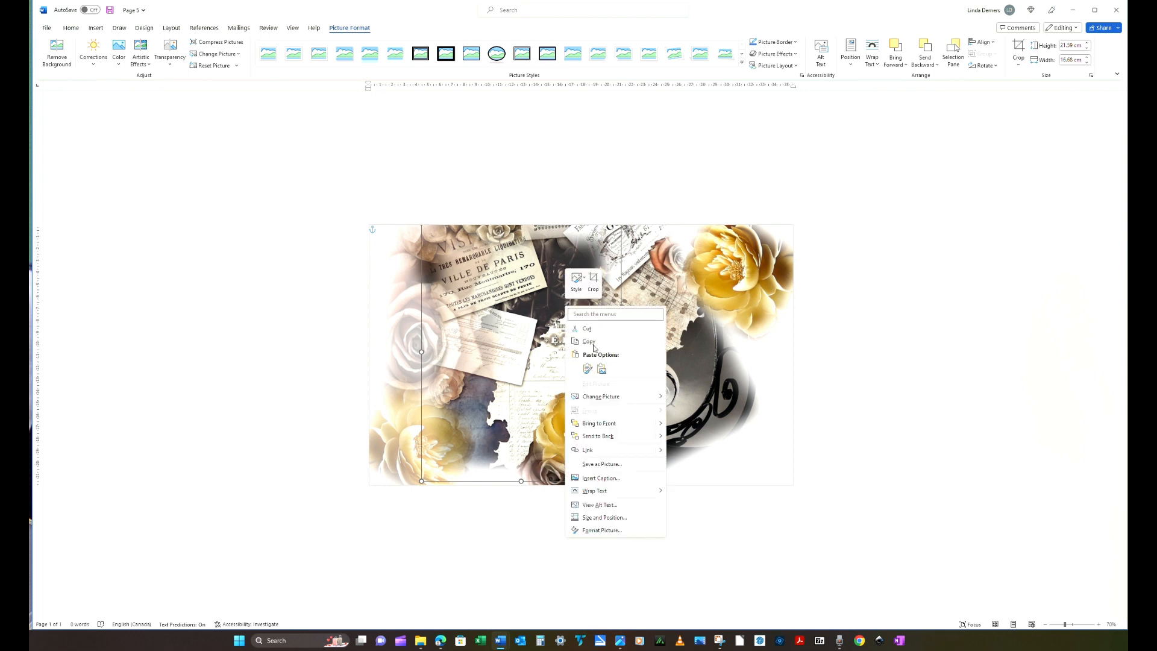
{"action": "left_click", "coordinate": [589, 341]}
{"action": "right_click", "coordinate": [554, 300]}
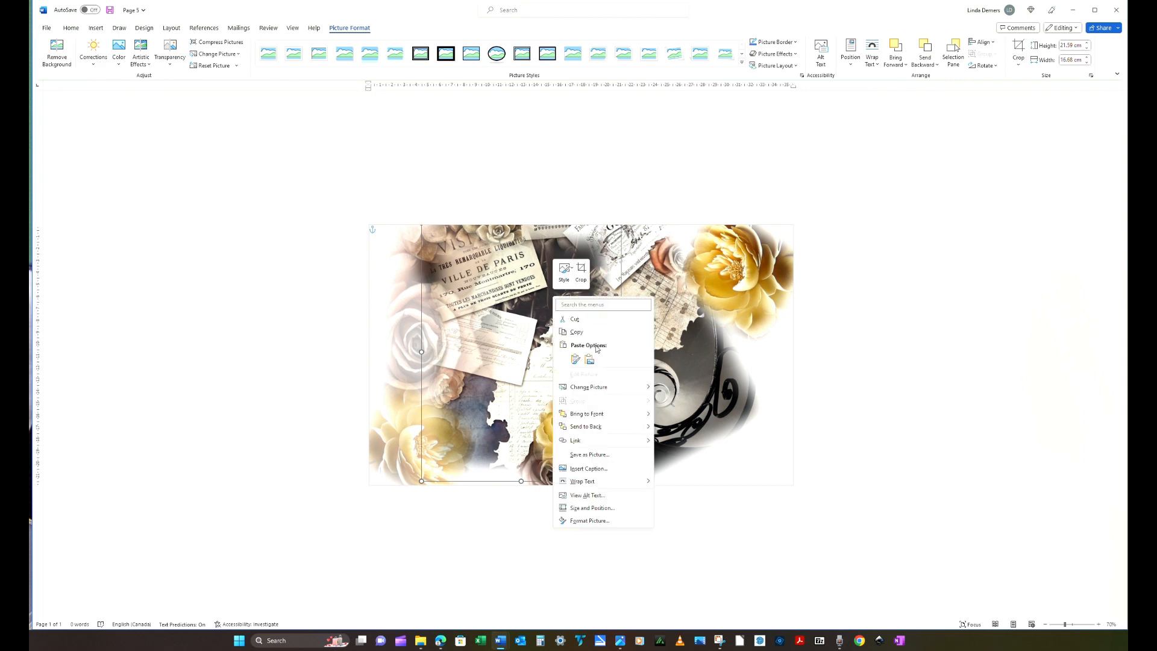
{"action": "left_click", "coordinate": [575, 360]}
{"action": "left_click_drag", "start_coordinate": [560, 308], "coordinate": [643, 304]}
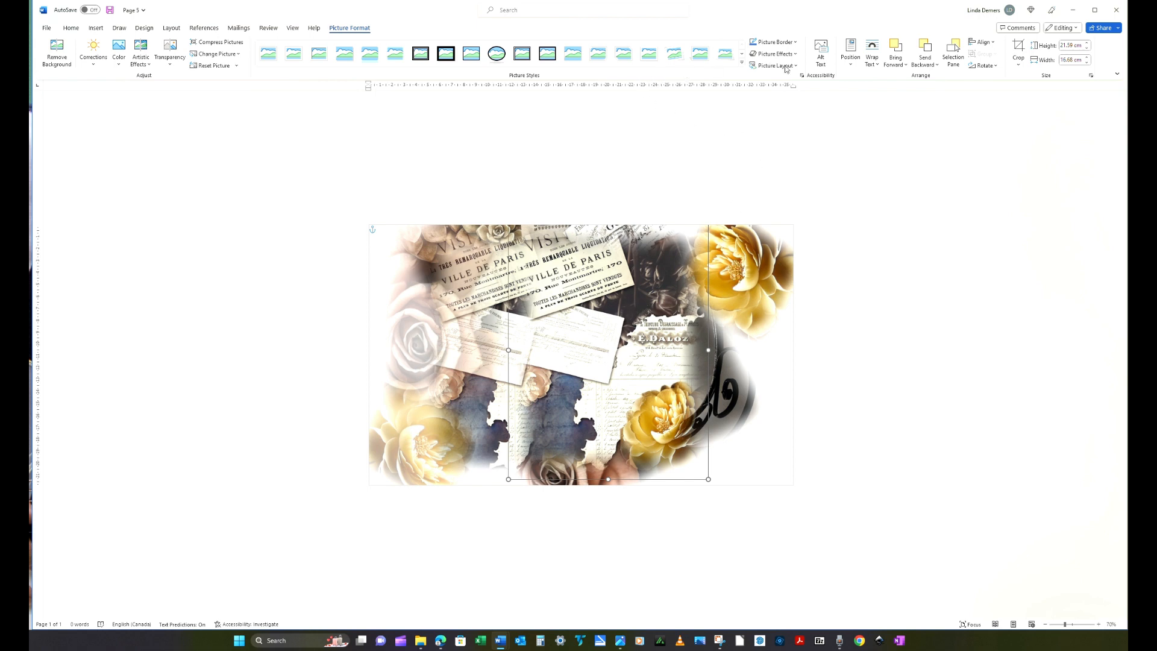
- Crop the collage copy to its upper right part with the dark flowers, about 10.2 cm high by 8.9 cm wide
{"action": "left_click", "coordinate": [1018, 48]}
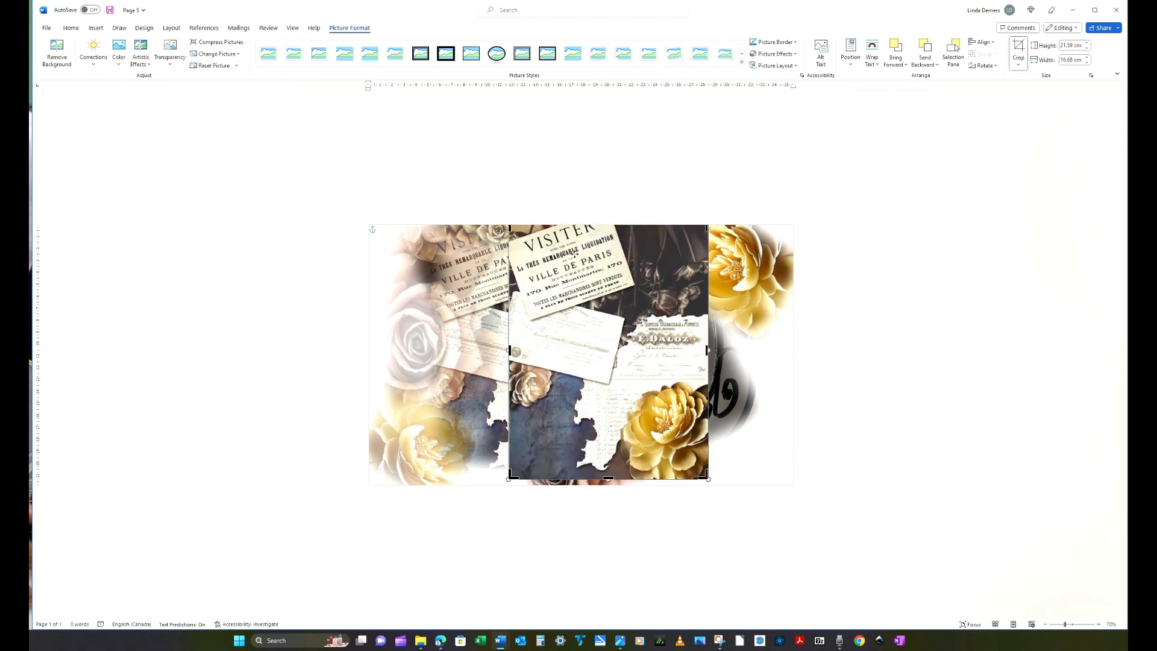
{"action": "left_click_drag", "start_coordinate": [509, 350], "coordinate": [603, 368]}
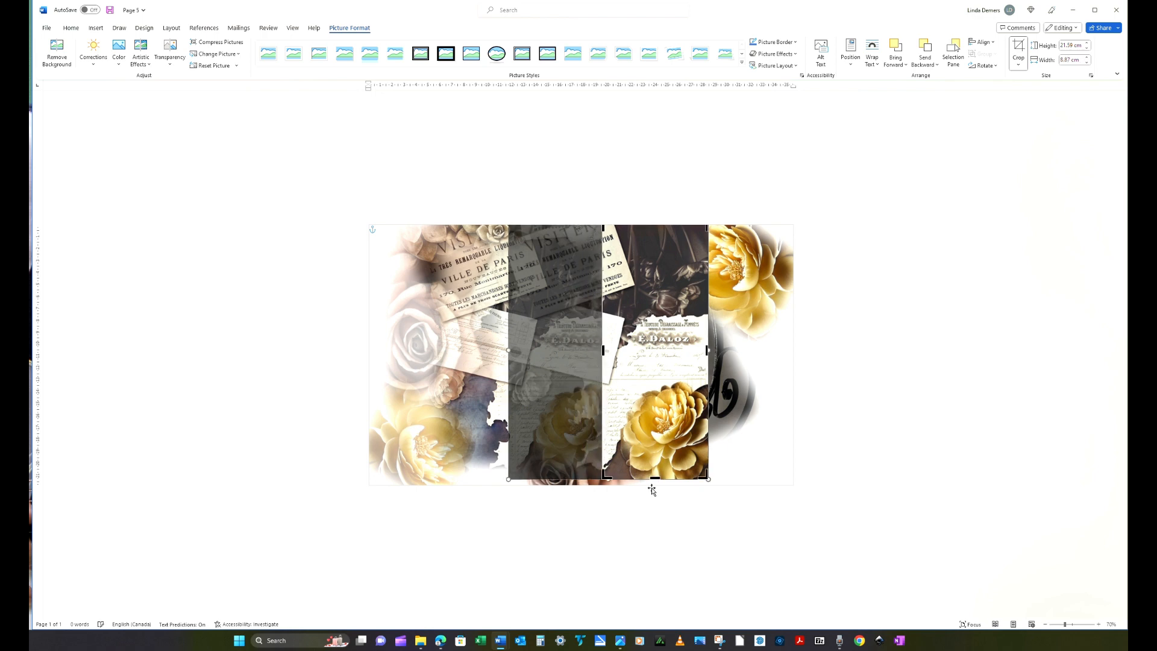
{"action": "left_click_drag", "start_coordinate": [655, 478], "coordinate": [661, 344]}
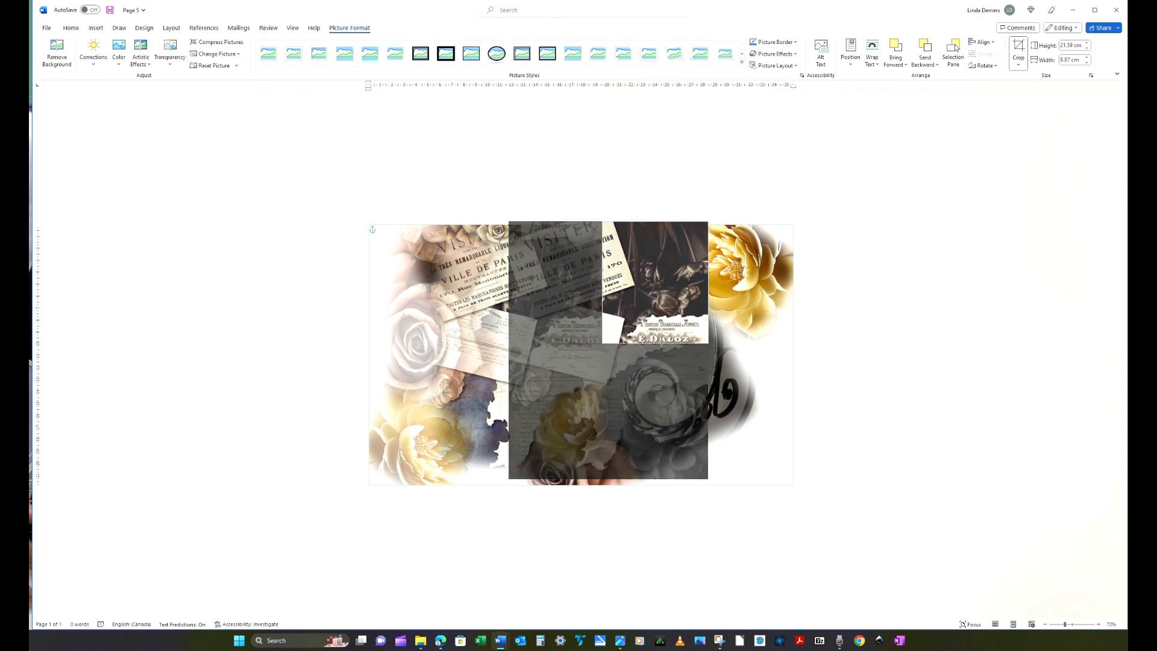
{"action": "left_click", "coordinate": [731, 380]}
- Move the dark-flower crop to the page's lower right corner and enlarge it to about 18.3 cm high by 15.9 cm wide
{"action": "left_click_drag", "start_coordinate": [660, 283], "coordinate": [735, 433]}
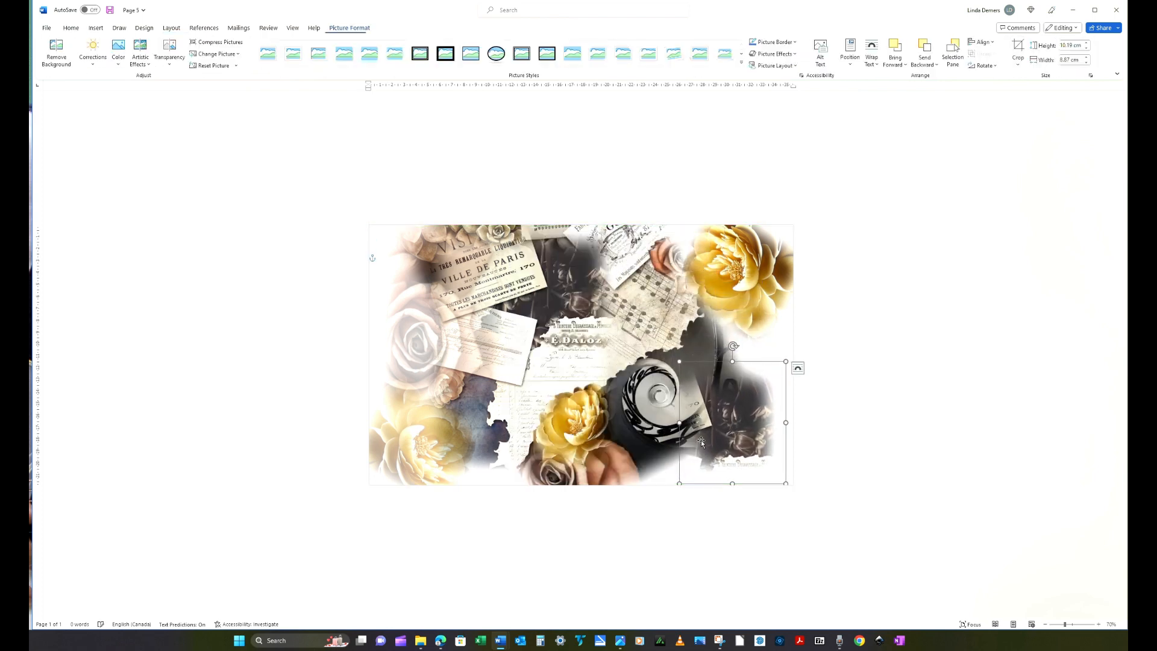
{"action": "left_click_drag", "start_coordinate": [678, 361], "coordinate": [595, 264]}
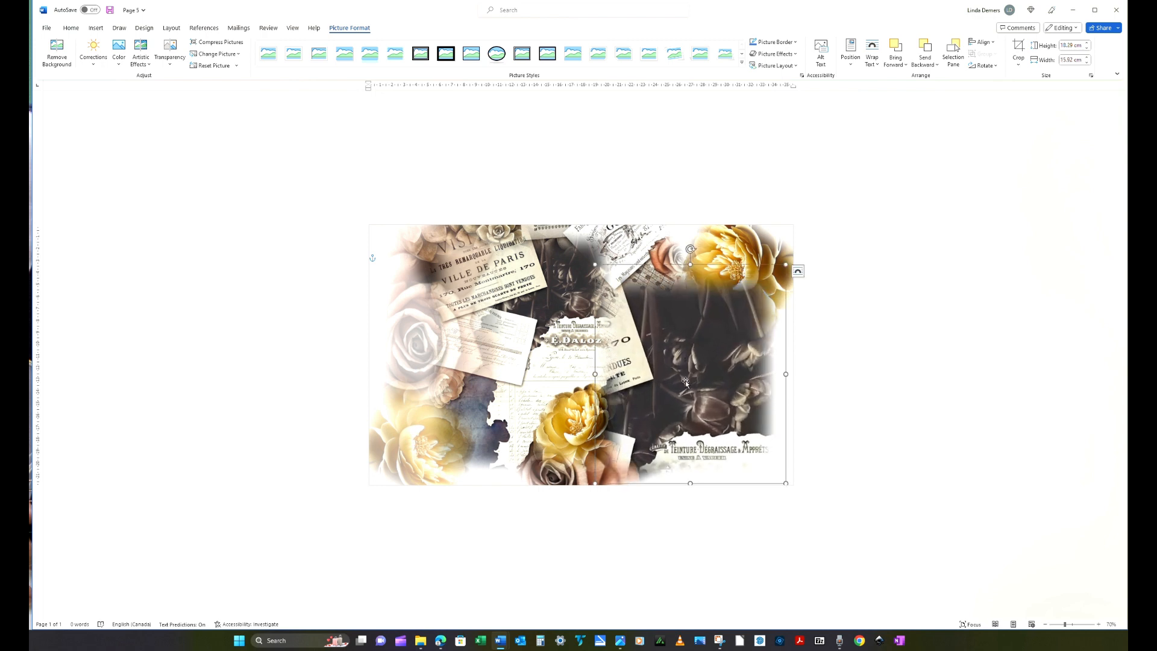
{"action": "mouse_move", "coordinate": [686, 381]}
{"action": "left_mouse_down"}
{"action": "mouse_move", "coordinate": [709, 441]}
{"action": "mouse_move", "coordinate": [764, 424]}
{"action": "mouse_move", "coordinate": [718, 370]}
{"action": "mouse_move", "coordinate": [685, 391]}
{"action": "mouse_move", "coordinate": [702, 393]}
{"action": "left_mouse_up"}
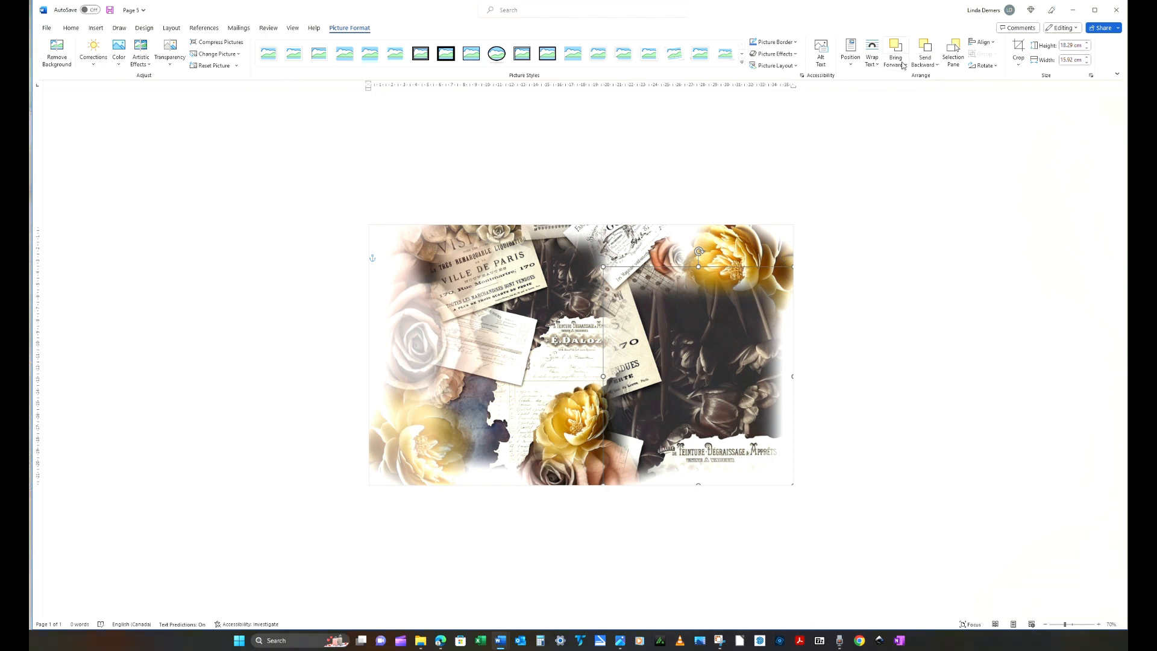
- Send the enlarged dark-flower crop to the back, behind the swirl and the yellow flower
{"action": "left_click", "coordinate": [925, 63]}
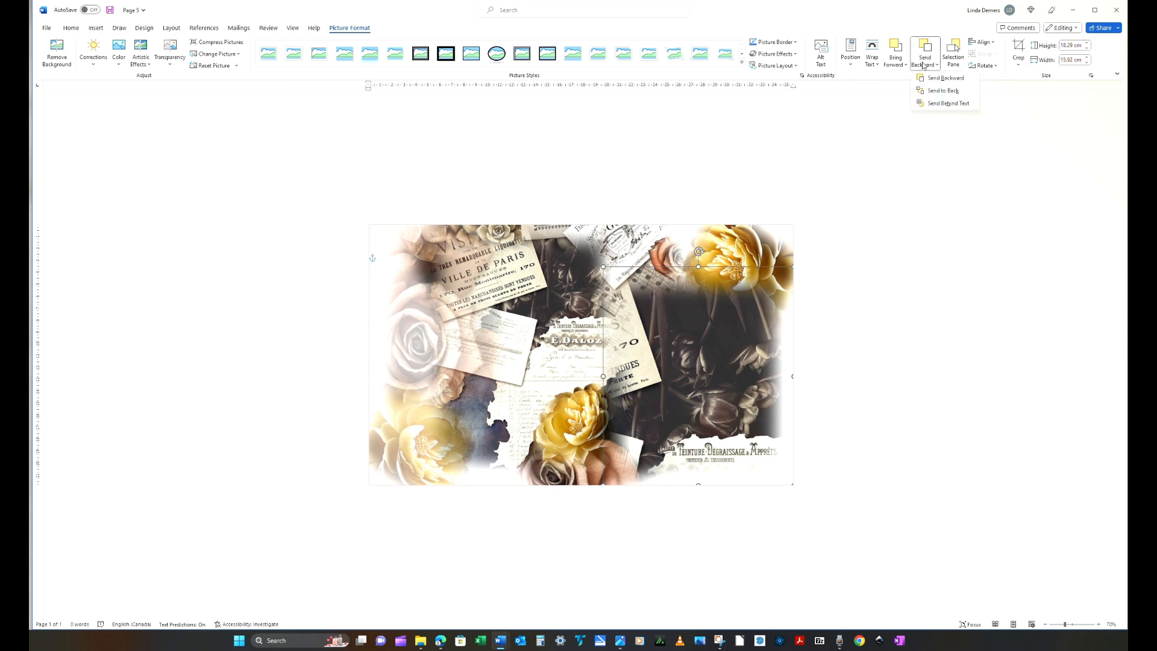
{"action": "left_click", "coordinate": [936, 91]}
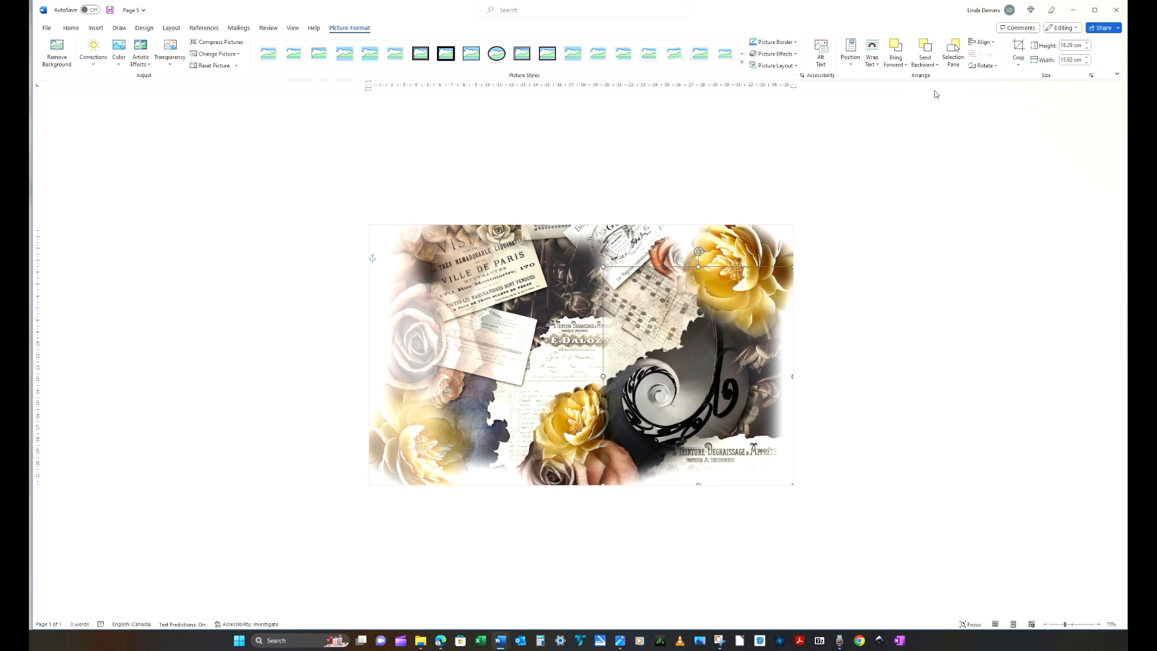
{"action": "left_click", "coordinate": [918, 499]}
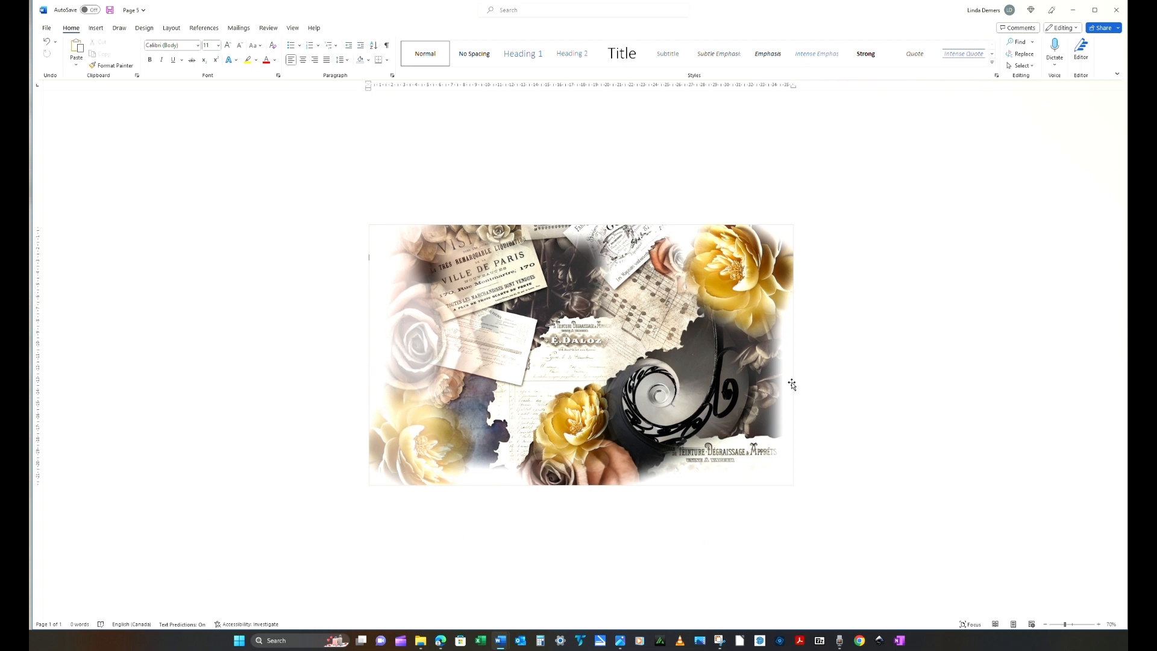
- Duplicate the faded rose and place the copy over the black swirl on the page's right side
{"action": "left_click", "coordinate": [414, 336]}
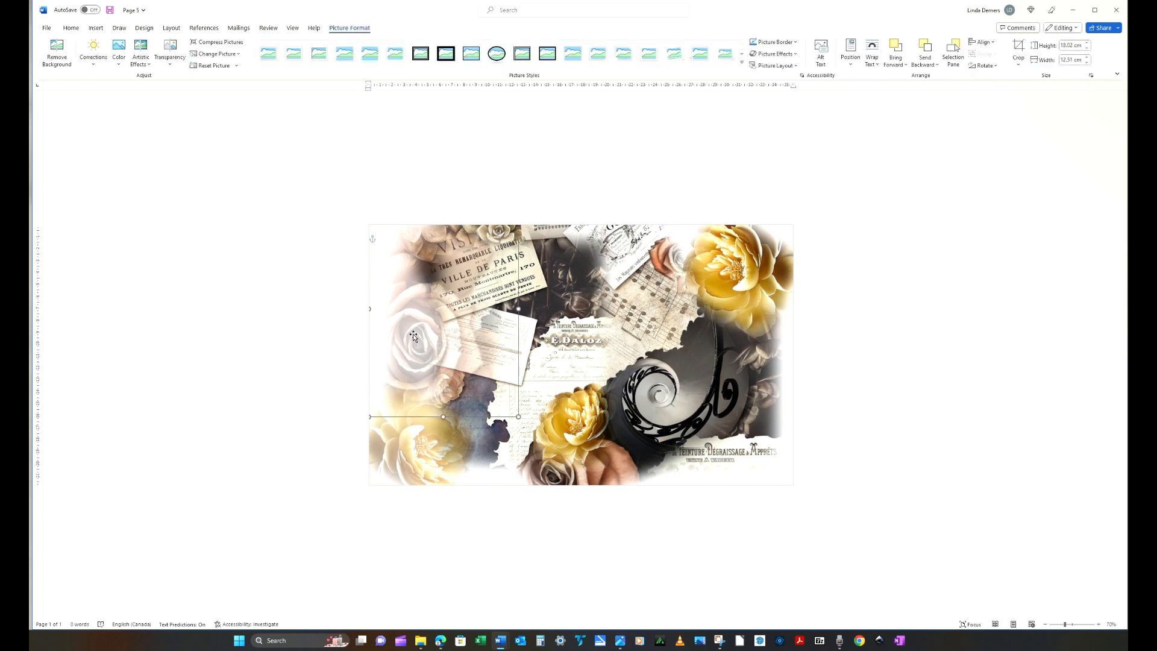
{"action": "right_click", "coordinate": [395, 320]}
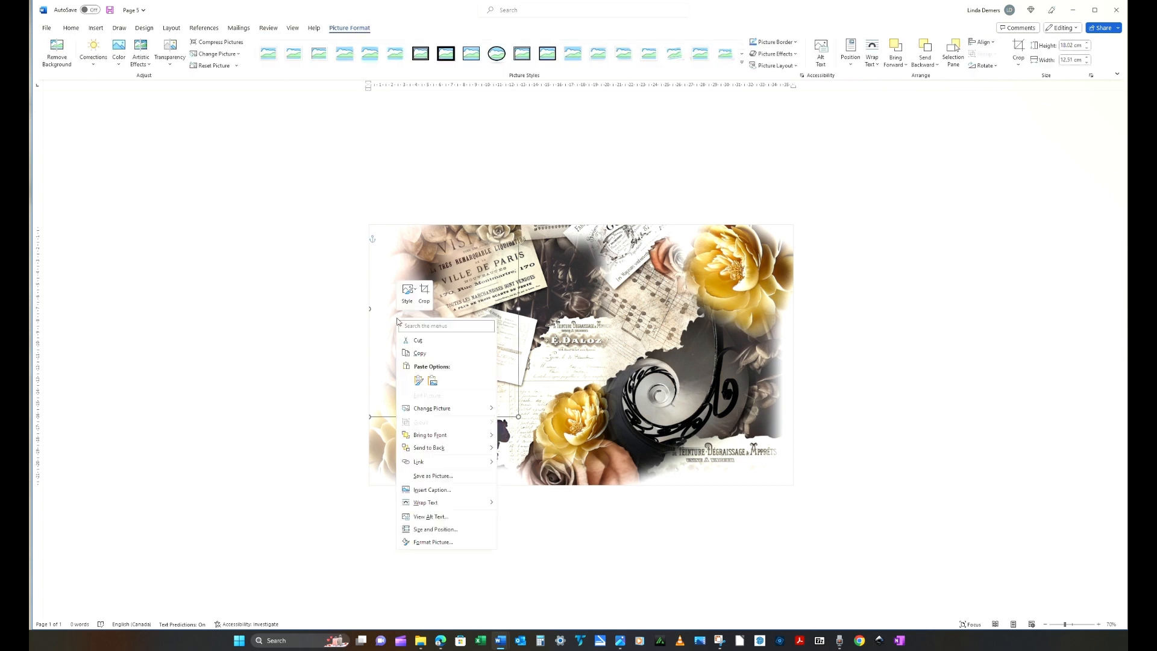
{"action": "left_click", "coordinate": [431, 356]}
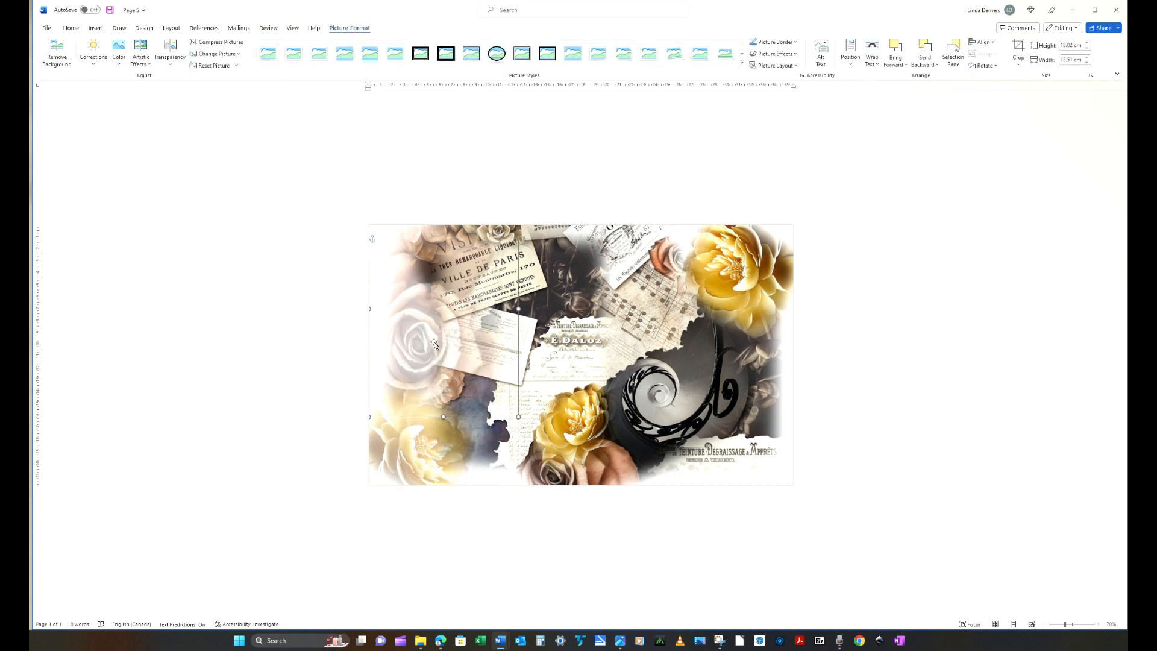
{"action": "right_click", "coordinate": [434, 343]}
{"action": "left_click", "coordinate": [456, 405]}
{"action": "left_click_drag", "start_coordinate": [437, 347], "coordinate": [672, 367]}
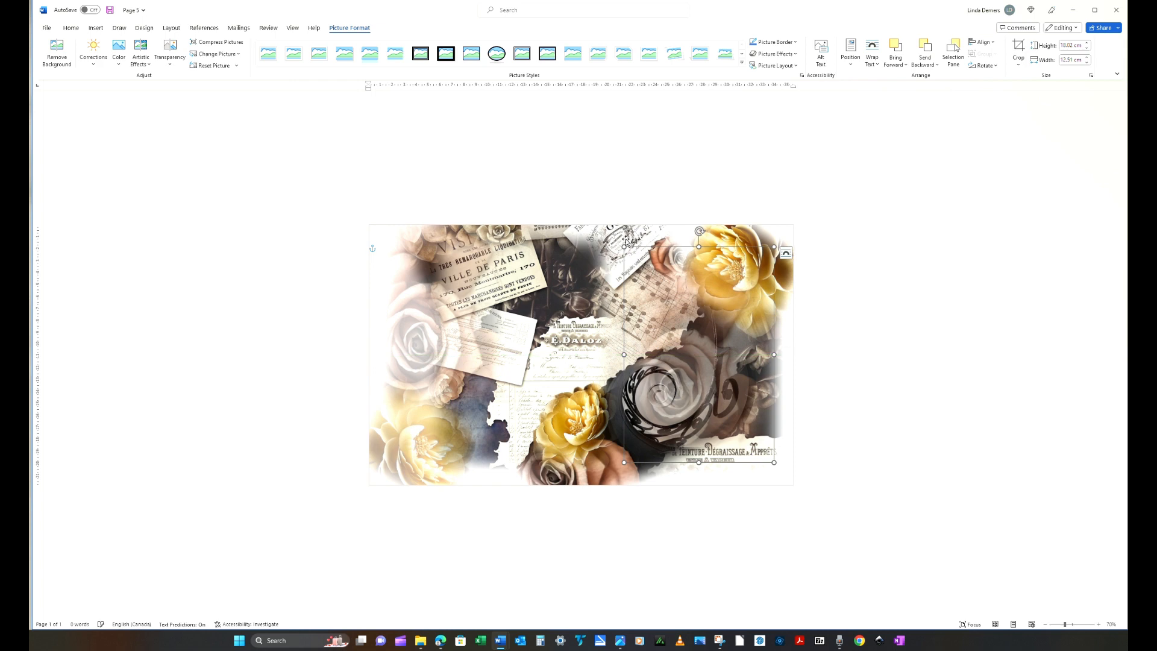
- Shrink the faded rose copy to about 7.8 cm high by 5.4 cm wide in the page's lower right corner and bring it to the front
{"action": "left_click_drag", "start_coordinate": [625, 247], "coordinate": [746, 441]}
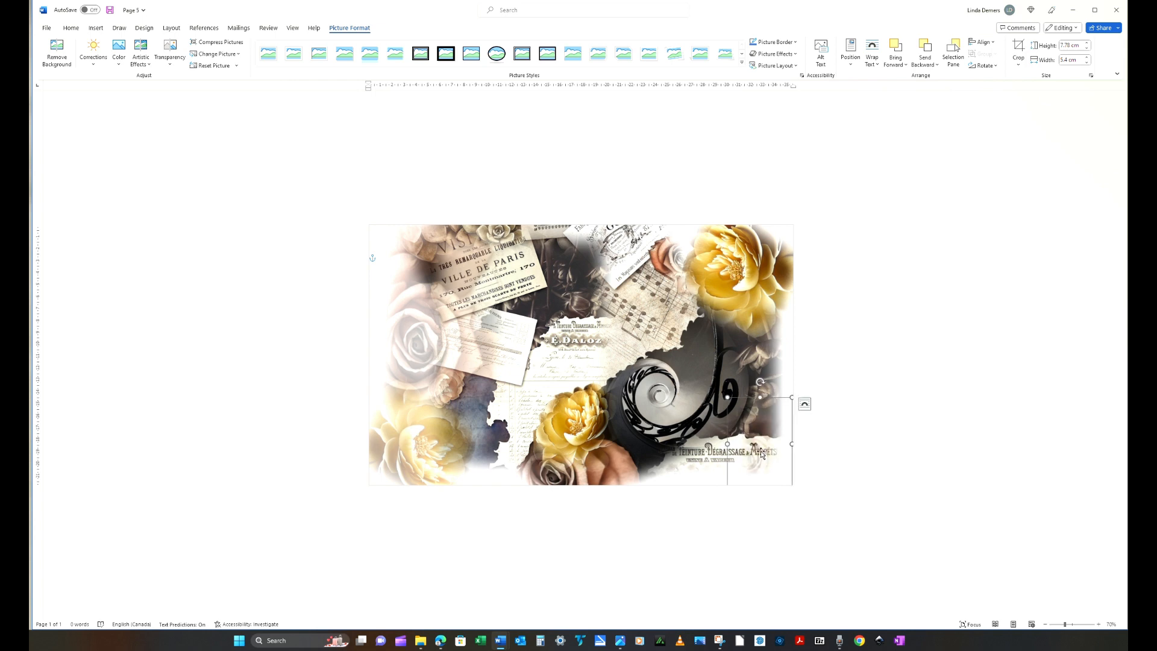
{"action": "left_click", "coordinate": [896, 62]}
{"action": "left_click", "coordinate": [911, 93]}
- Give the small corner rose the first transparency preset above fully opaque and rotate it nearly upside down
{"action": "left_click", "coordinate": [171, 61]}
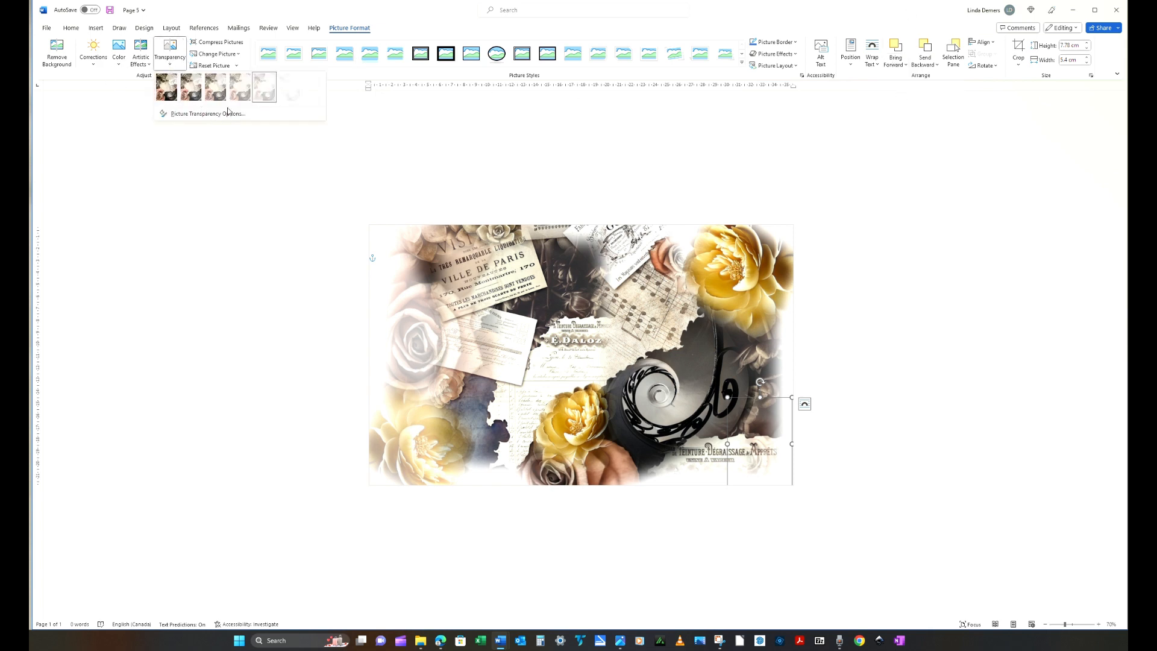
{"action": "left_click", "coordinate": [218, 92]}
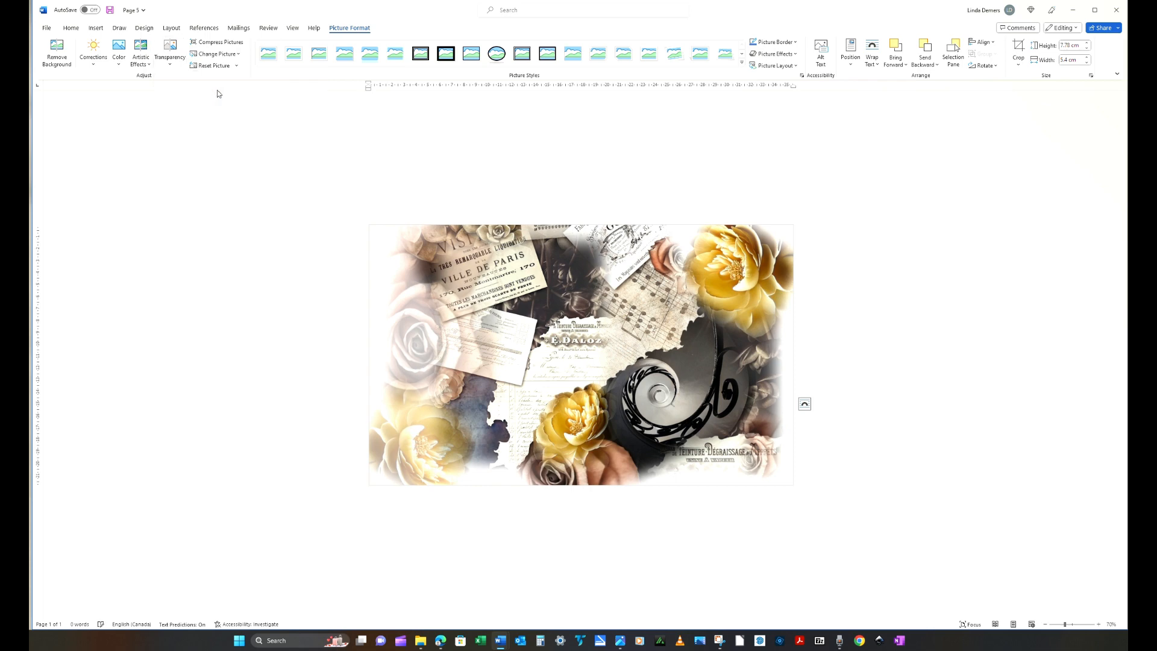
{"action": "left_click", "coordinate": [170, 57]}
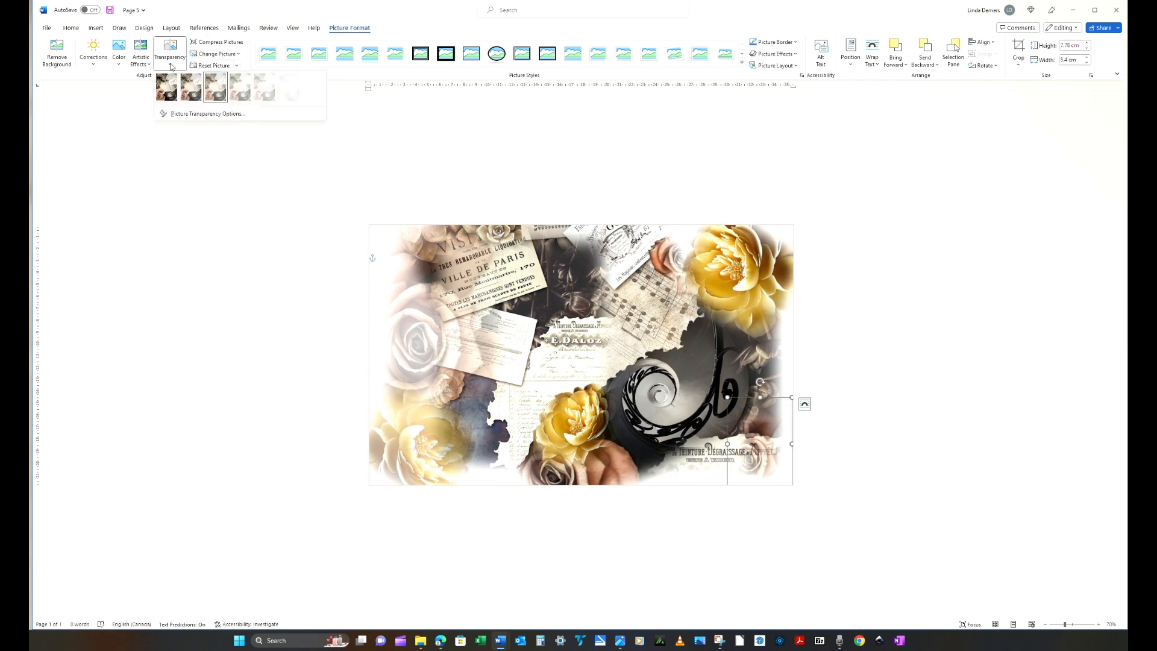
{"action": "left_click", "coordinate": [191, 89]}
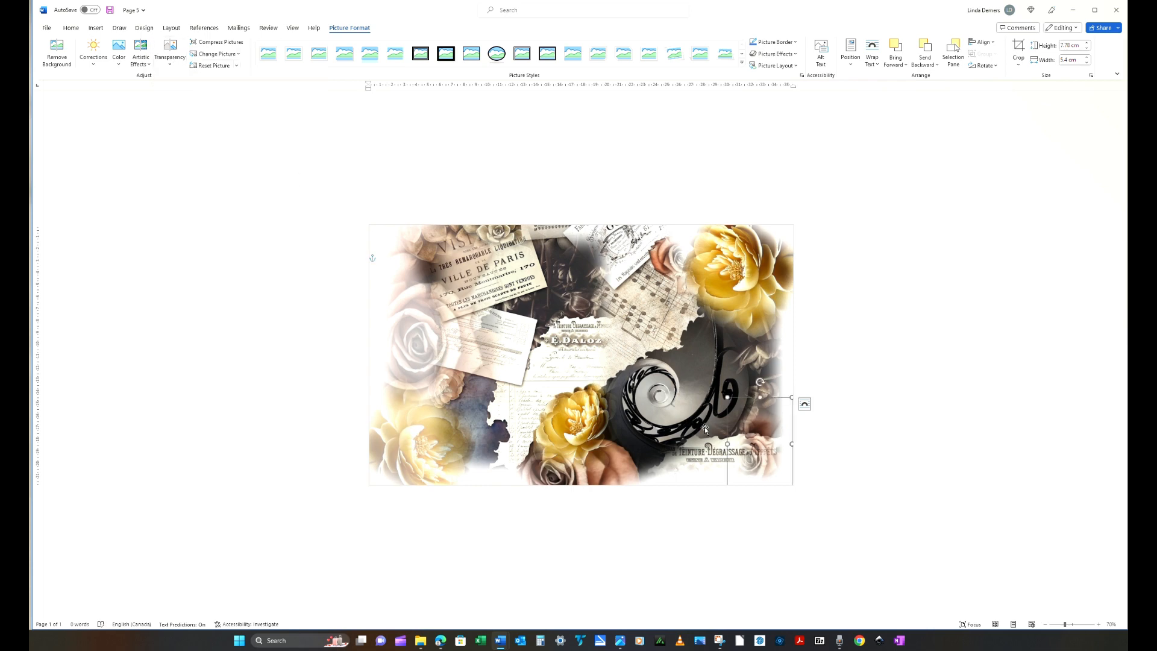
{"action": "left_click_drag", "start_coordinate": [759, 382], "coordinate": [772, 484]}
{"action": "left_click", "coordinate": [870, 473]}
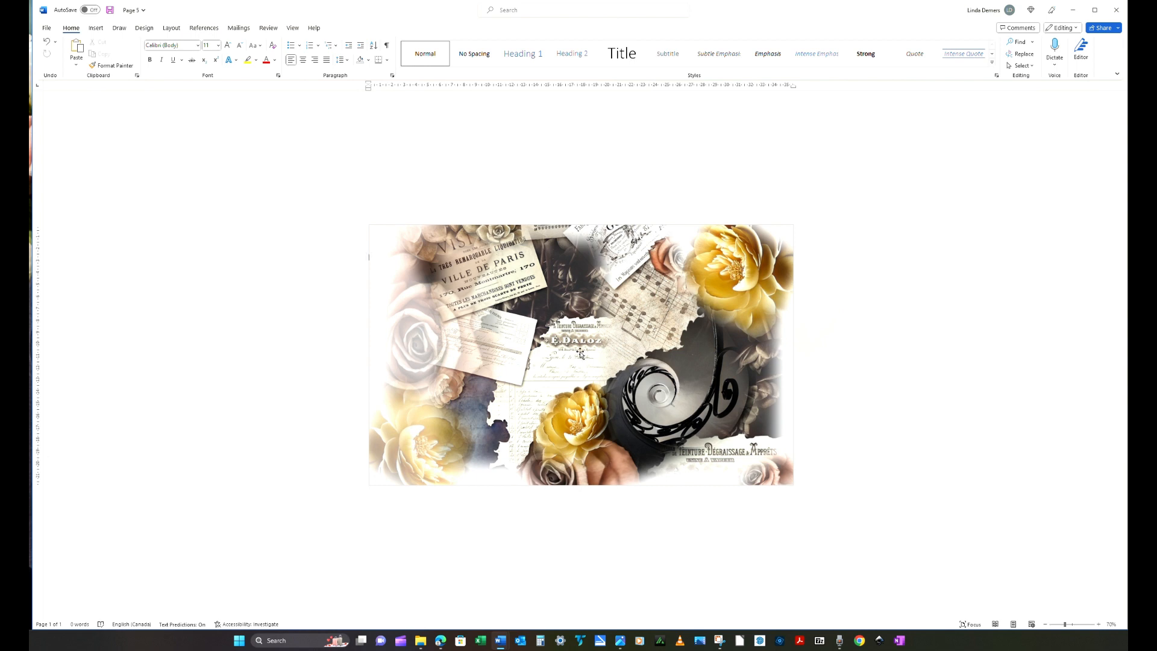
- Save the document under the new name Collage 6 in the 5 to 20 Pages folder
{"action": "left_click", "coordinate": [46, 28]}
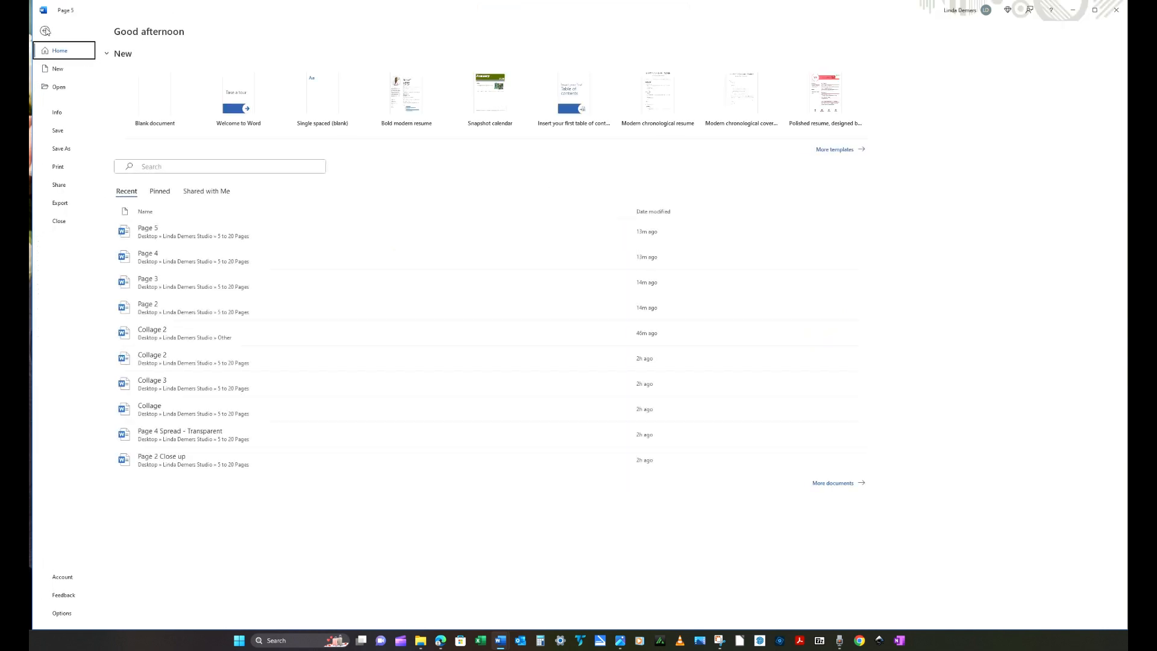
{"action": "left_click", "coordinate": [63, 149]}
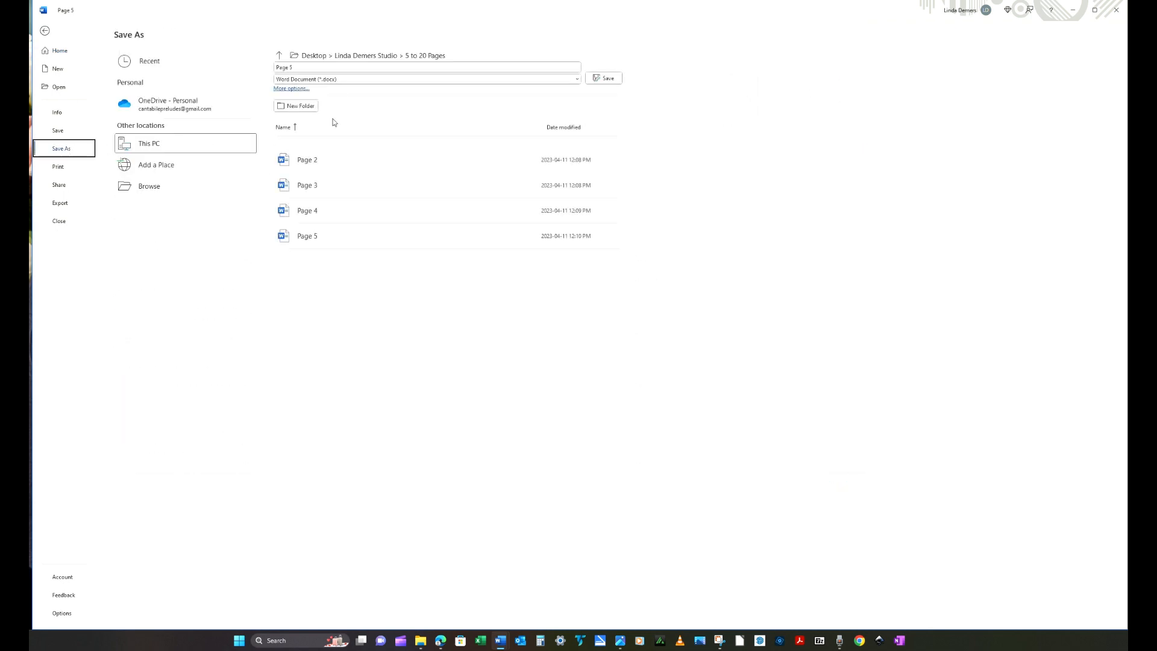
{"action": "left_click", "coordinate": [300, 68]}
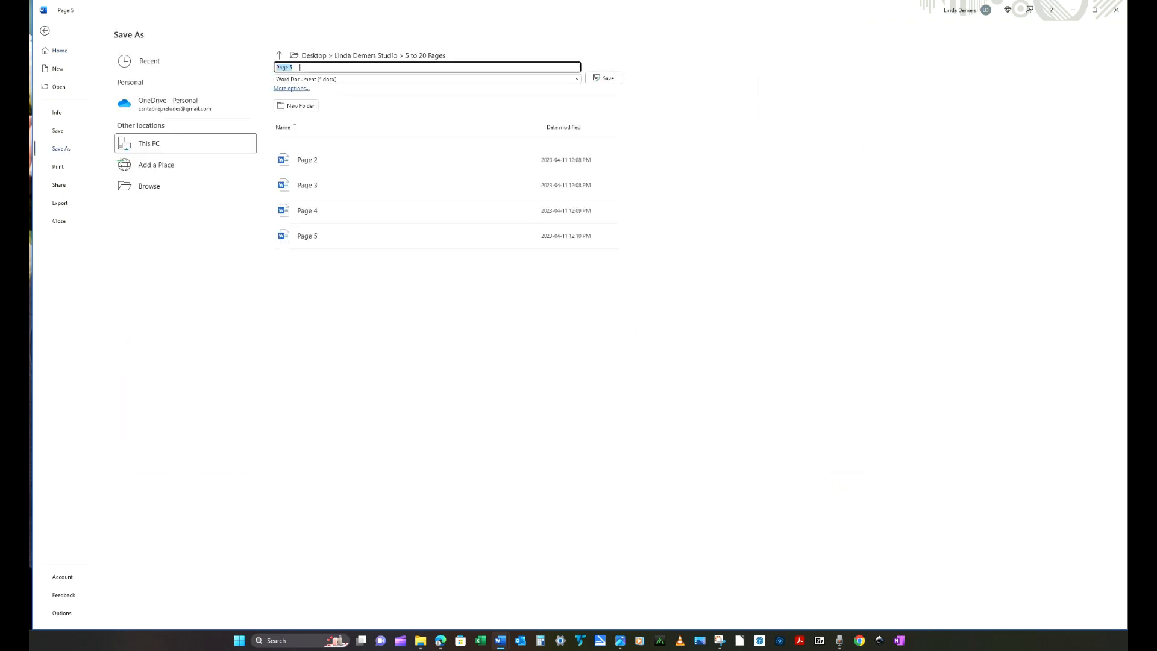
{"action": "type", "text": "Coll"}
{"action": "left_click", "coordinate": [609, 79]}
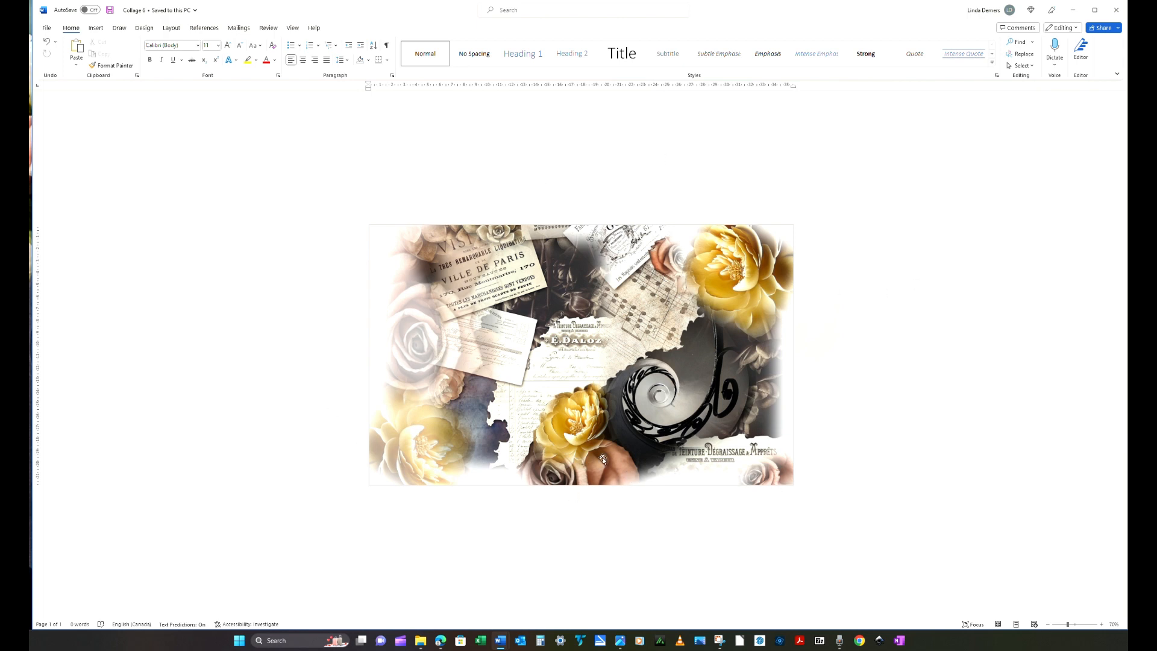
- Check the finished collage in the print preview and return to the document
{"action": "left_click", "coordinate": [45, 29]}
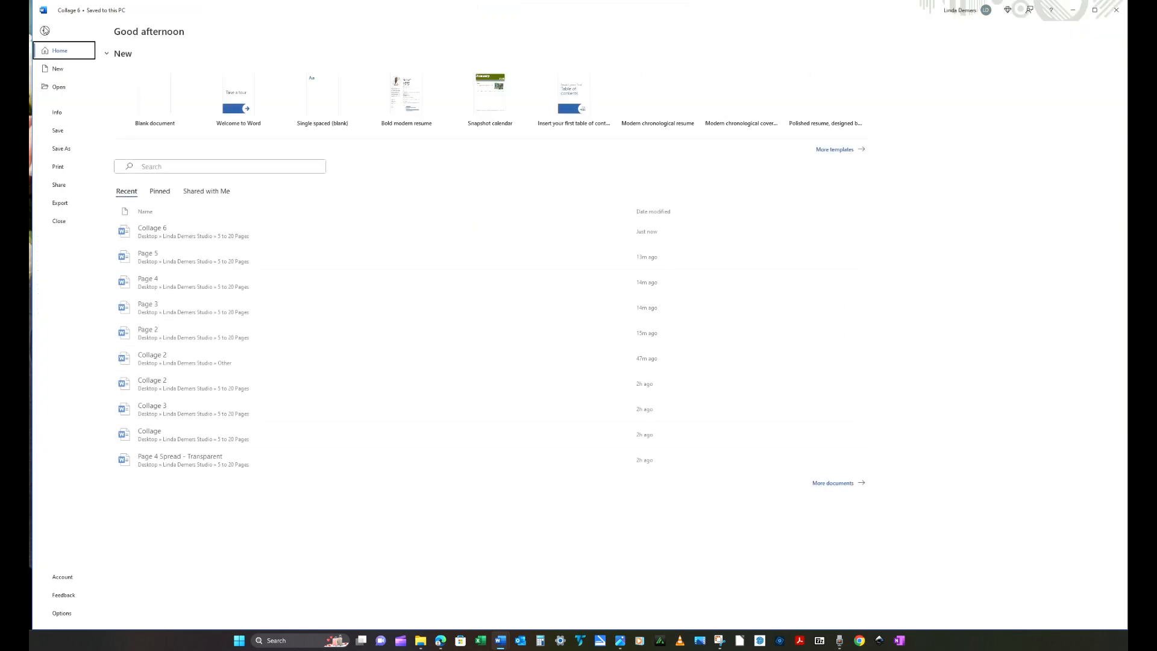
{"action": "left_click", "coordinate": [58, 169]}
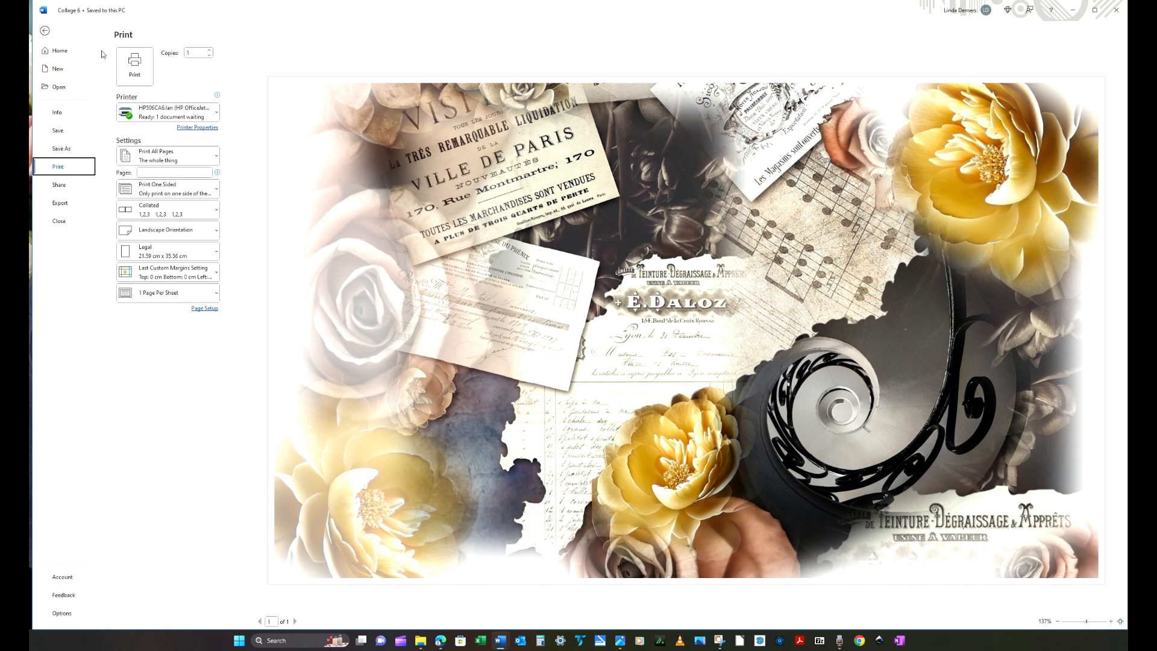
{"action": "left_click", "coordinate": [45, 32]}
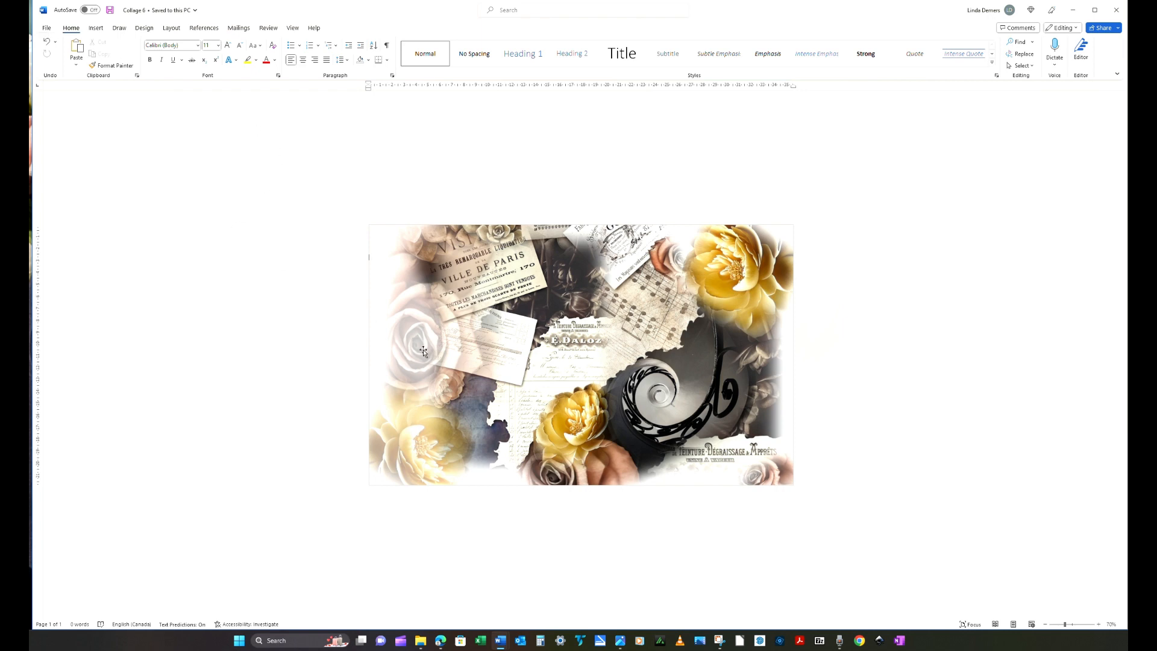
- Set the brightness of the ephemera collage picture at the page's centre to 37% with the picture correction options
{"action": "left_click", "coordinate": [576, 349]}
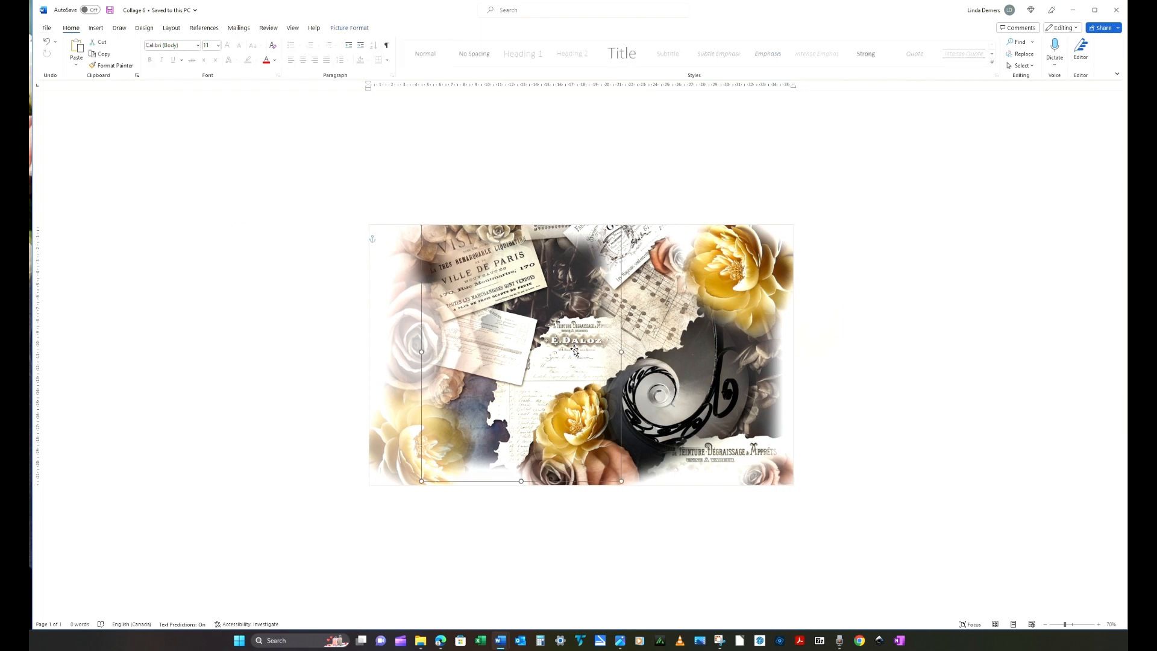
{"action": "left_click", "coordinate": [356, 29]}
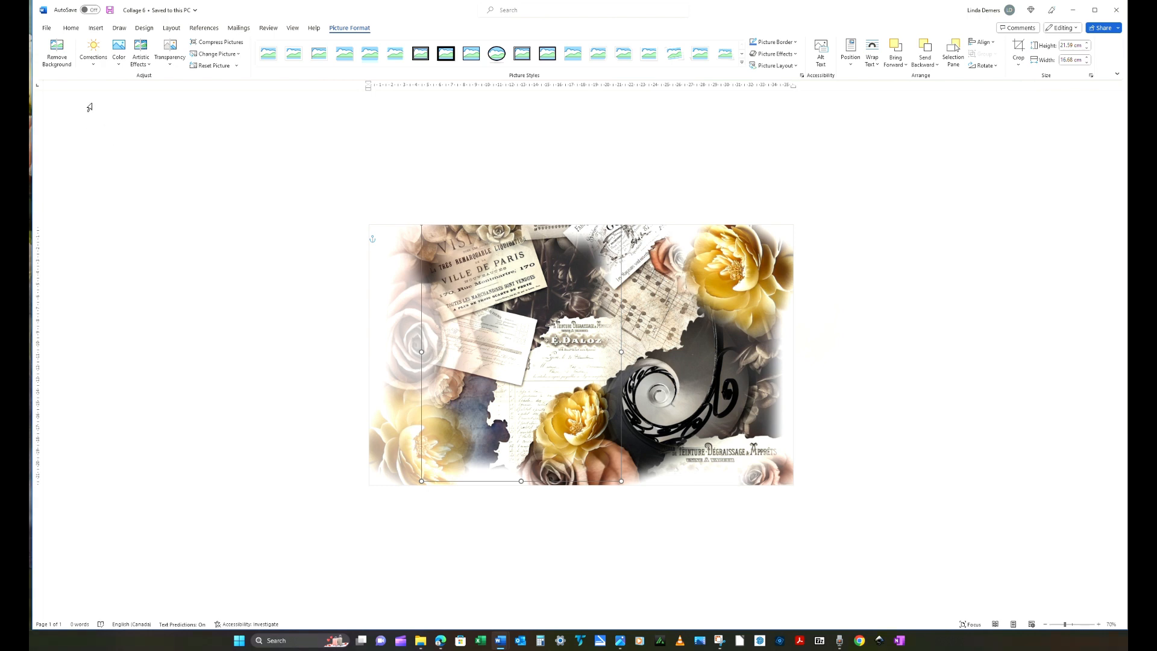
{"action": "left_click", "coordinate": [94, 61]}
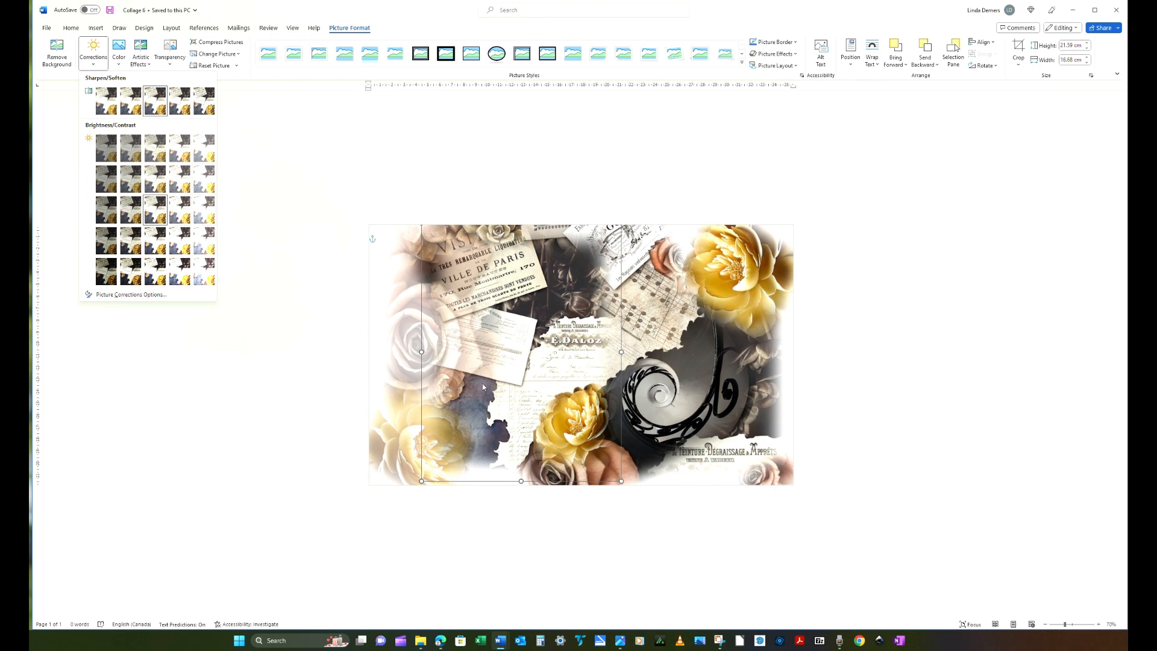
{"action": "left_click", "coordinate": [577, 360]}
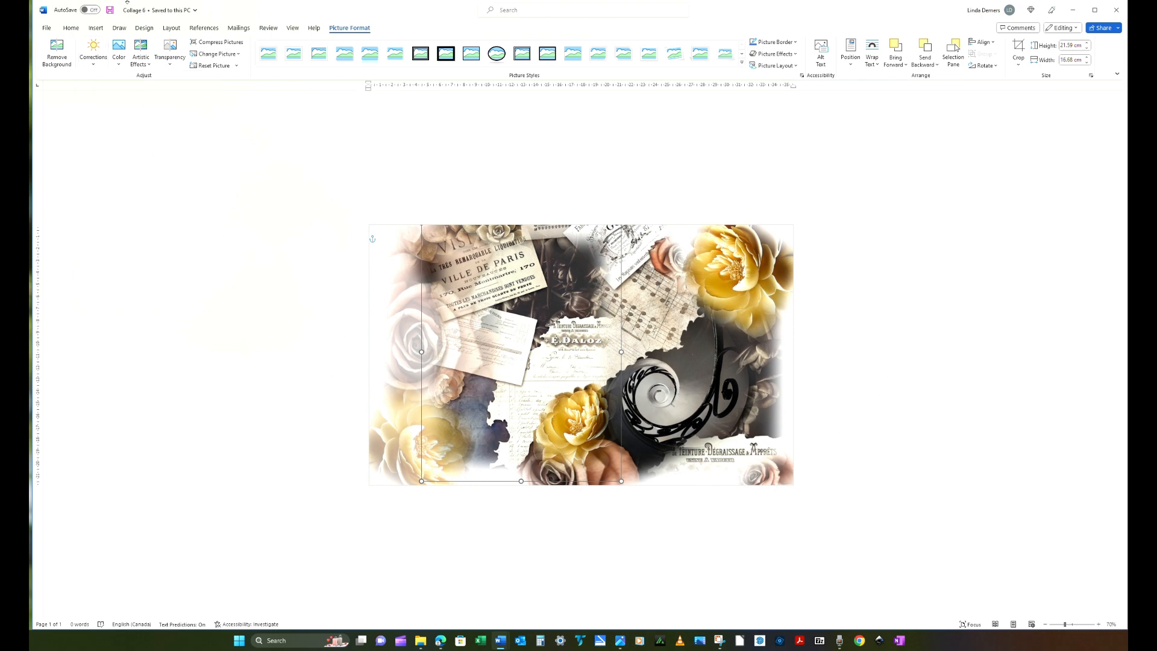
{"action": "left_click", "coordinate": [94, 53]}
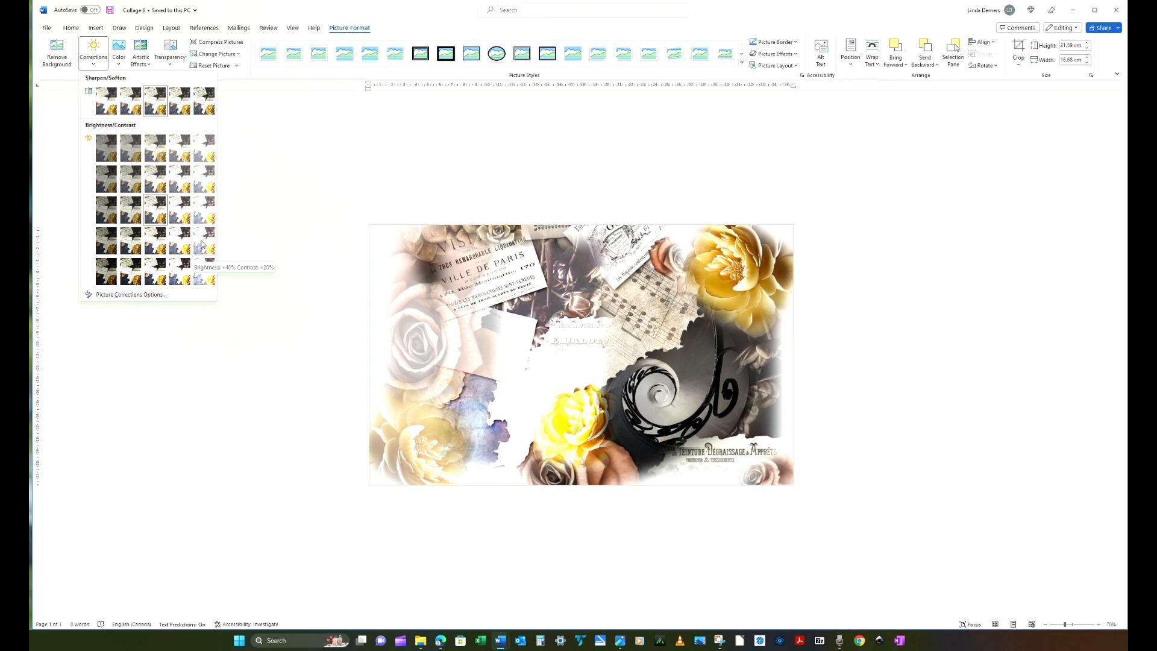
{"action": "left_click", "coordinate": [128, 295]}
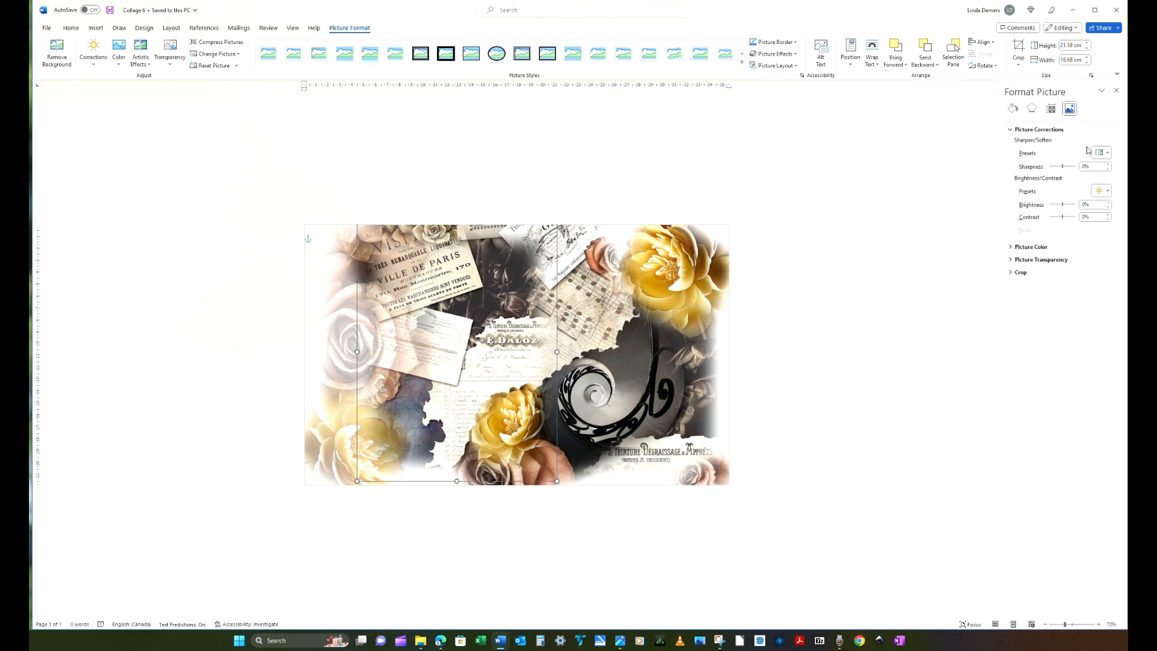
{"action": "mouse_move", "coordinate": [1062, 207]}
{"action": "left_mouse_down"}
{"action": "mouse_move", "coordinate": [1071, 202]}
{"action": "mouse_move", "coordinate": [1049, 206]}
{"action": "left_mouse_up"}
{"action": "left_click_drag", "start_coordinate": [1053, 207], "coordinate": [1064, 206]}
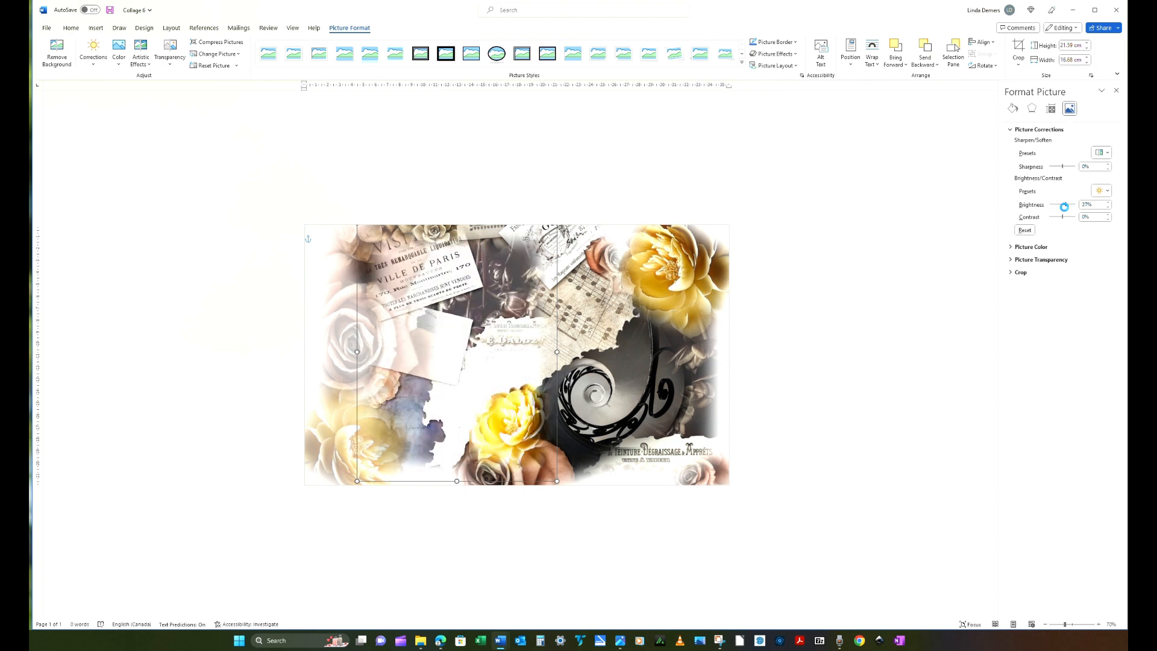
- Raise the brightness of the tilted music-sheet collage picture to 6%
{"action": "left_click", "coordinate": [609, 335]}
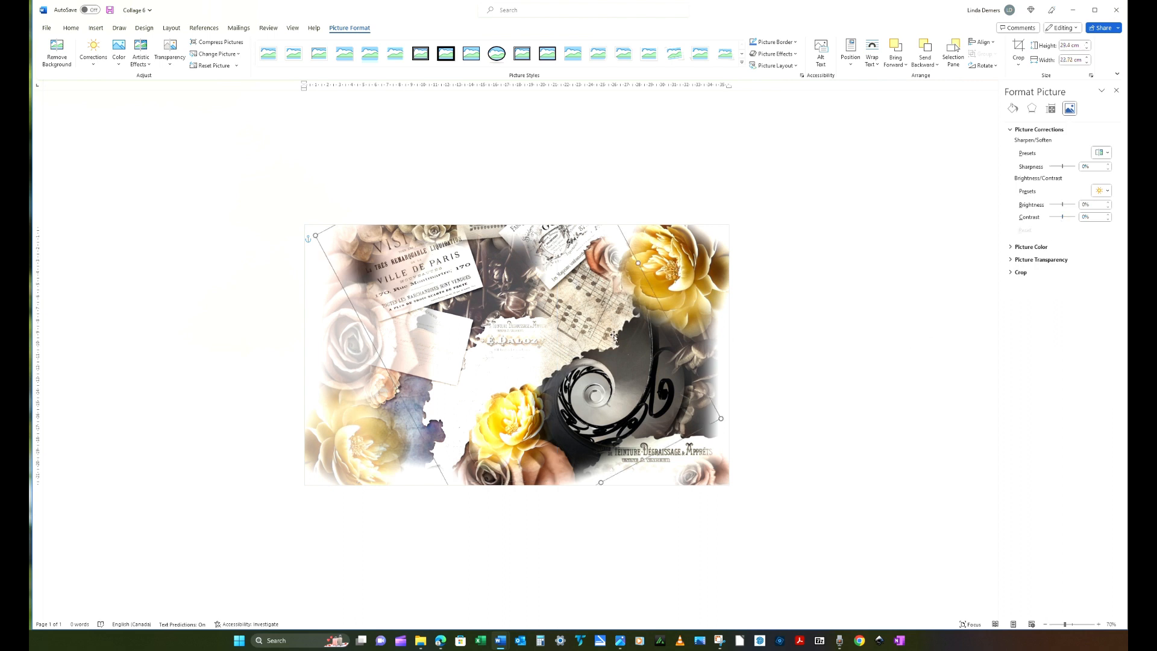
{"action": "left_click_drag", "start_coordinate": [1063, 207], "coordinate": [1064, 203]}
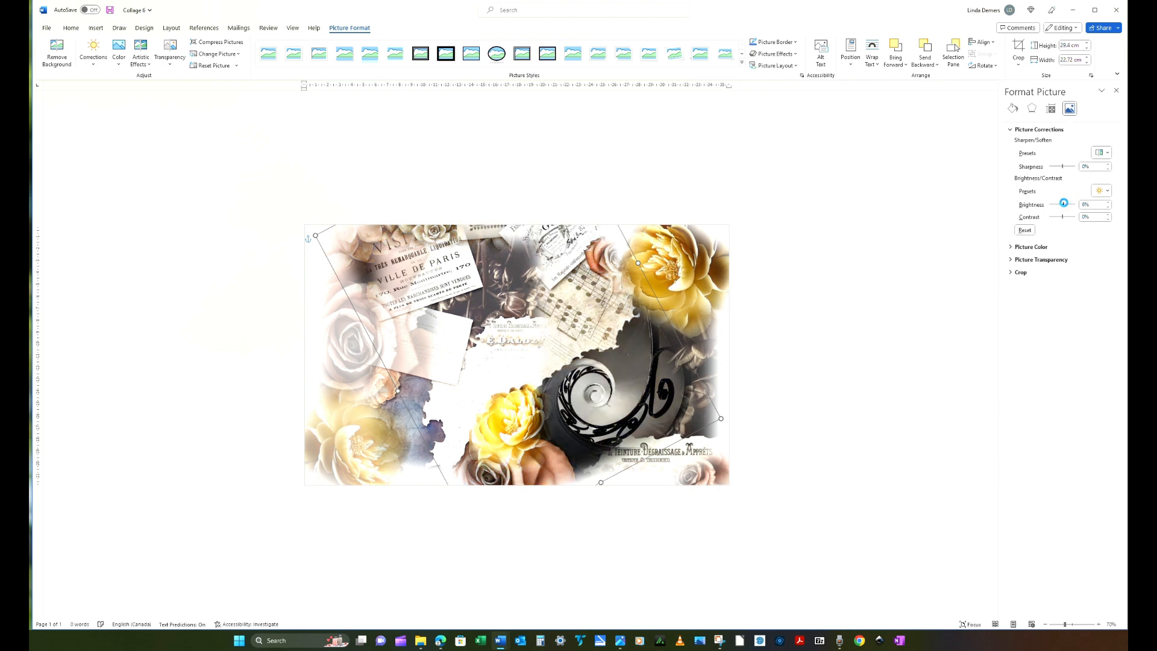
{"action": "left_click", "coordinate": [844, 513]}
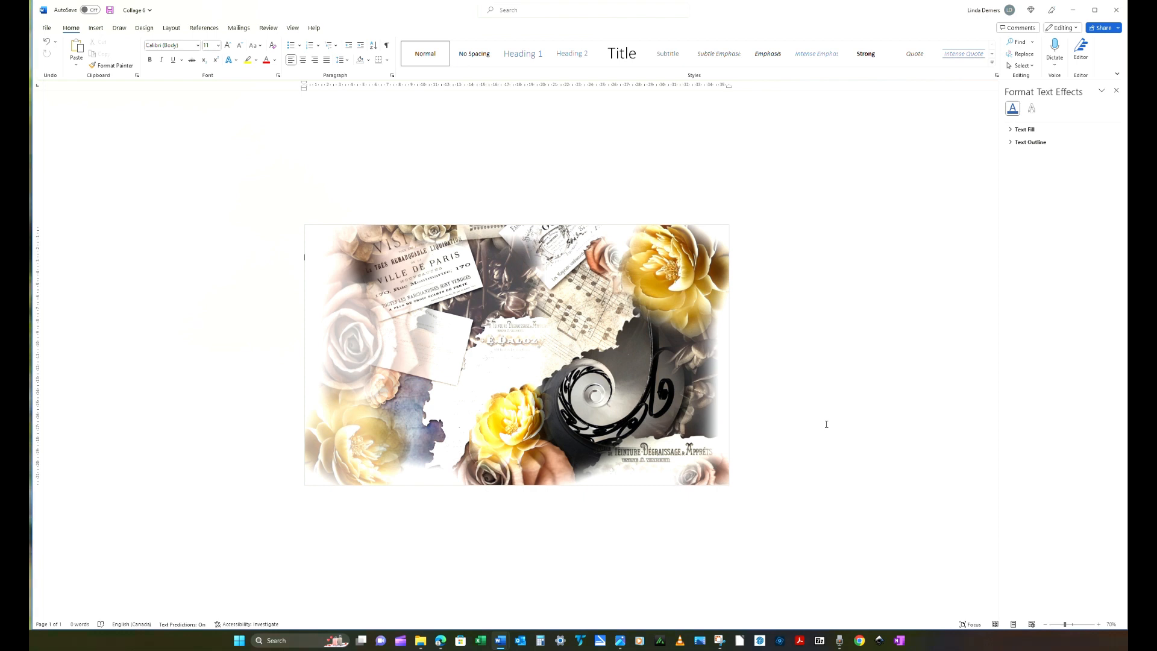
- Undo the brightness corrections and the earlier edits back to before the black swirl was placed
{"action": "key", "text": "ctrl+z"}
{"action": "key", "text": "ctrl+z"}
{"action": "key", "text": "ctrl+z"}
{"action": "key", "text": "ctrl+z"}
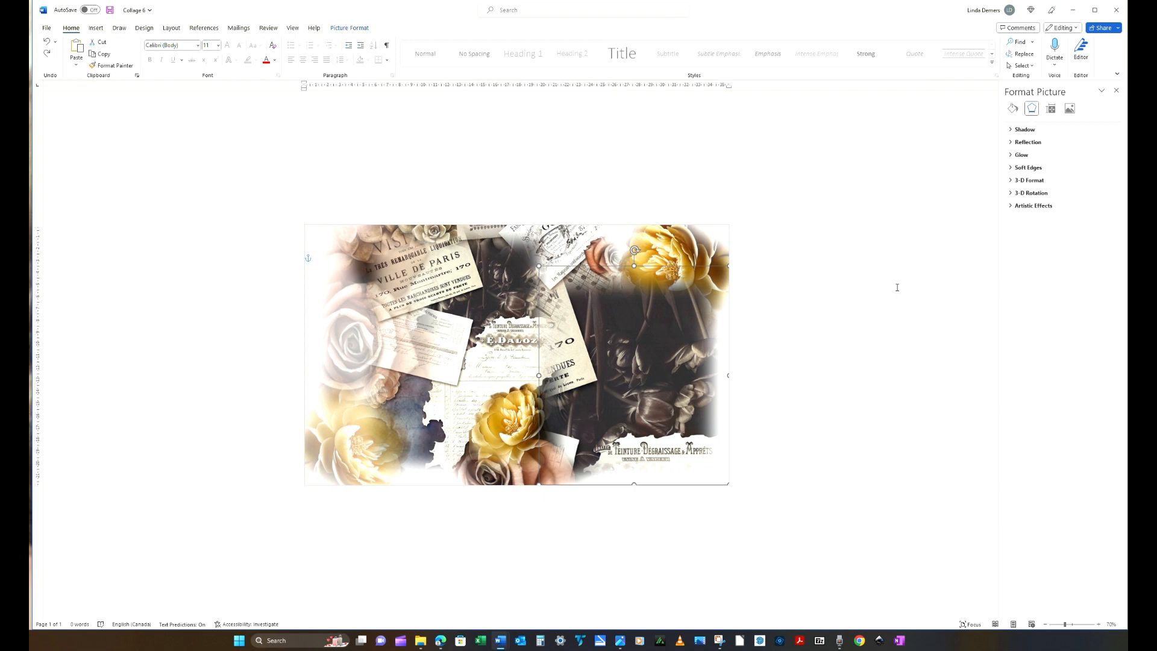
{"action": "left_click", "coordinate": [890, 147]}
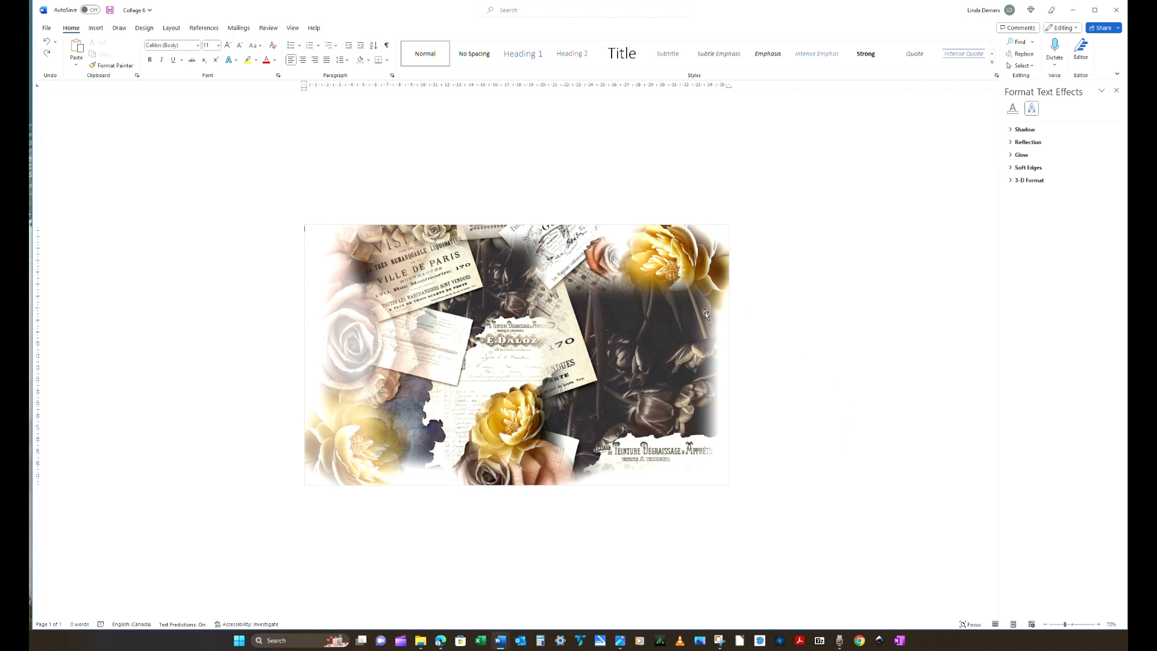
- Delete the two overlapping collage pictures from the middle of the page
{"action": "left_click", "coordinate": [500, 354]}
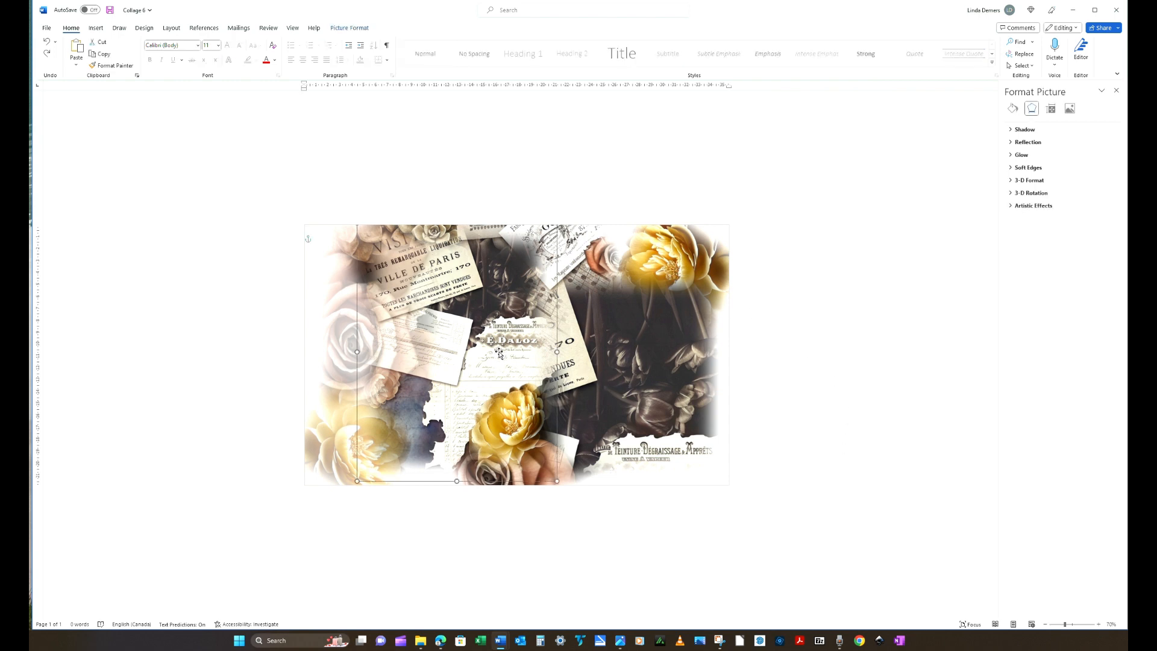
{"action": "key", "text": "Delete"}
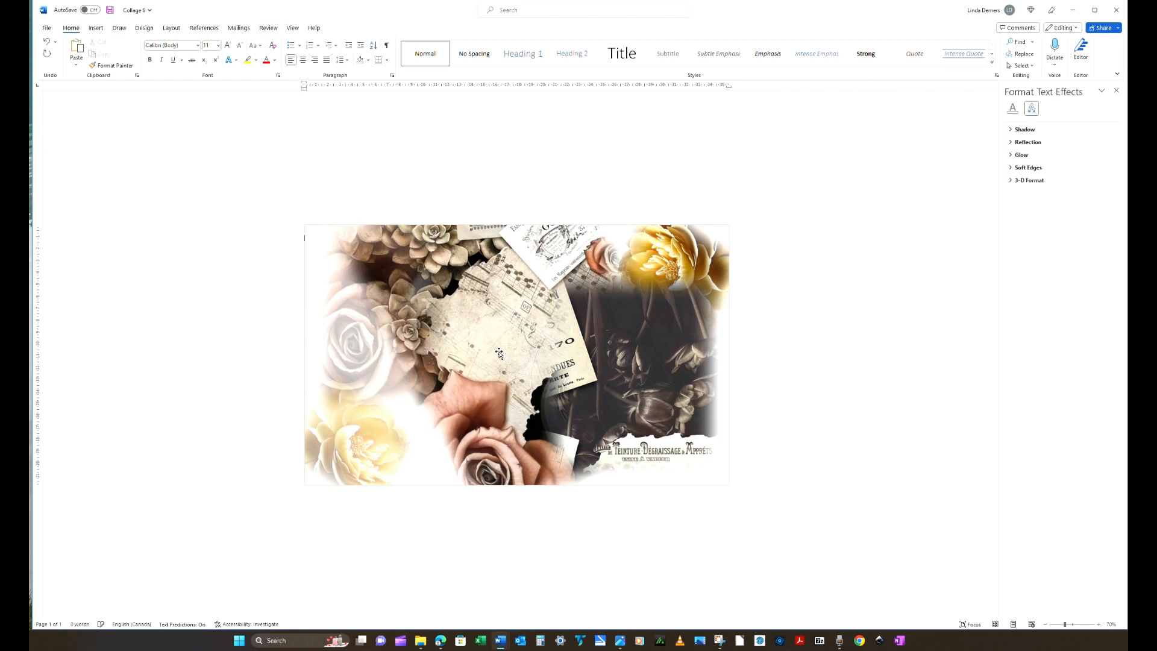
{"action": "left_click", "coordinate": [519, 354]}
{"action": "key", "text": "Delete"}
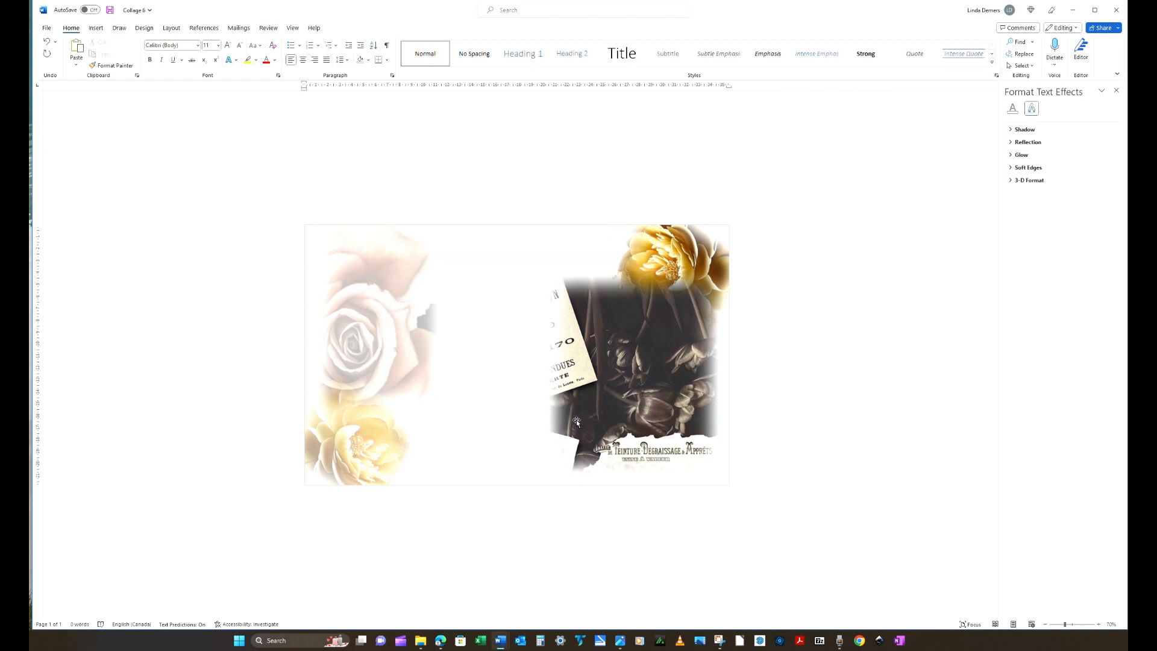
- Crop the left side off the dark-flower picture to about 11 cm wide and place it along the page's right edge
{"action": "mouse_move", "coordinate": [578, 368]}
{"action": "left_mouse_down"}
{"action": "mouse_move", "coordinate": [675, 386]}
{"action": "mouse_move", "coordinate": [639, 429]}
{"action": "mouse_move", "coordinate": [524, 502]}
{"action": "mouse_move", "coordinate": [518, 446]}
{"action": "mouse_move", "coordinate": [562, 367]}
{"action": "left_mouse_up"}
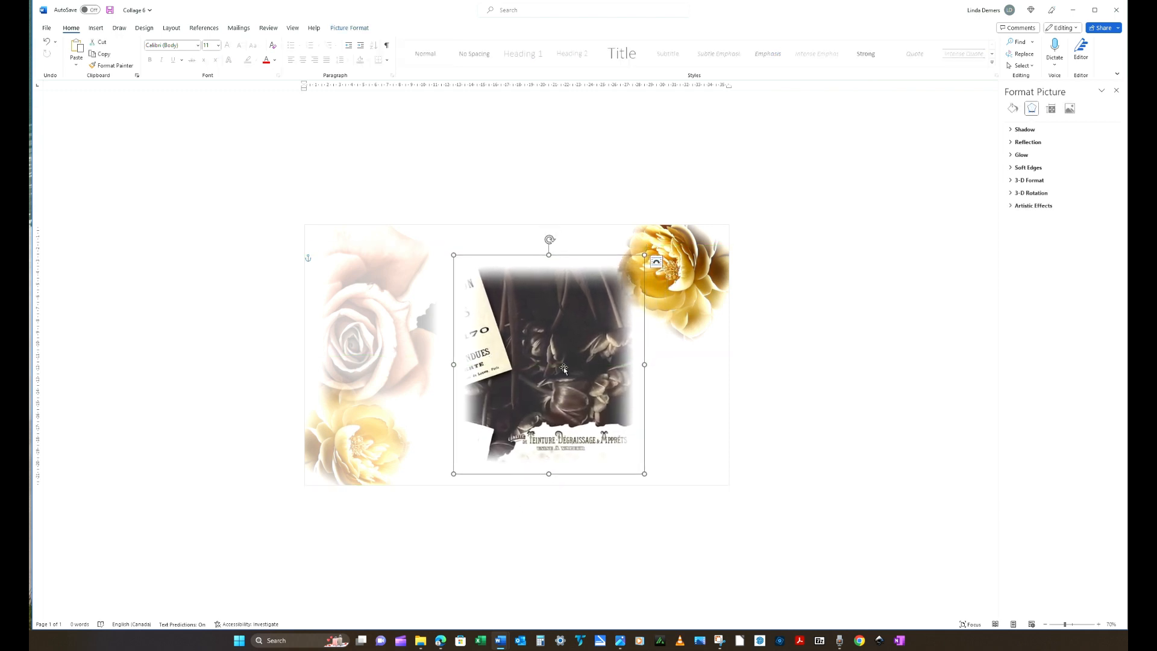
{"action": "left_click", "coordinate": [350, 29]}
{"action": "left_click", "coordinate": [1018, 49]}
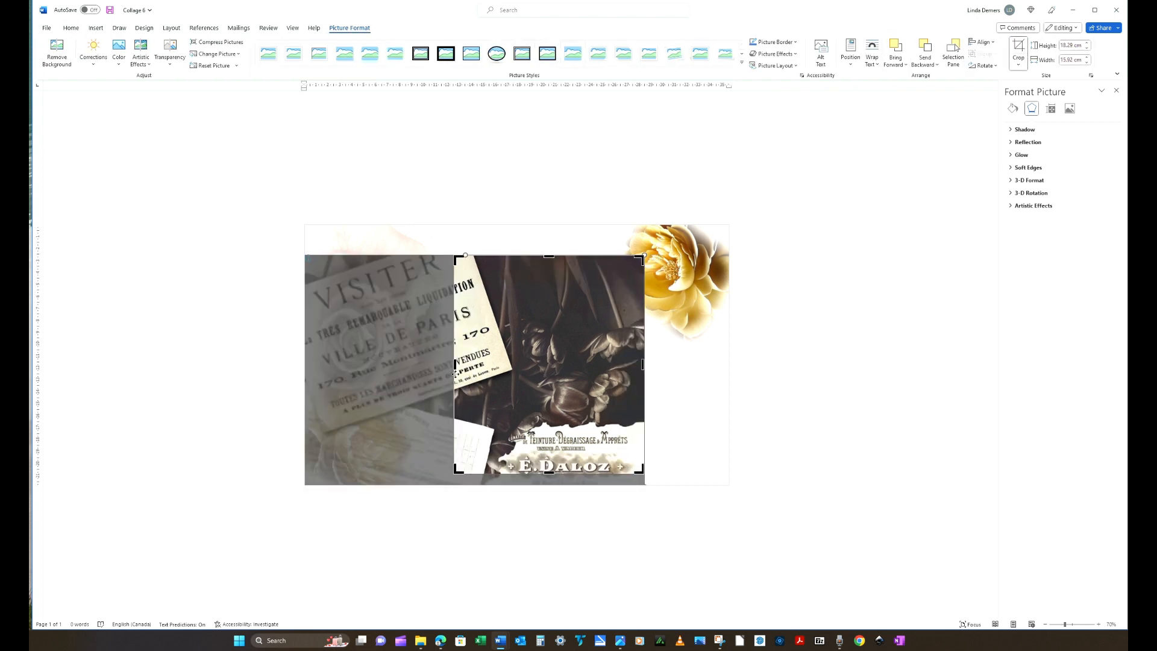
{"action": "left_click_drag", "start_coordinate": [455, 364], "coordinate": [512, 362]}
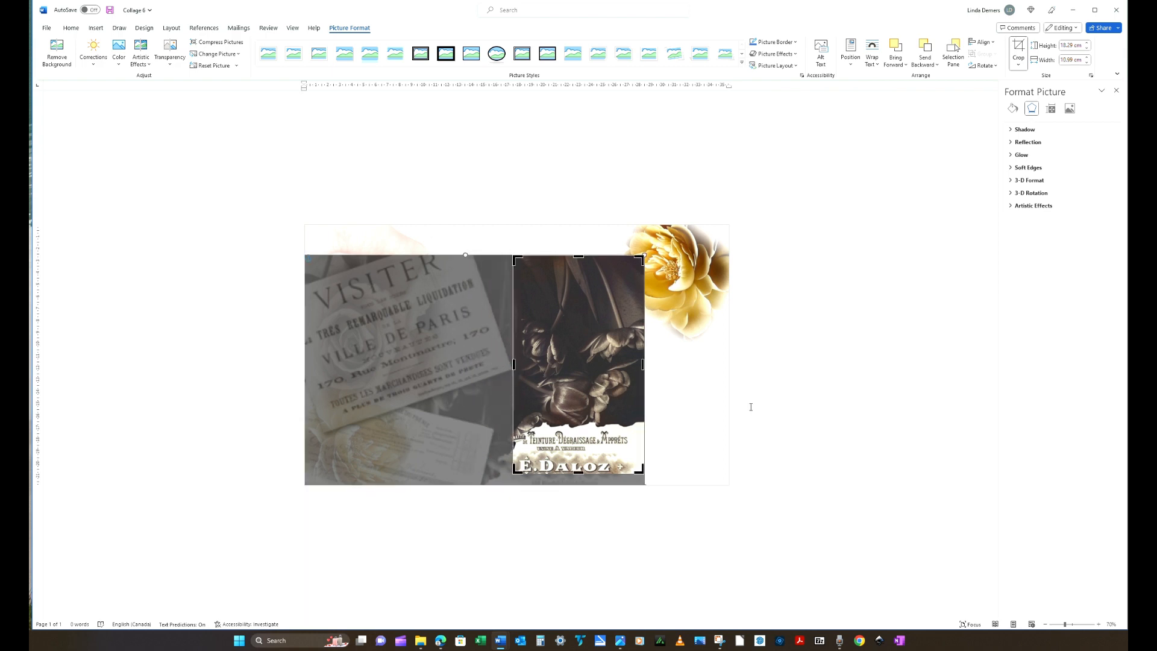
{"action": "left_click", "coordinate": [778, 403]}
{"action": "left_click_drag", "start_coordinate": [586, 400], "coordinate": [670, 402]}
- Rotate the yellow flower in the page's upper right corner counterclockwise and shift it slightly to the left
{"action": "left_click", "coordinate": [687, 241]}
{"action": "left_click_drag", "start_coordinate": [603, 229], "coordinate": [588, 274]}
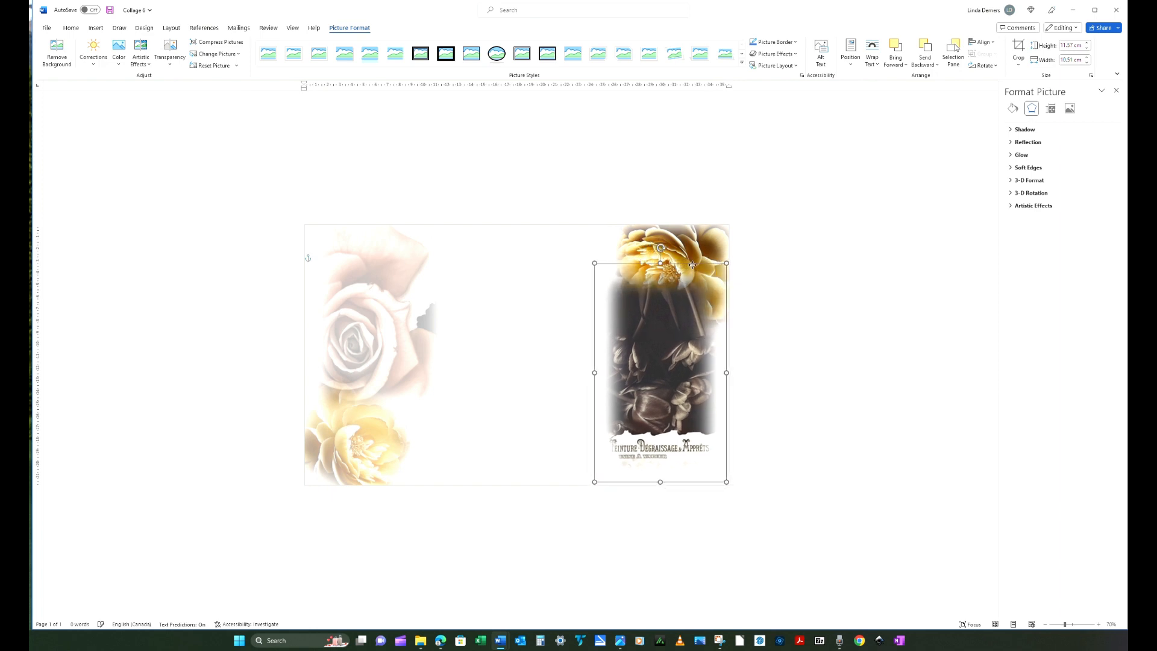
{"action": "left_click", "coordinate": [671, 239]}
{"action": "left_click_drag", "start_coordinate": [680, 239], "coordinate": [666, 240]}
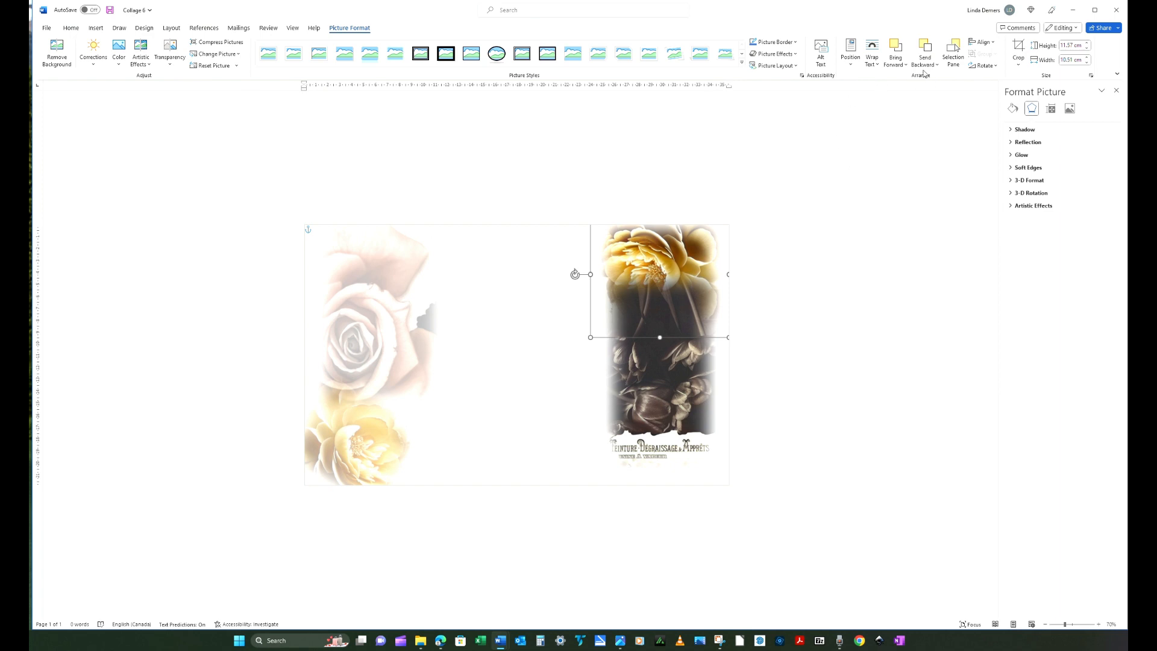
- Bring the yellow flower in front of the dark-flower picture and tilt it further counterclockwise
{"action": "left_click", "coordinate": [902, 63]}
{"action": "left_click", "coordinate": [916, 92]}
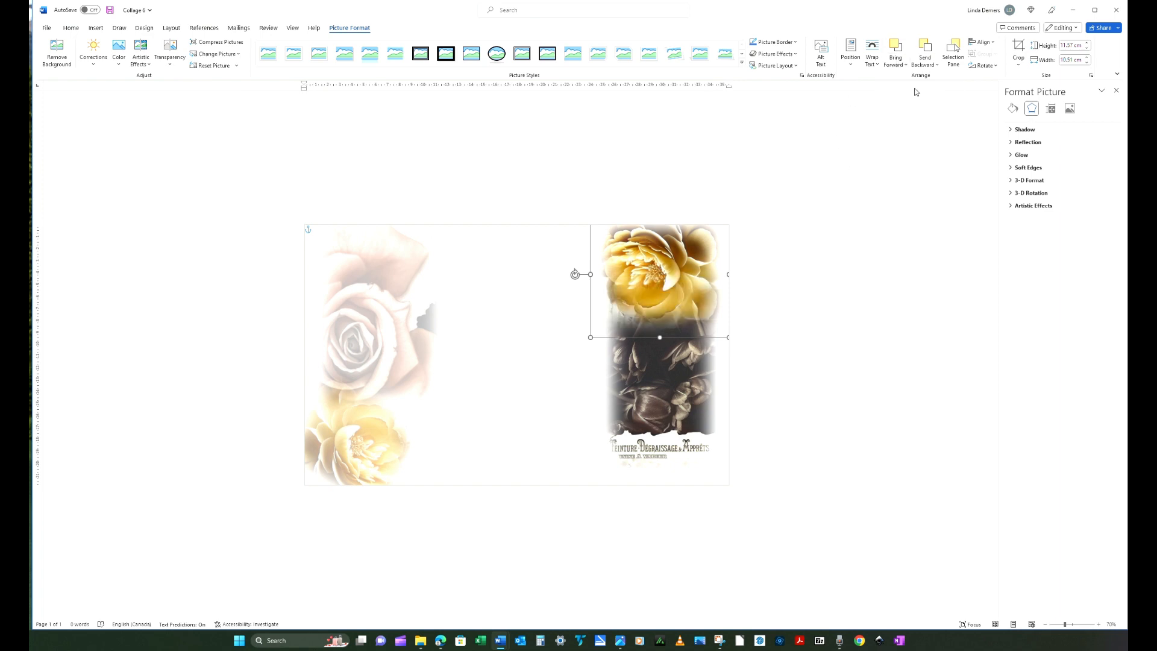
{"action": "left_click_drag", "start_coordinate": [575, 274], "coordinate": [577, 320]}
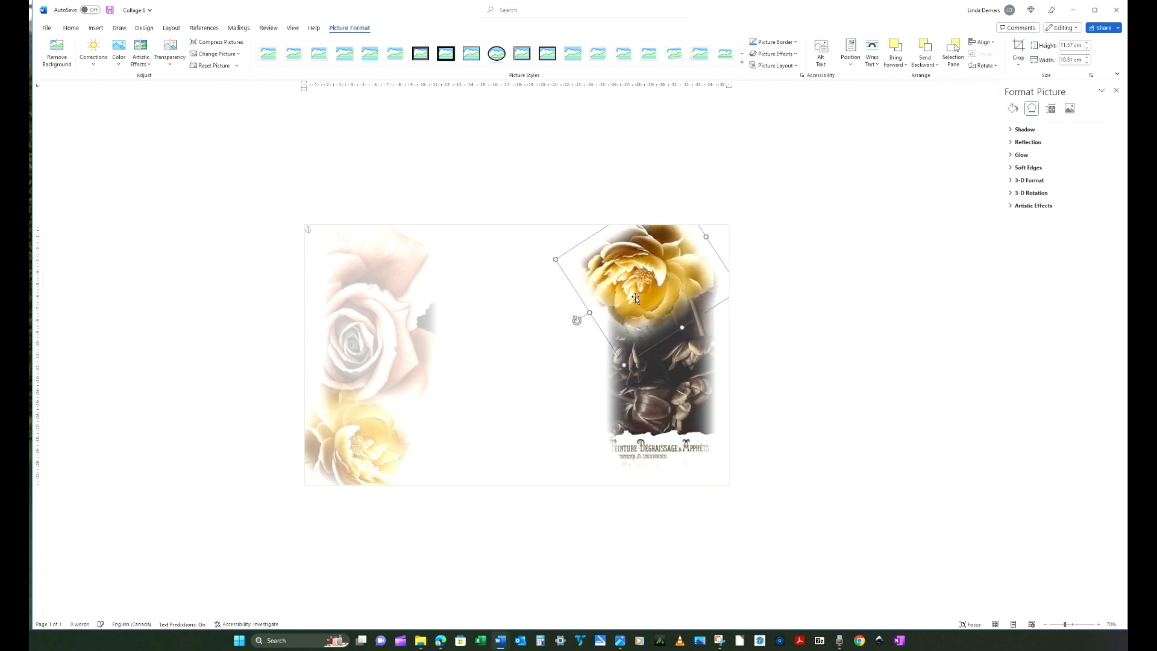
- Shift the vivid yellow flower right over the dark-flower picture and set its soft edges to 71 pt
{"action": "left_click_drag", "start_coordinate": [663, 274], "coordinate": [682, 280]}
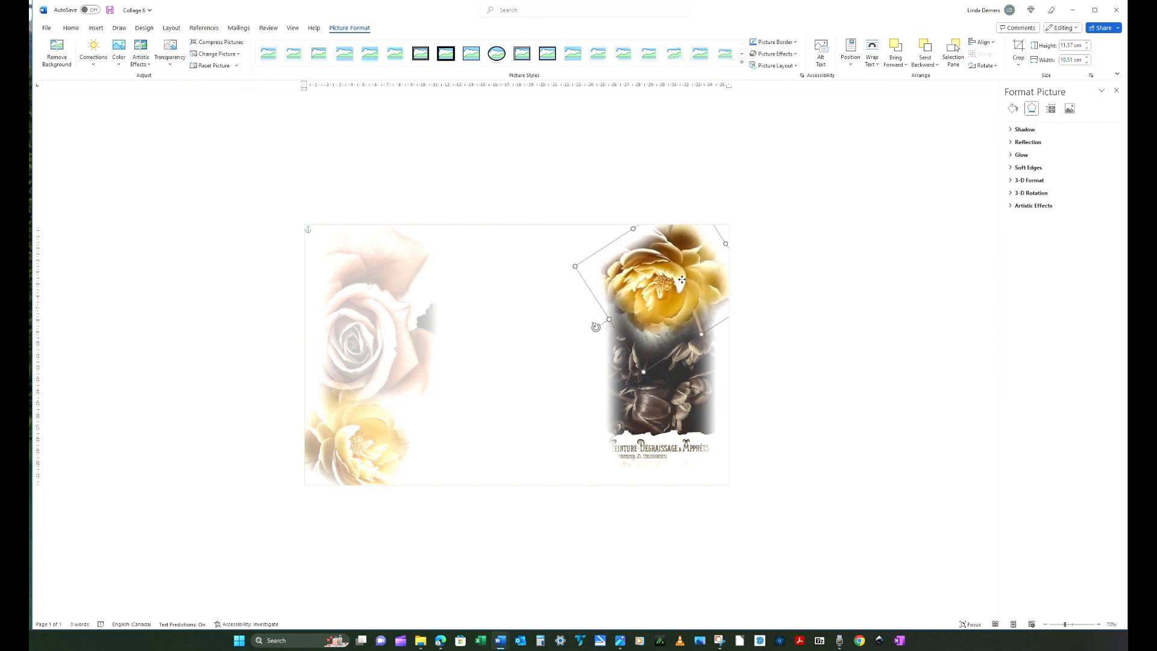
{"action": "left_click", "coordinate": [761, 318]}
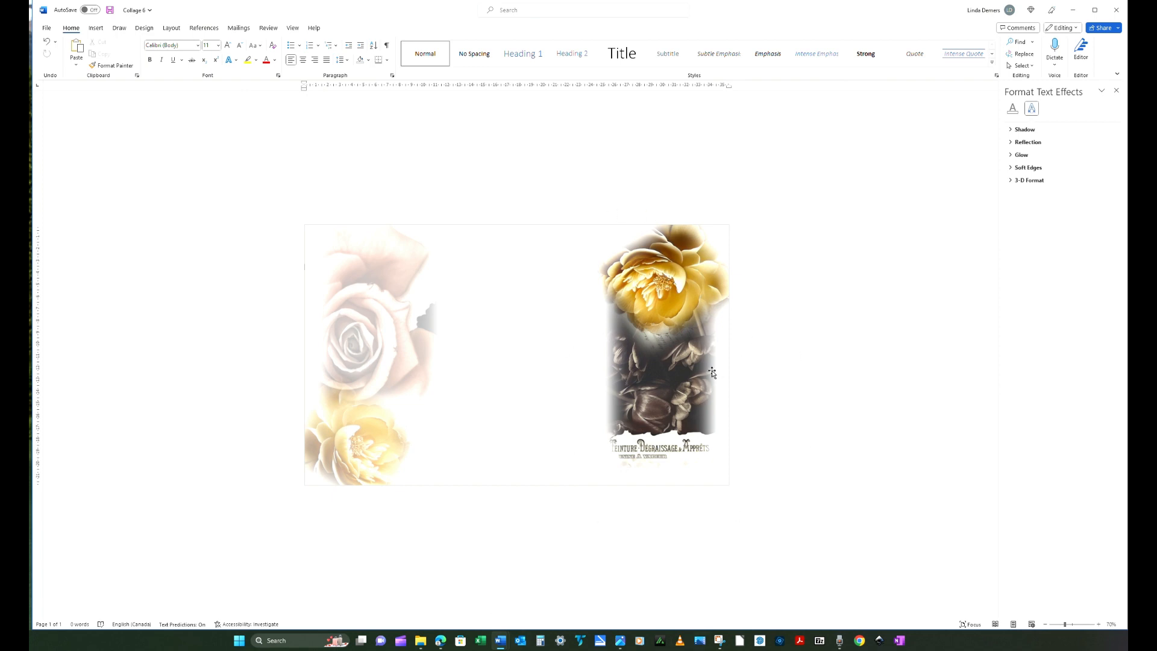
{"action": "left_click", "coordinate": [660, 297]}
{"action": "left_click", "coordinate": [777, 53]}
{"action": "mouse_move", "coordinate": [802, 163]}
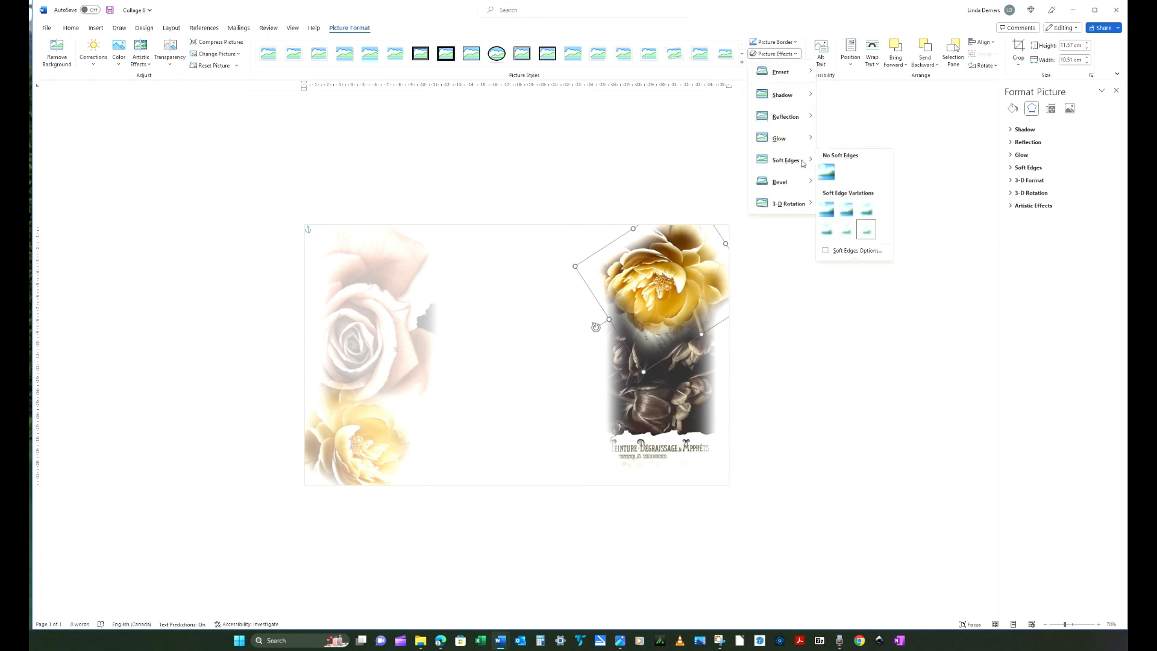
{"action": "left_click", "coordinate": [857, 250]}
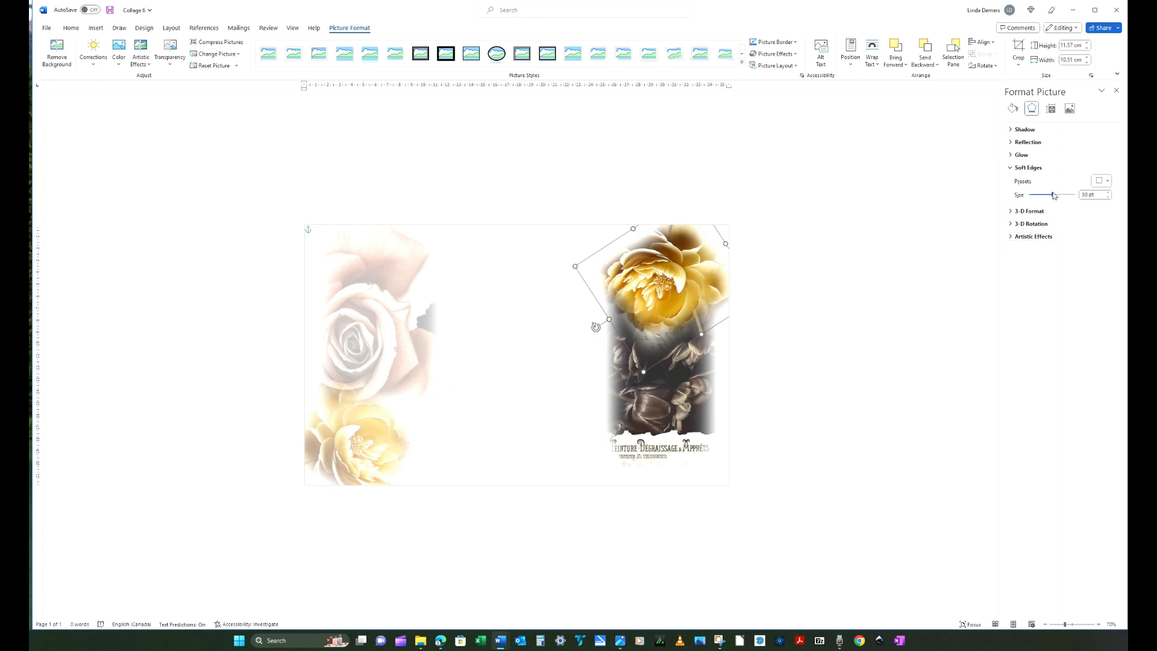
{"action": "left_click_drag", "start_coordinate": [1053, 198], "coordinate": [1062, 196]}
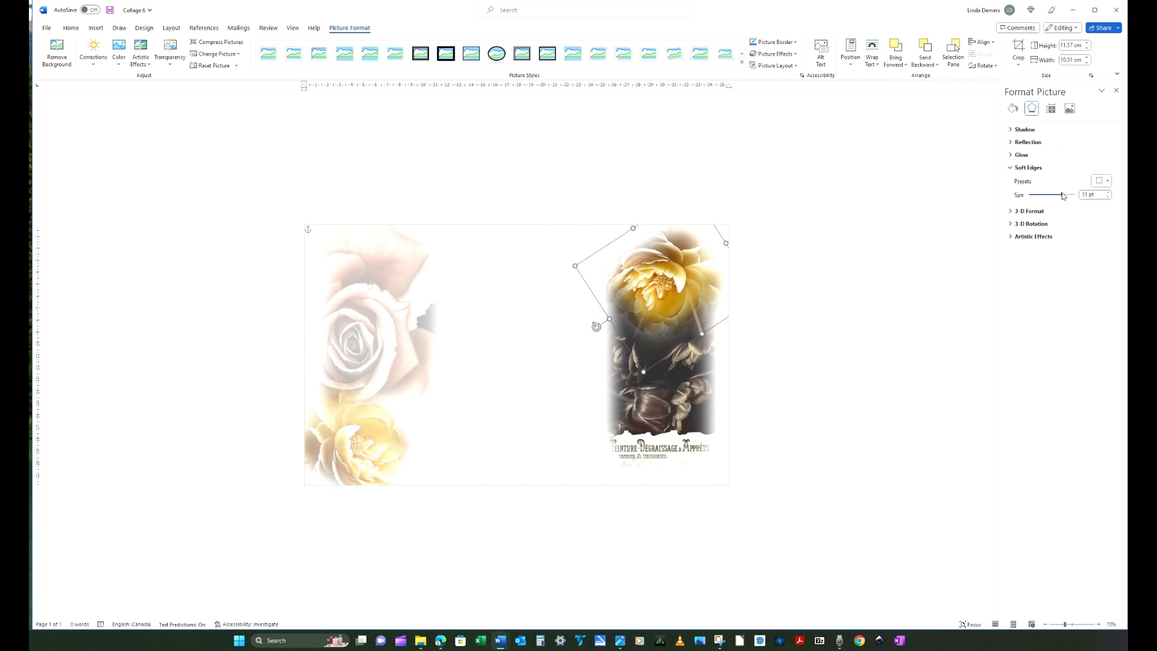
{"action": "left_click", "coordinate": [803, 337]}
- Enlarge the softened yellow flower to about 14.2 by 12.6 cm and fit it into the page's upper right corner
{"action": "left_click", "coordinate": [651, 286]}
{"action": "left_click_drag", "start_coordinate": [572, 253], "coordinate": [537, 247]}
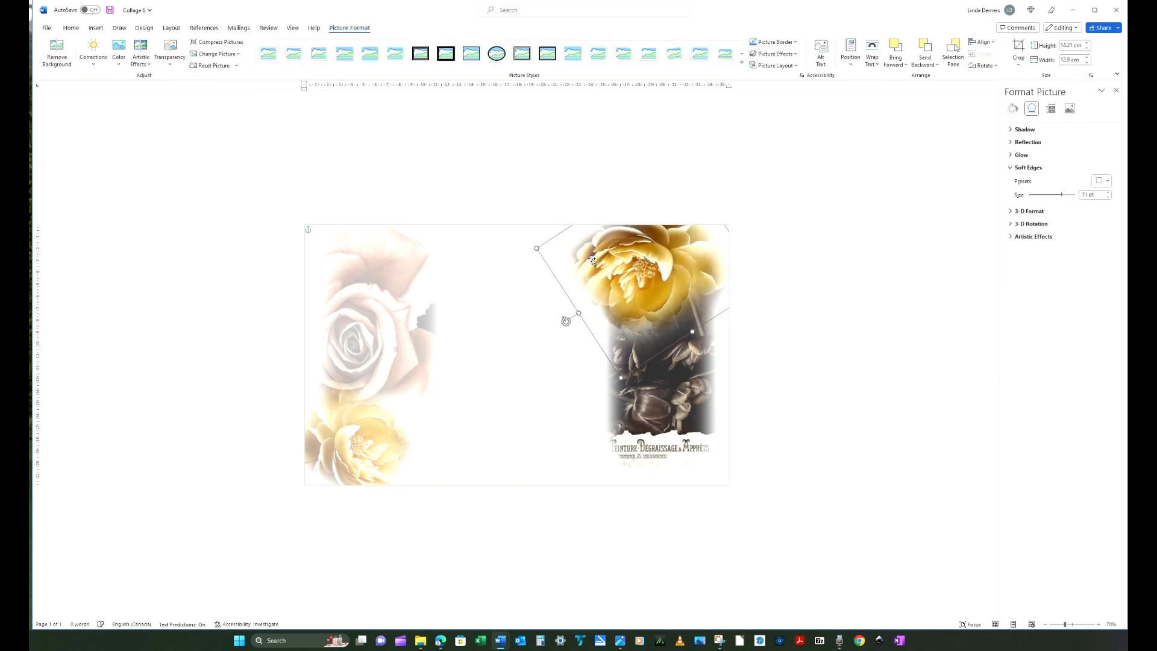
{"action": "left_click_drag", "start_coordinate": [680, 261], "coordinate": [705, 273]}
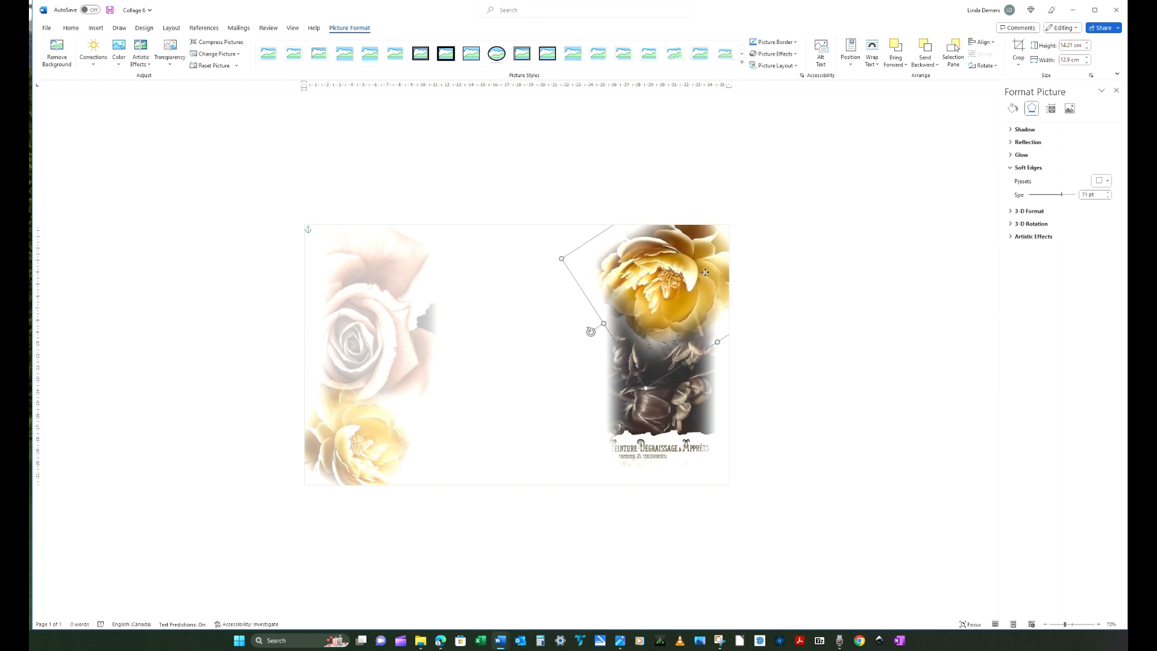
{"action": "left_click", "coordinate": [851, 334]}
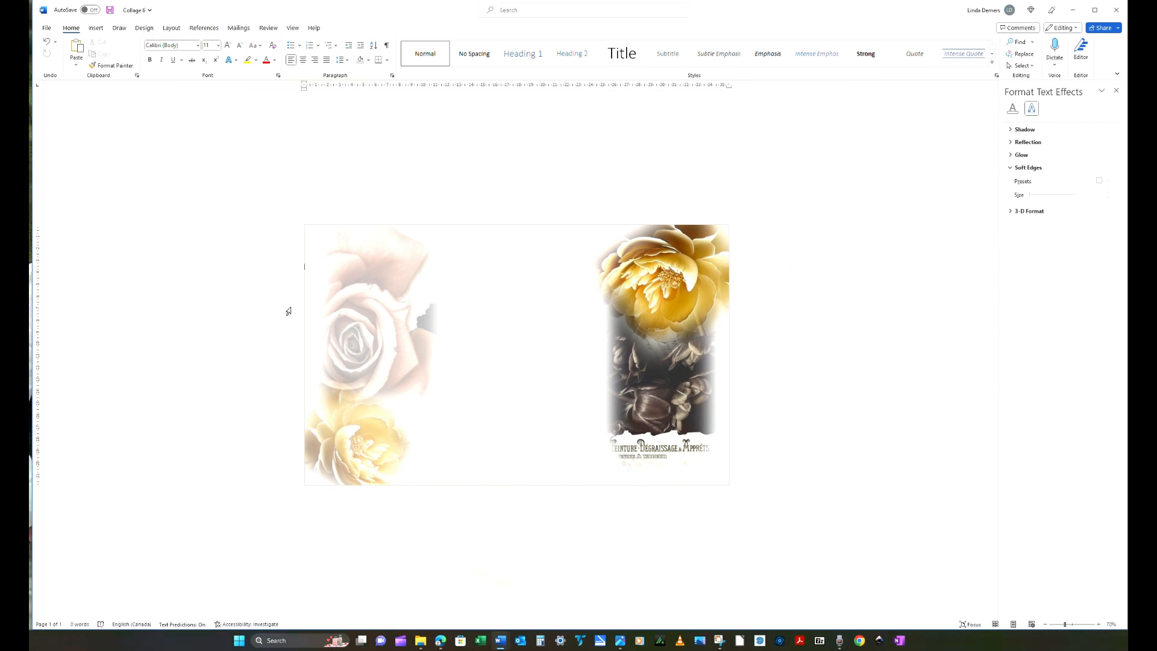
- Shrink the faded rose to about 9.1 cm high and the faded yellow flower to about 6.2 cm, overlapping them in the page's upper left area
{"action": "left_click_drag", "start_coordinate": [331, 312], "coordinate": [367, 300]}
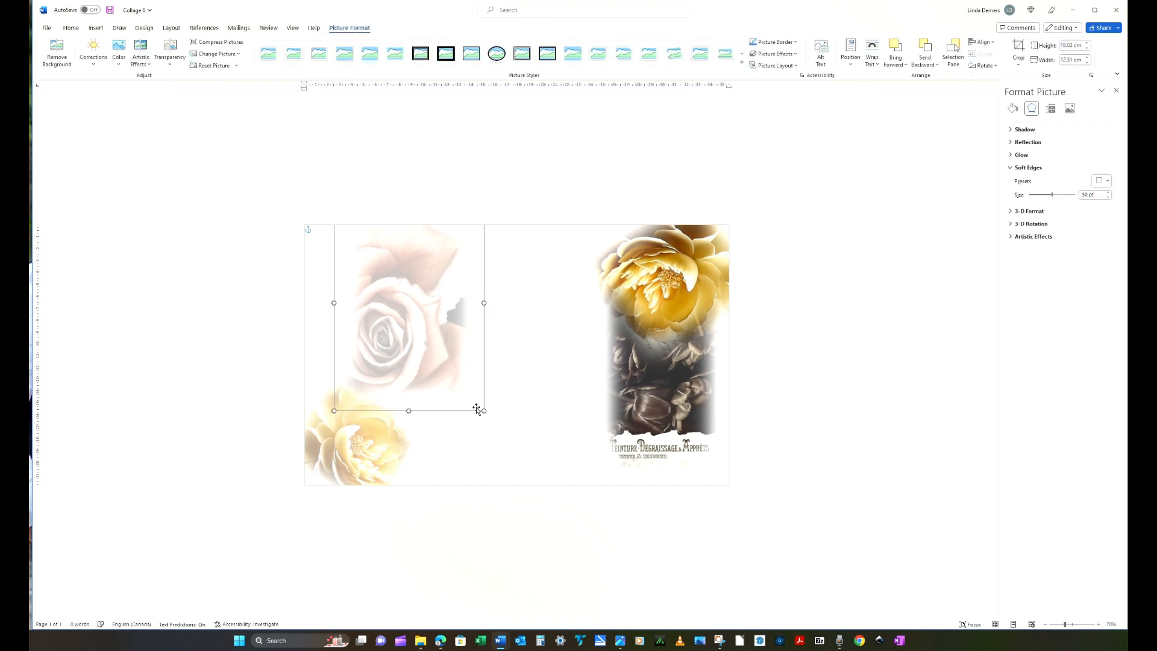
{"action": "left_click_drag", "start_coordinate": [482, 408], "coordinate": [342, 288]}
{"action": "left_click_drag", "start_coordinate": [353, 442], "coordinate": [414, 386]}
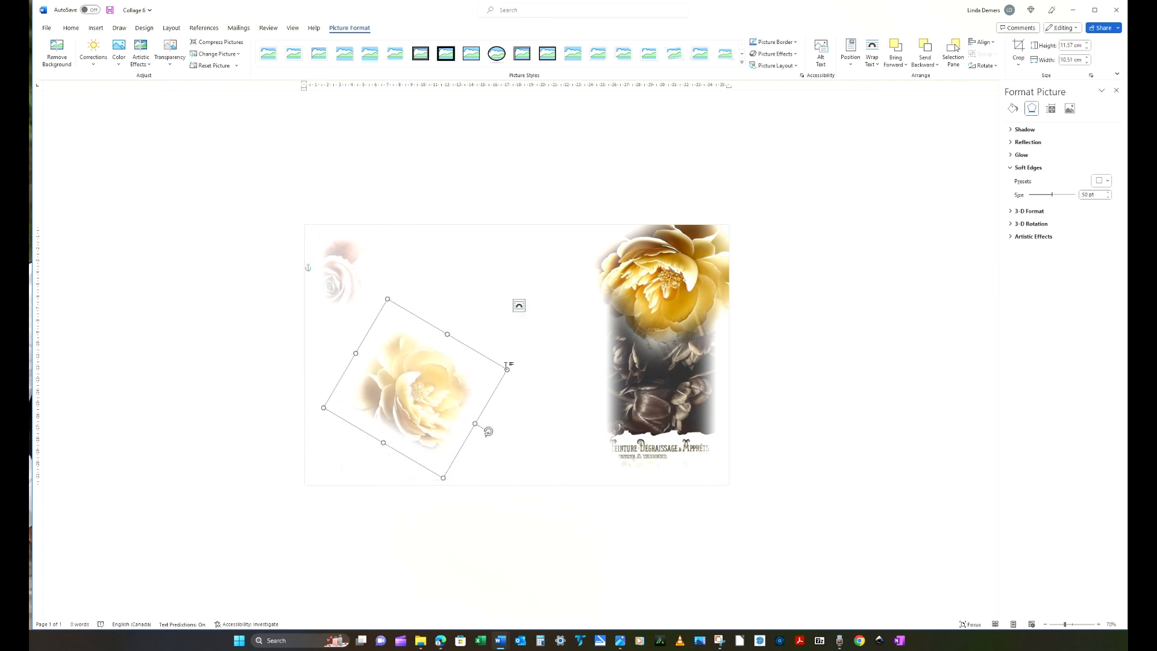
{"action": "left_click_drag", "start_coordinate": [488, 366], "coordinate": [416, 315]}
{"action": "mouse_move", "coordinate": [391, 263]}
{"action": "left_mouse_down"}
{"action": "mouse_move", "coordinate": [393, 279]}
{"action": "mouse_move", "coordinate": [389, 252]}
{"action": "left_mouse_up"}
{"action": "left_click_drag", "start_coordinate": [331, 283], "coordinate": [360, 292]}
{"action": "left_click", "coordinate": [424, 326]}
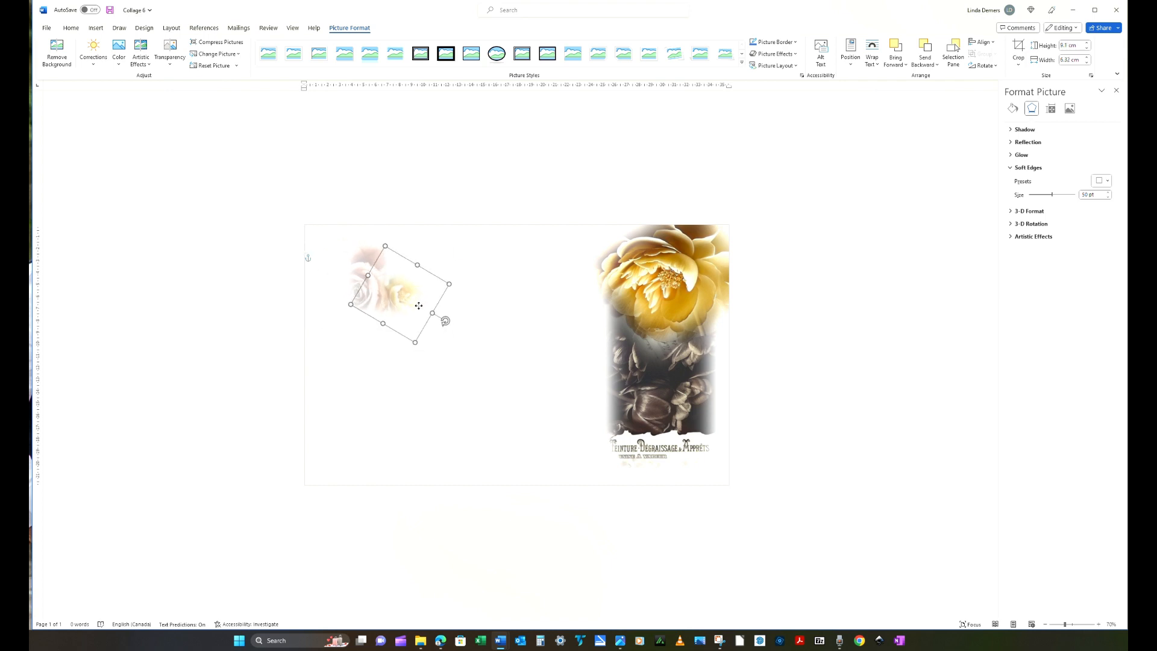
{"action": "left_click", "coordinate": [382, 441]}
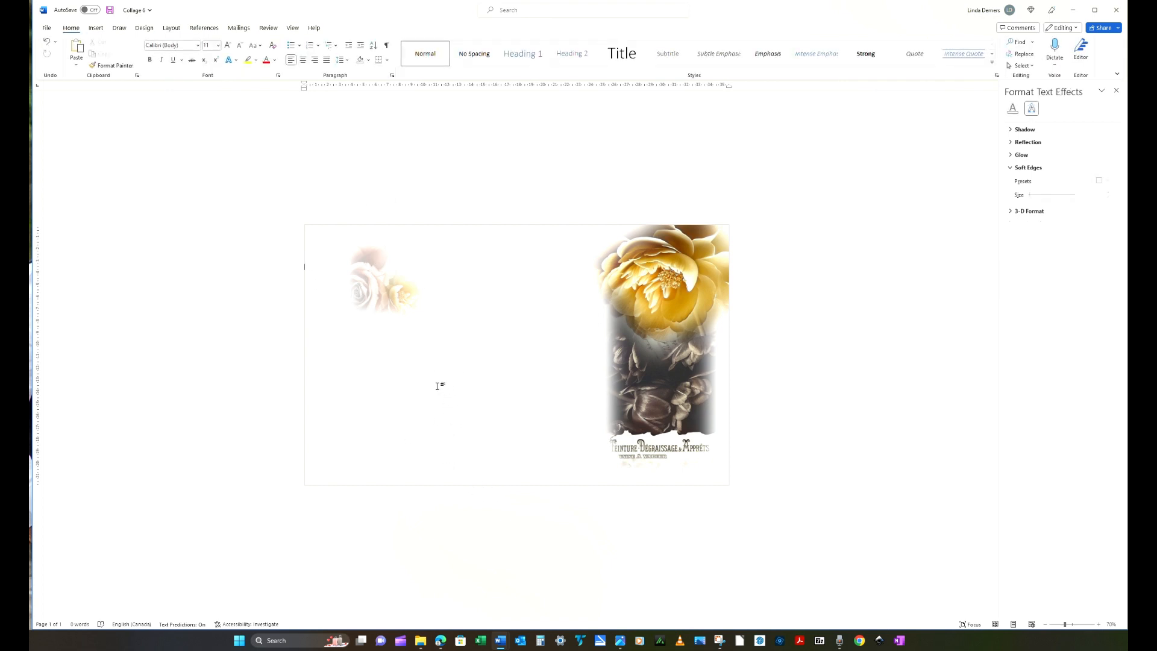
- Make the small faded rose more opaque using the second-lowest transparency preset
{"action": "left_click", "coordinate": [360, 291]}
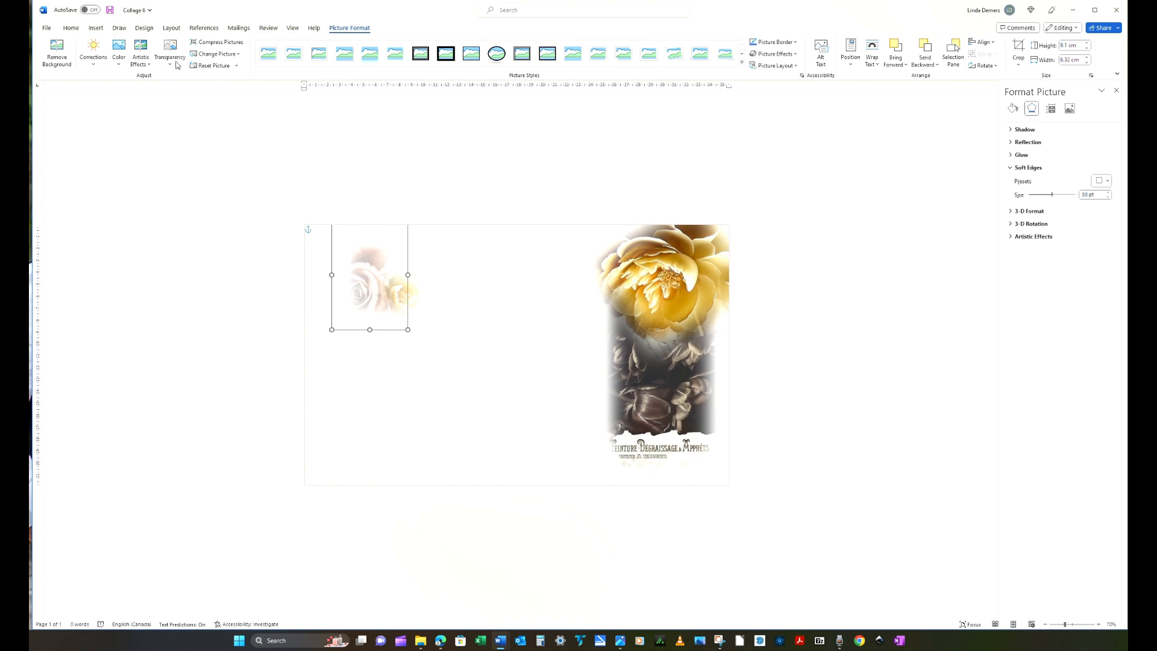
{"action": "left_click", "coordinate": [171, 64]}
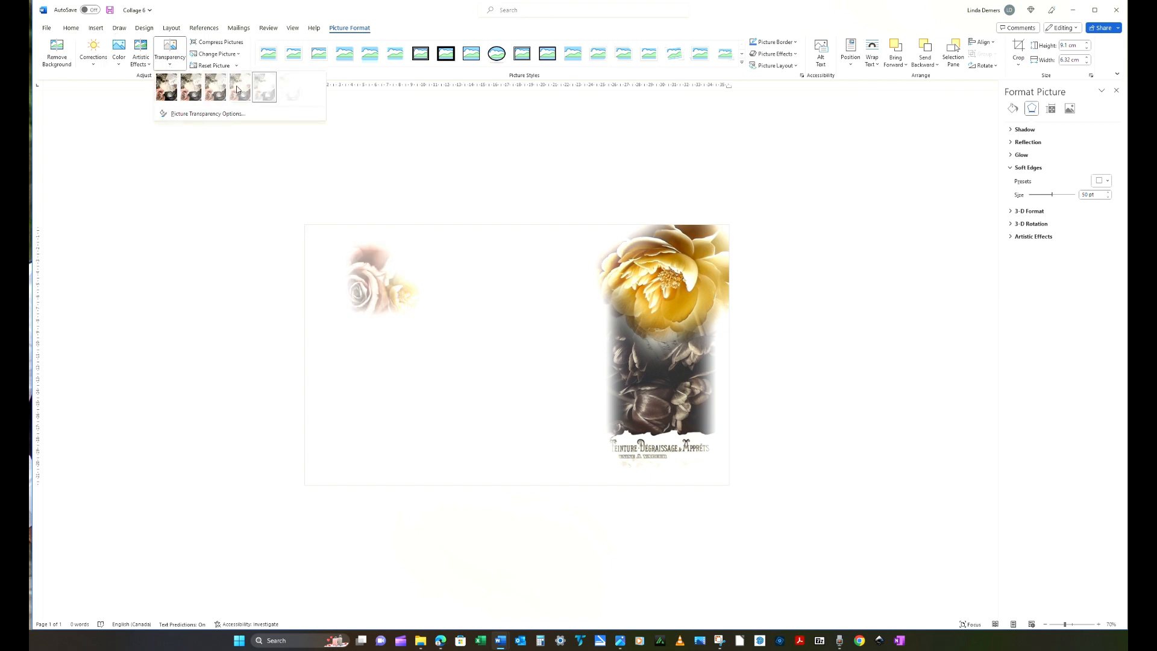
{"action": "left_click", "coordinate": [196, 91]}
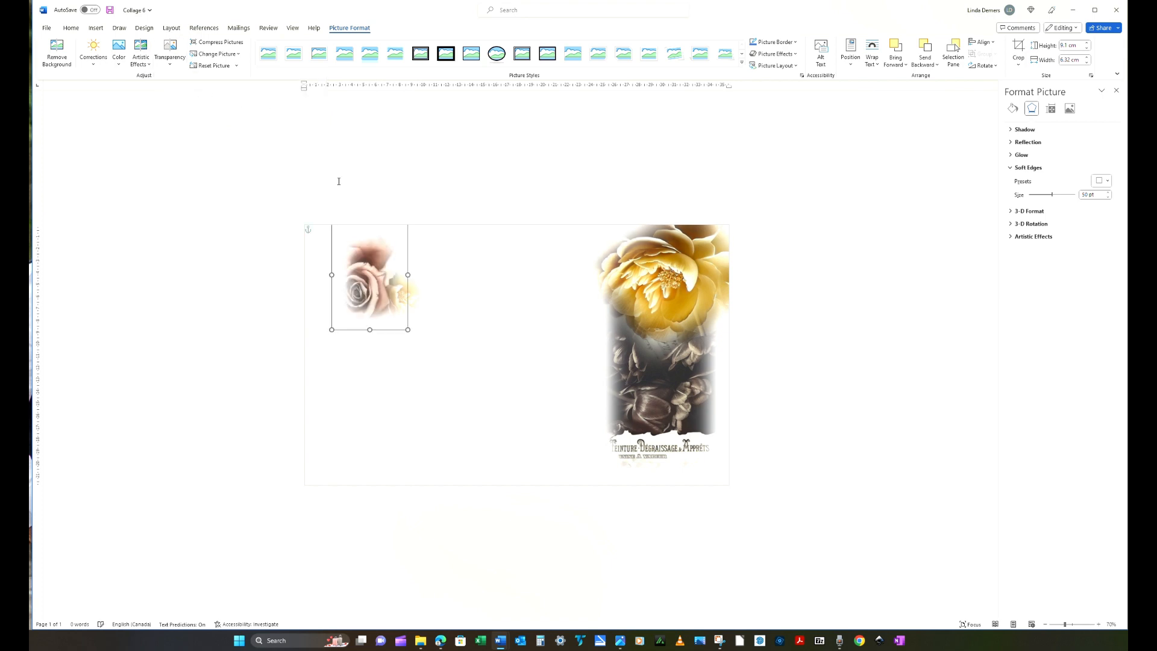
{"action": "left_click", "coordinate": [413, 352]}
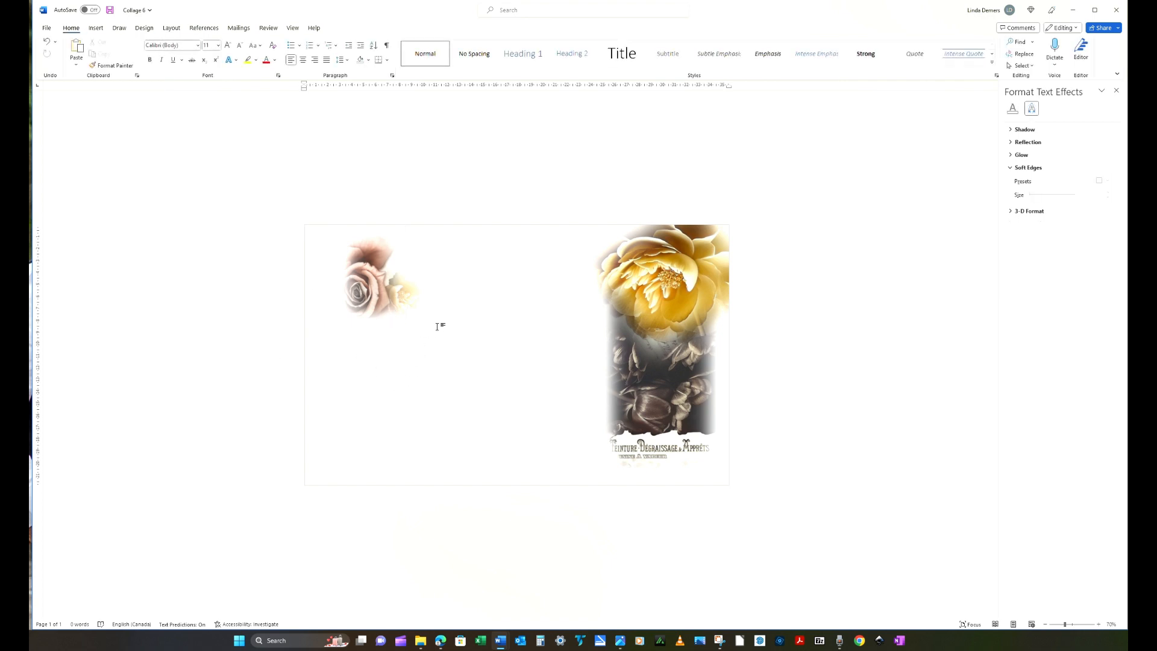
- Move the small rose and faded yellow flower together to the page's lower left corner
{"action": "left_click", "coordinate": [361, 298]}
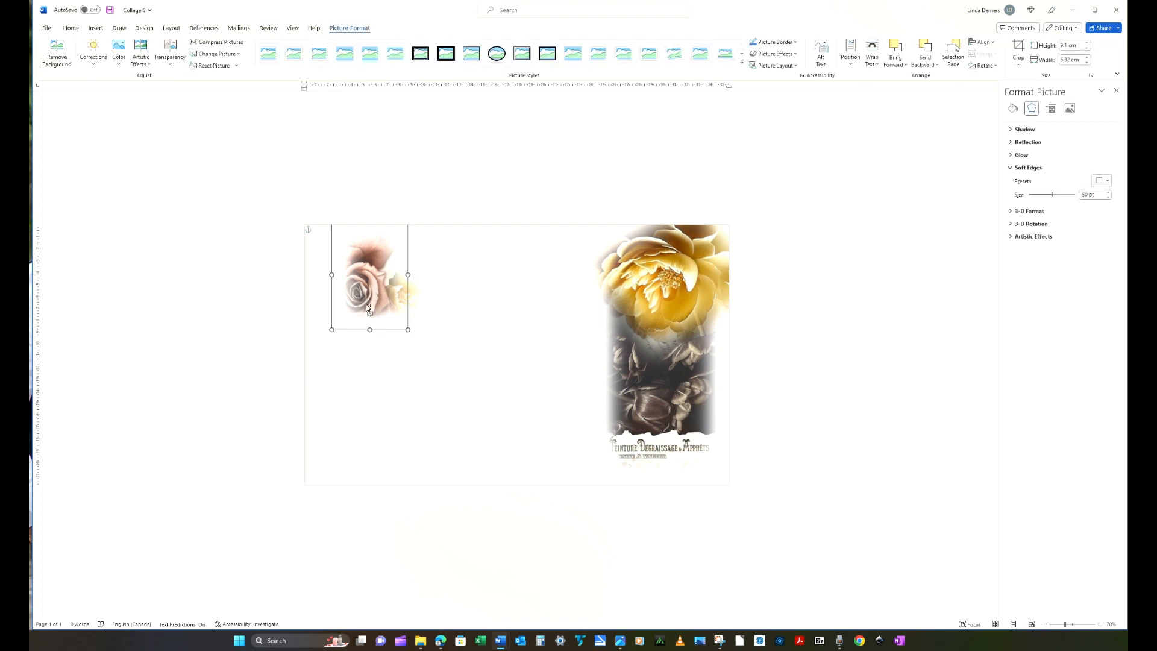
{"action": "left_click", "coordinate": [417, 304], "text": "shift"}
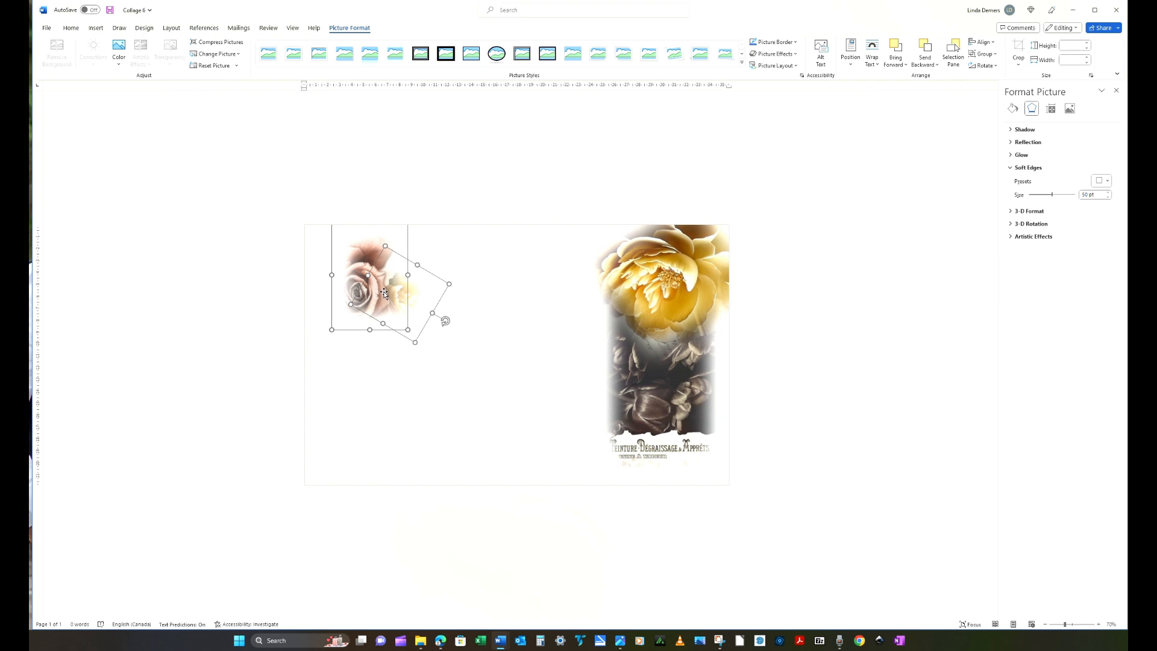
{"action": "left_click_drag", "start_coordinate": [384, 294], "coordinate": [374, 437]}
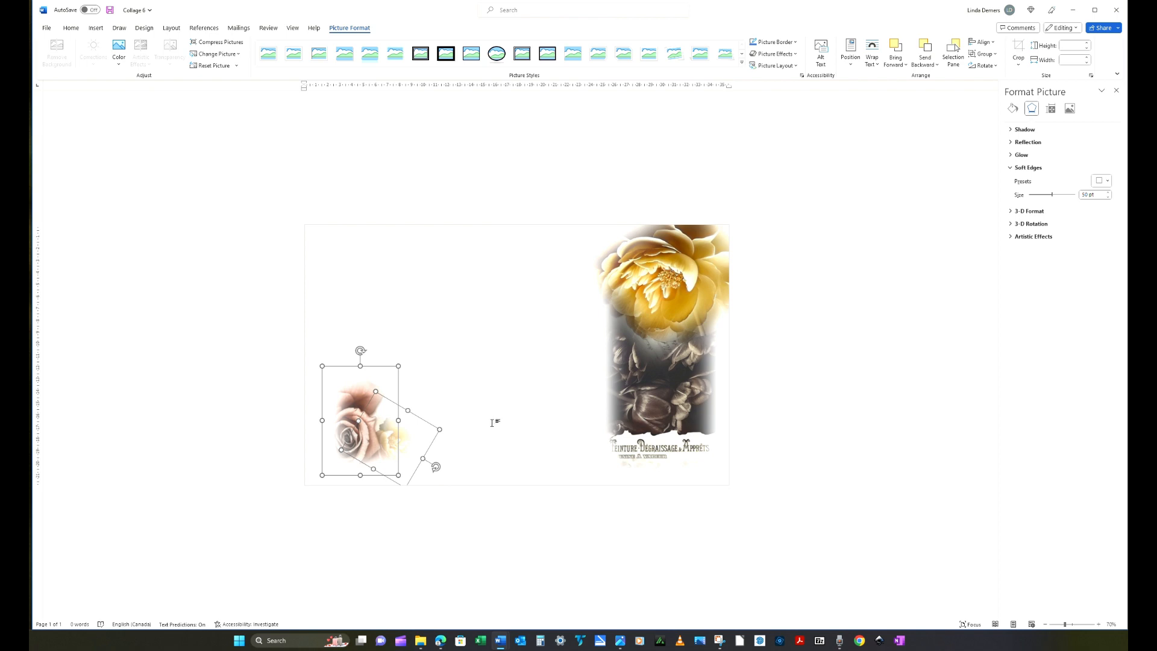
- Duplicate the small rose and yellow flower pair and place the copy above the original, toward the page's center
{"action": "right_click", "coordinate": [380, 430]}
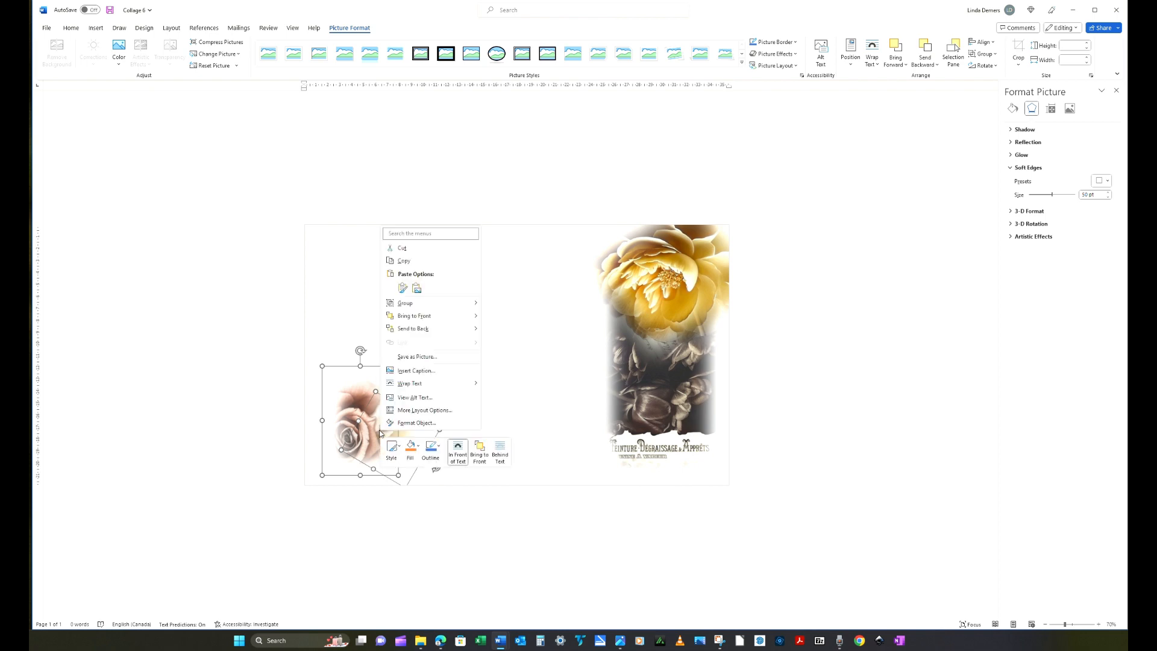
{"action": "left_click", "coordinate": [413, 263]}
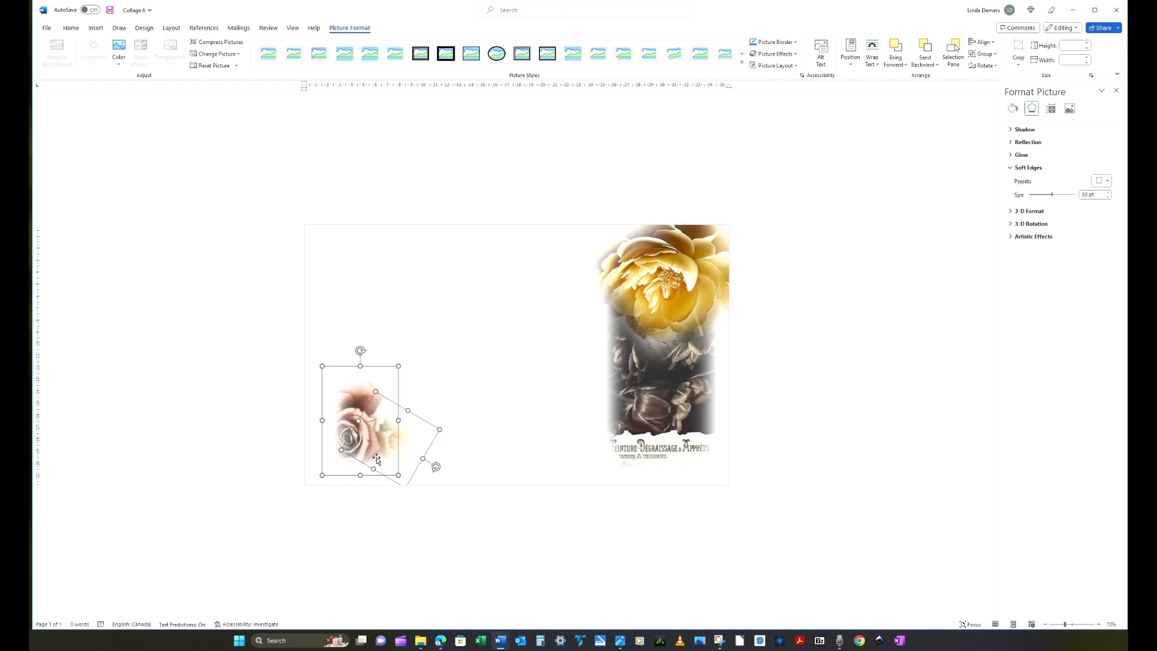
{"action": "right_click", "coordinate": [378, 436]}
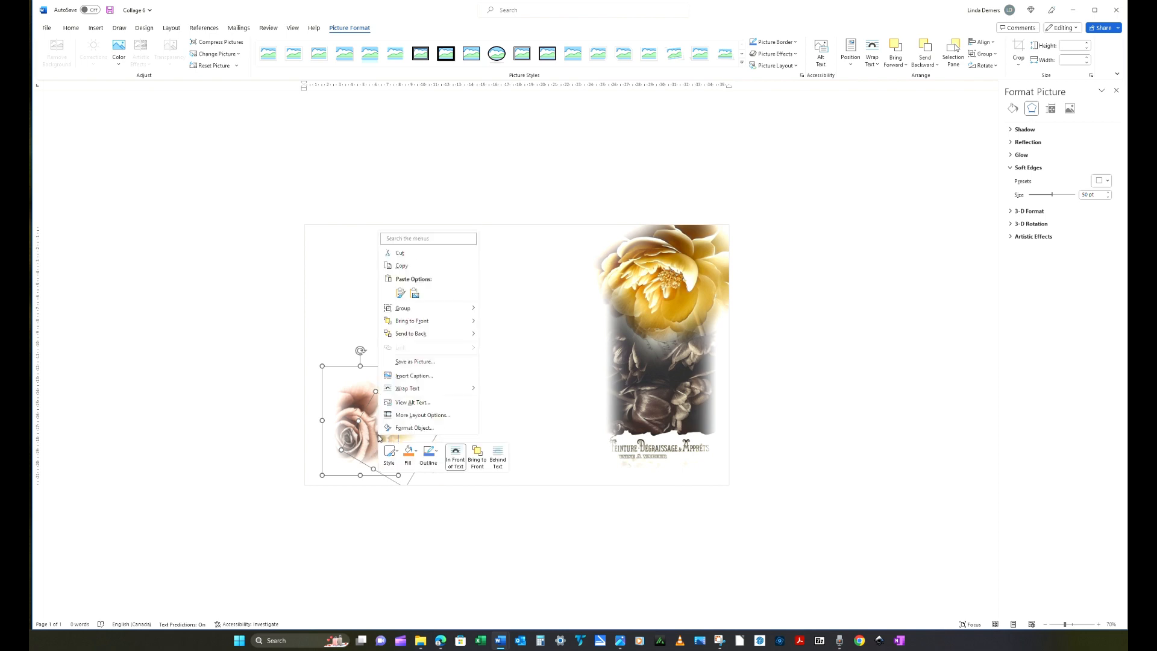
{"action": "left_click", "coordinate": [399, 293]}
{"action": "left_click_drag", "start_coordinate": [357, 334], "coordinate": [376, 308]}
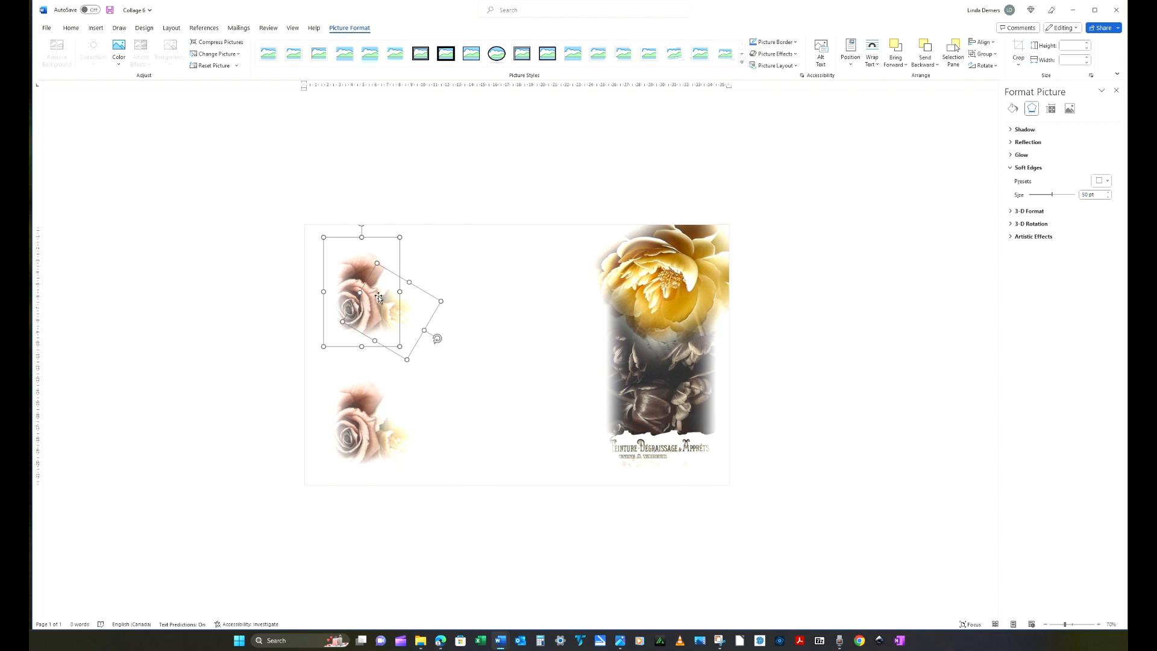
{"action": "left_click_drag", "start_coordinate": [375, 297], "coordinate": [463, 316]}
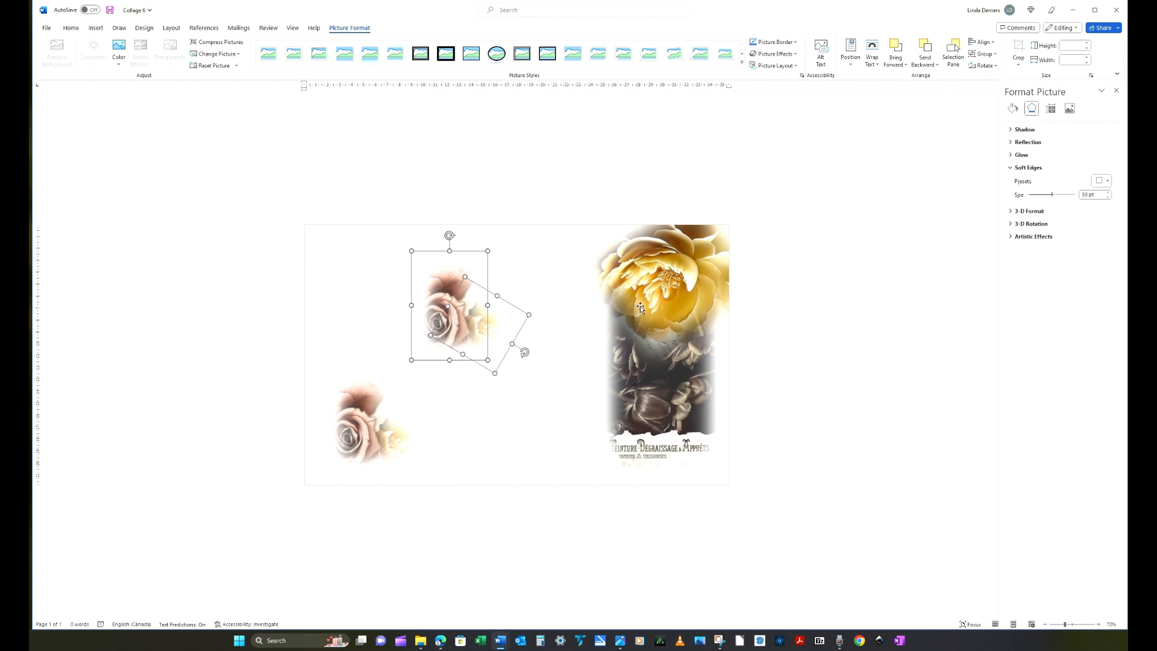
- Rotate both pictures of the copied flower pair right by 90°
{"action": "left_click", "coordinate": [984, 65]}
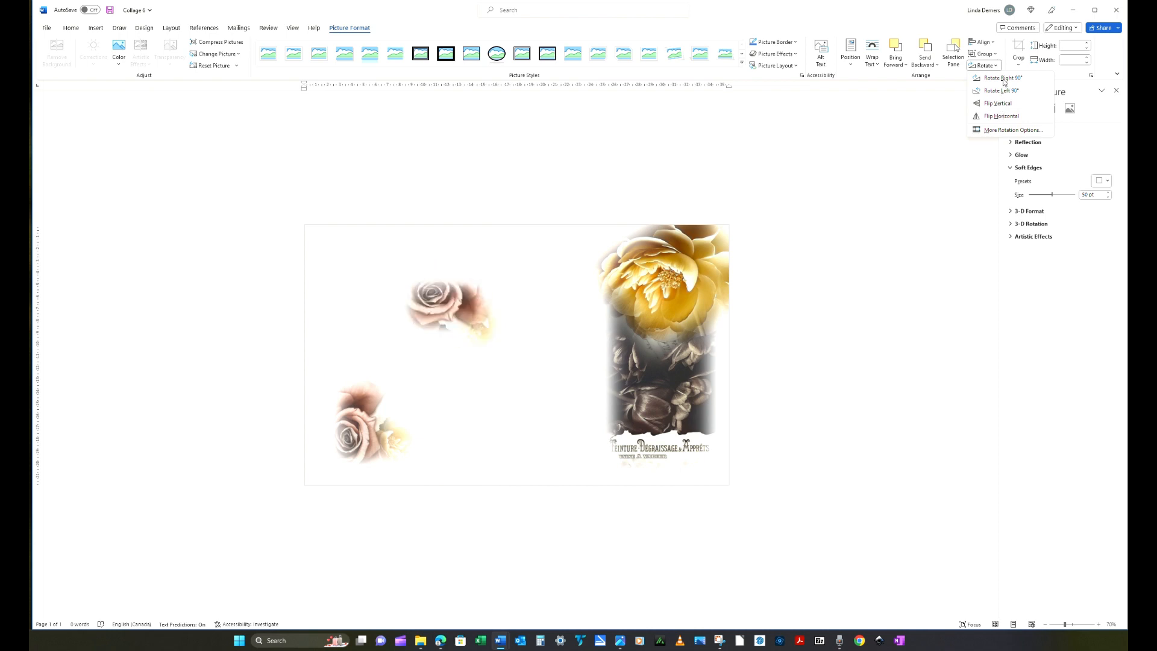
{"action": "left_click", "coordinate": [1003, 79]}
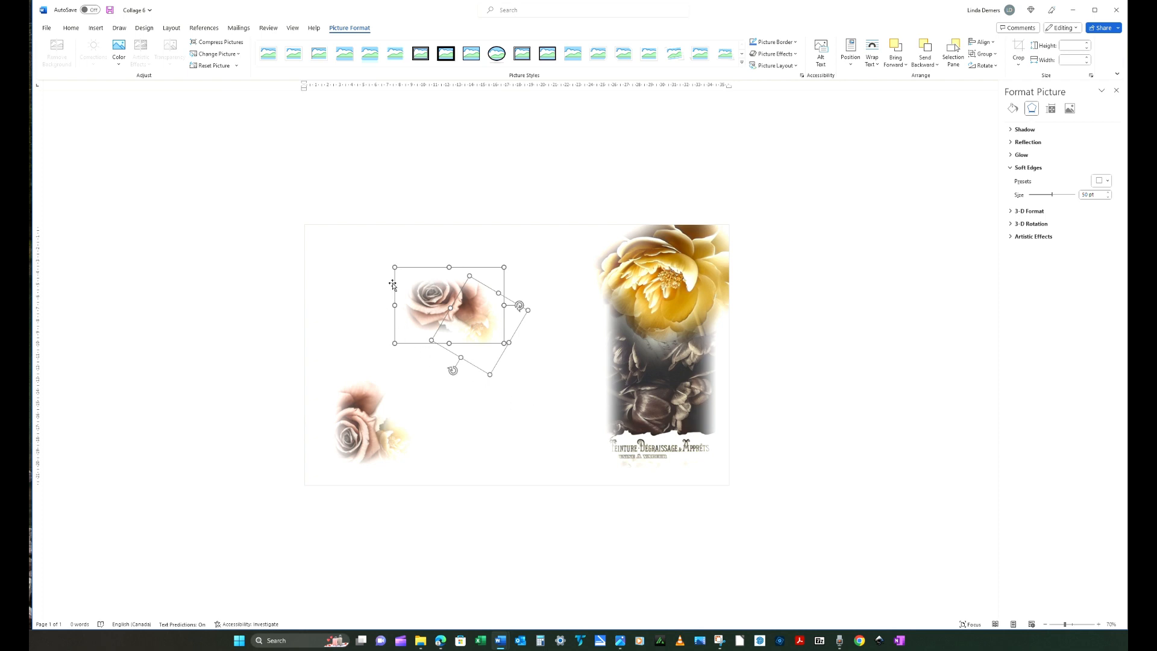
{"action": "left_click", "coordinate": [507, 414]}
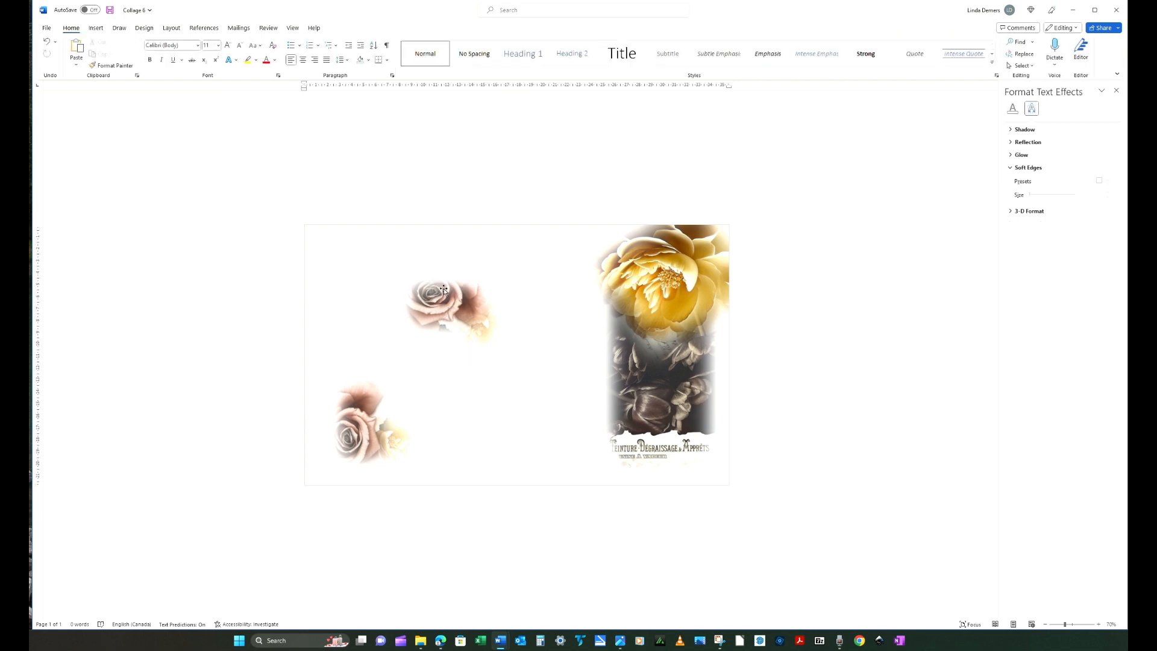
- Tuck the copied yellow flower beneath the rotated rose and position the pair in the page's upper left corner
{"action": "left_click_drag", "start_coordinate": [450, 291], "coordinate": [425, 287]}
{"action": "left_click_drag", "start_coordinate": [486, 340], "coordinate": [432, 347]}
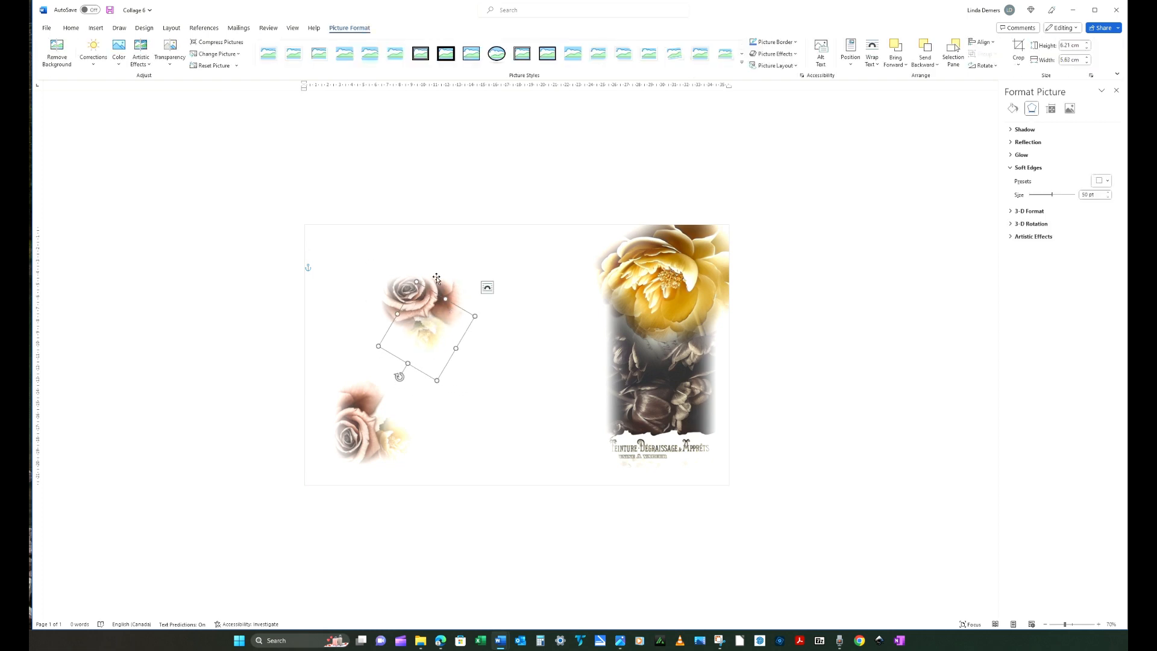
{"action": "left_click", "coordinate": [531, 379]}
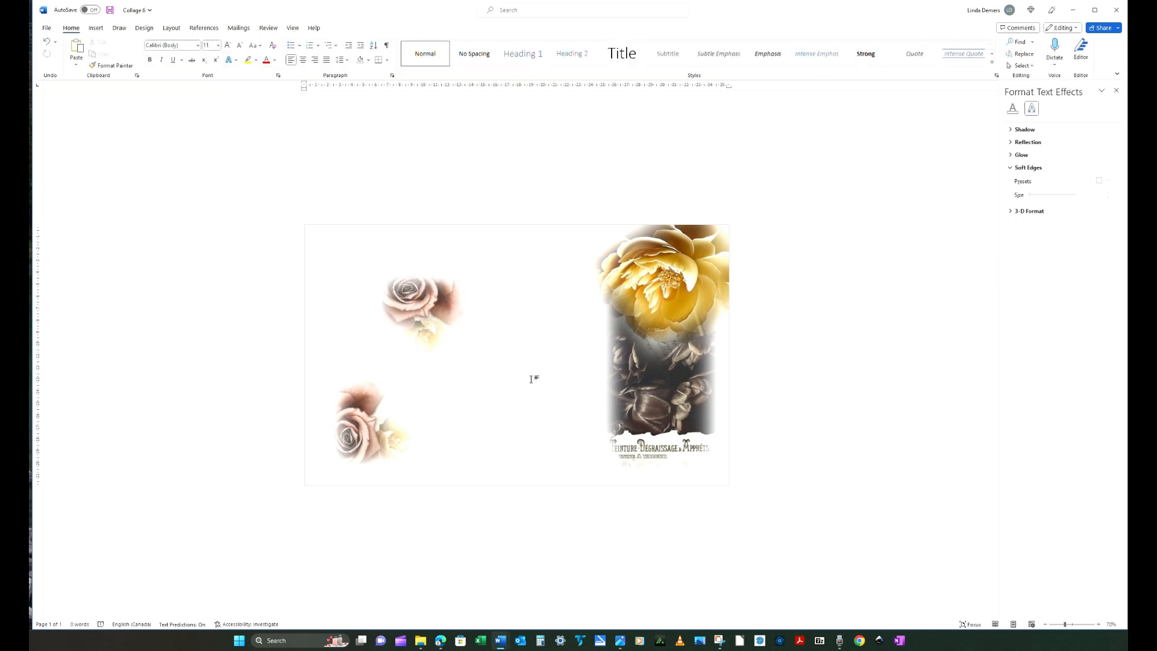
{"action": "left_click", "coordinate": [417, 305]}
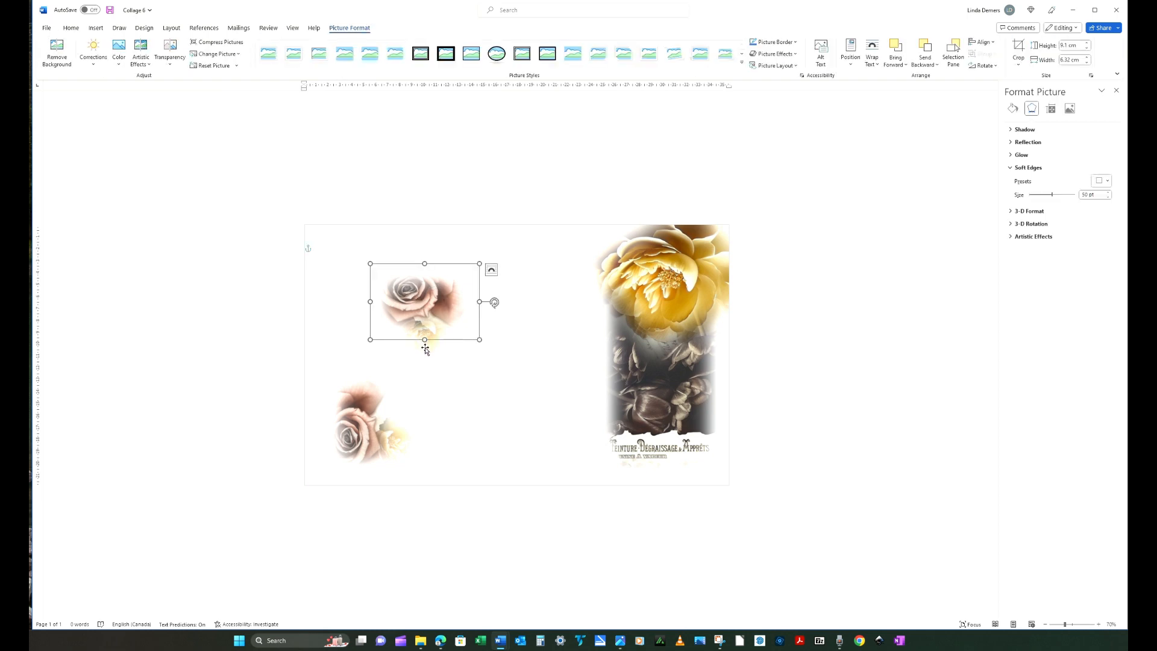
{"action": "left_click_drag", "start_coordinate": [425, 347], "coordinate": [373, 281]}
{"action": "left_click", "coordinate": [510, 383]}
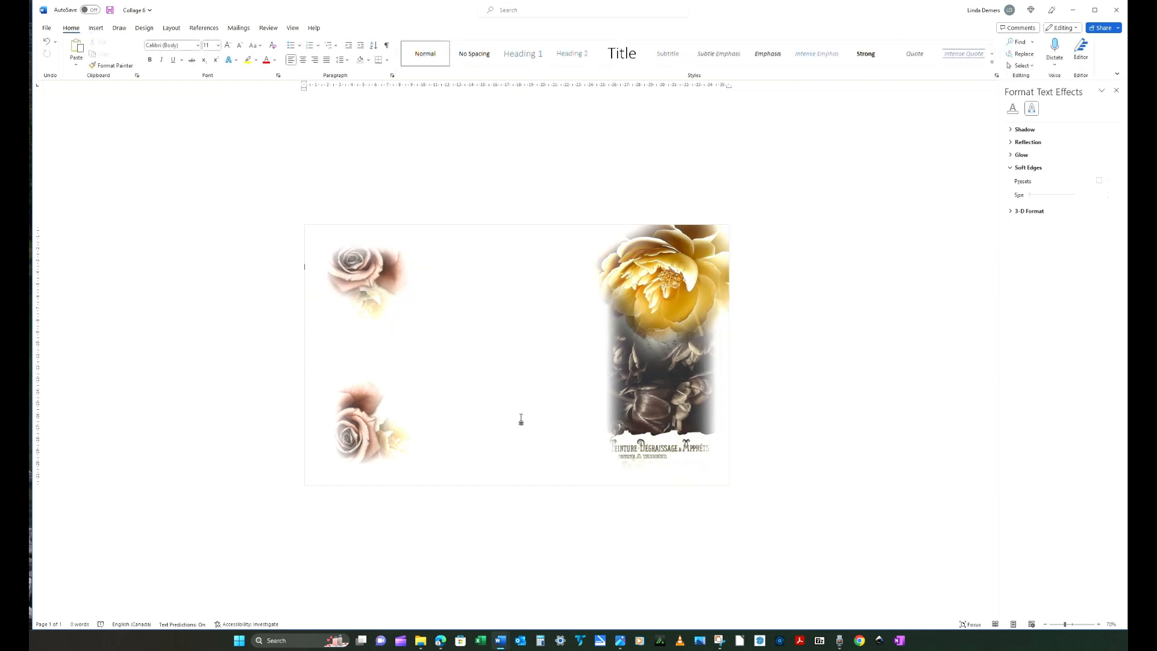